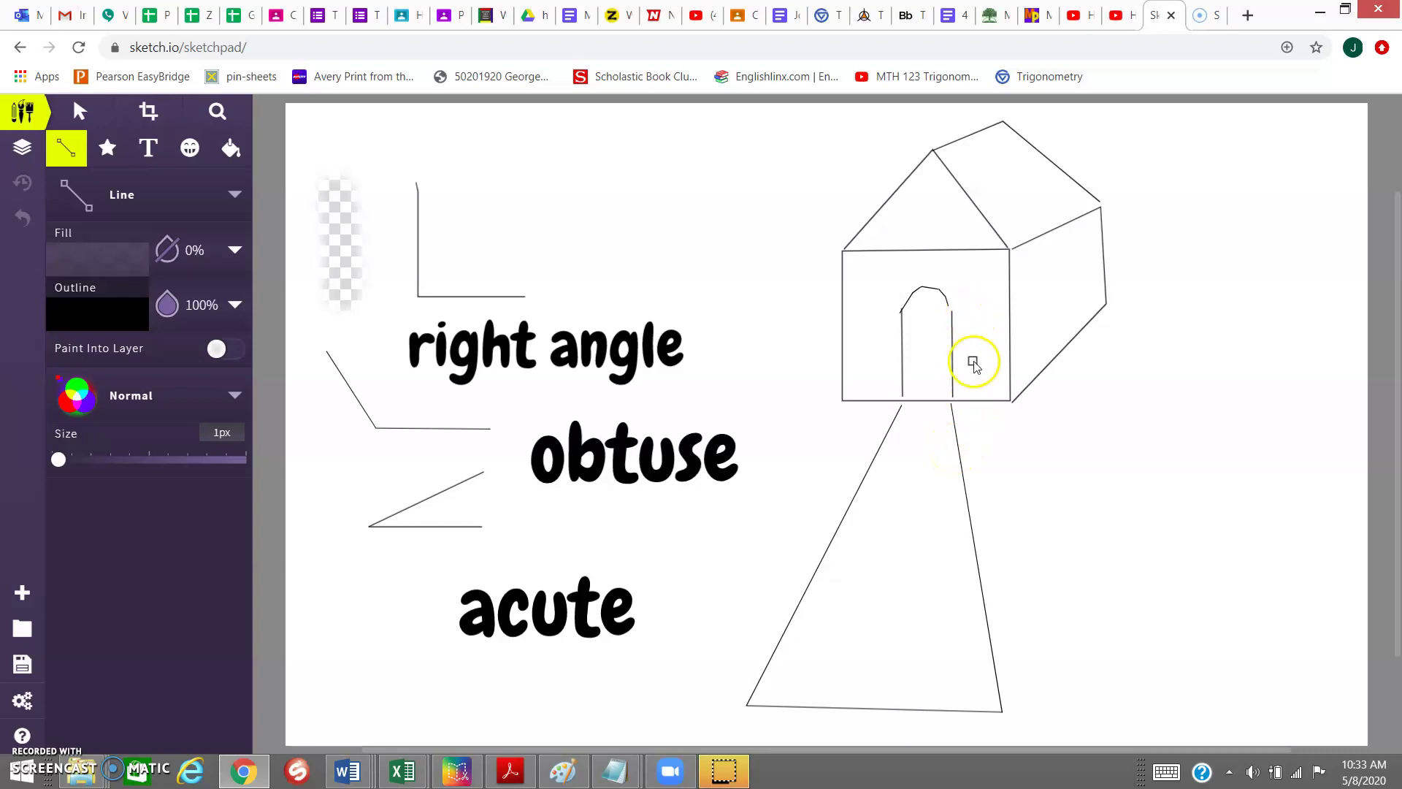
- Create a new blank 1186×704 canvas from the Blank template
left_click(21, 596)
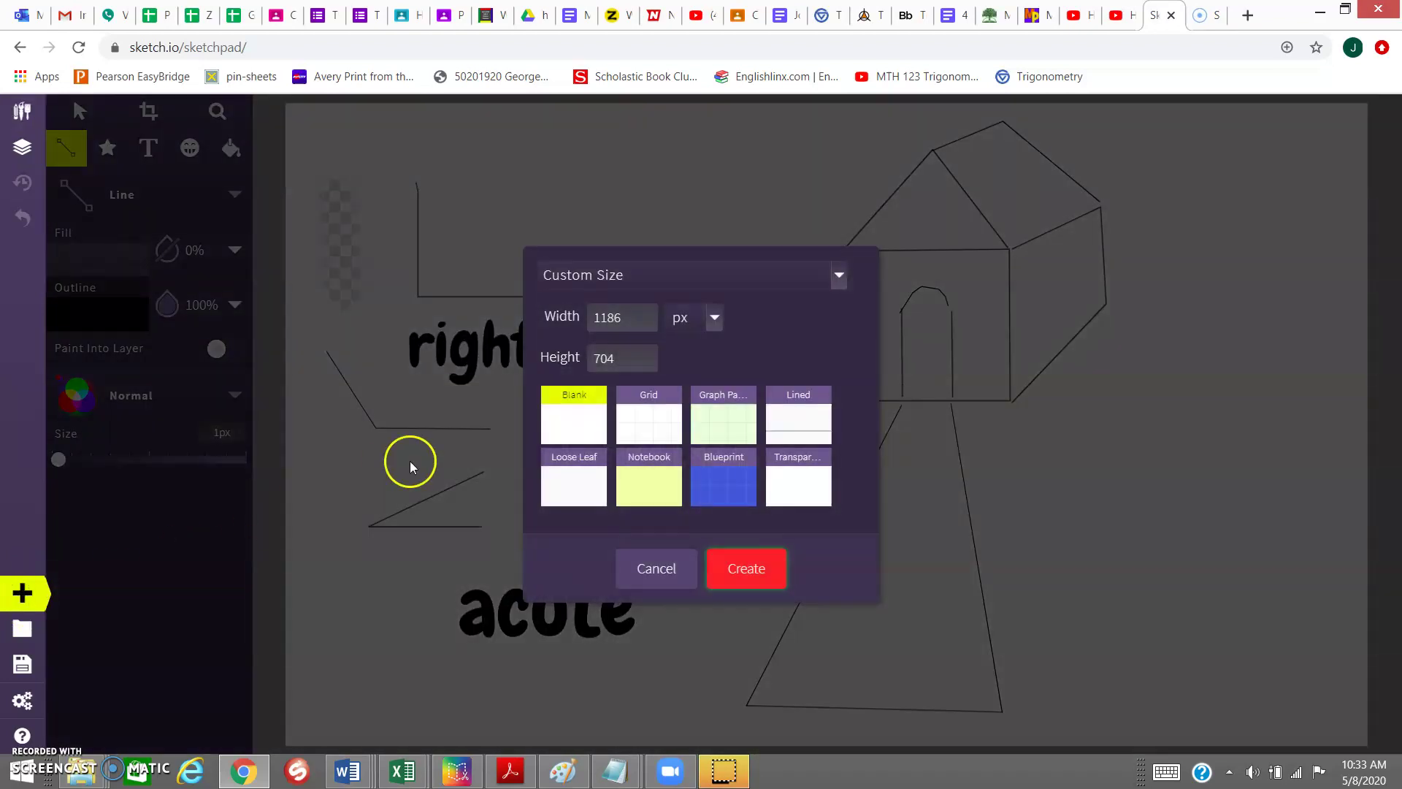
left_click(568, 430)
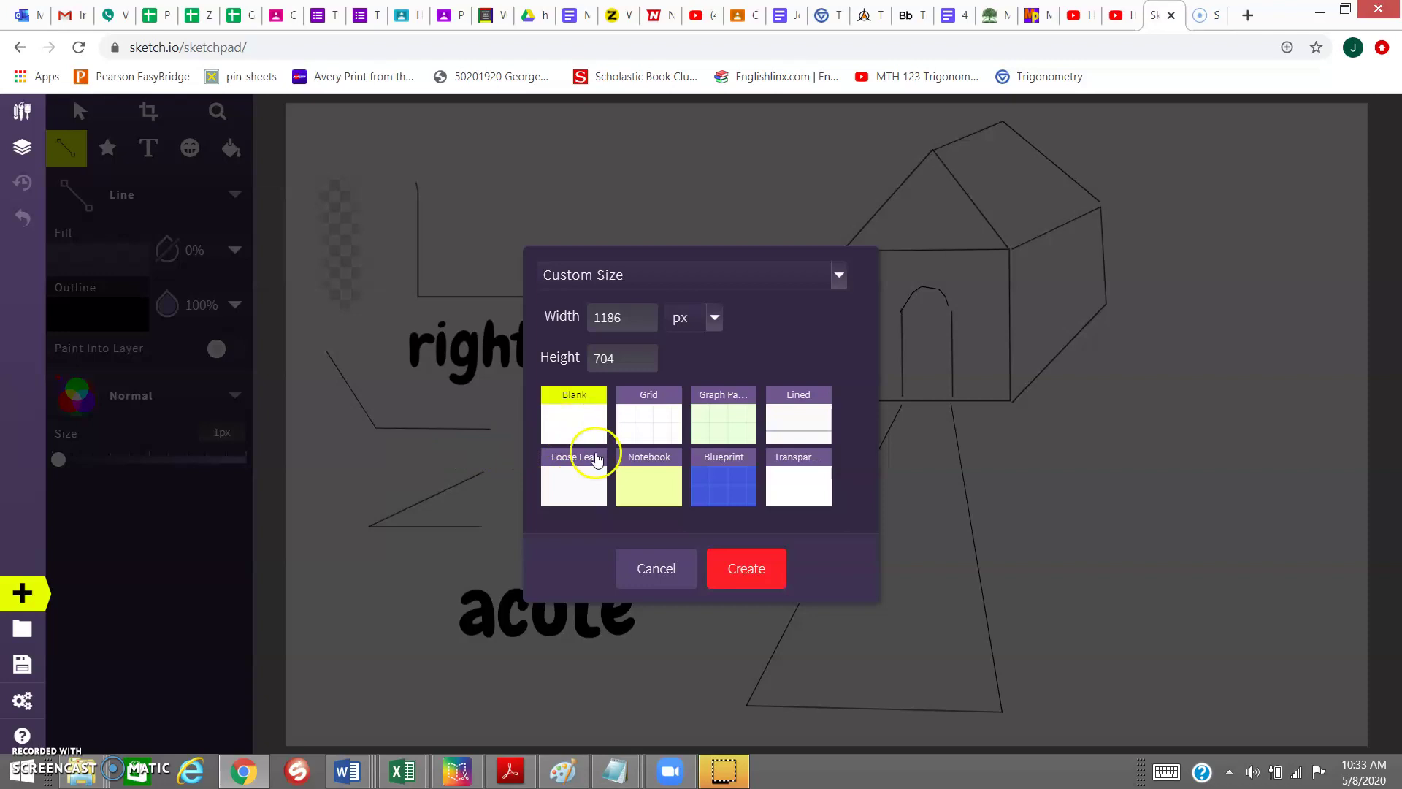
left_click(746, 568)
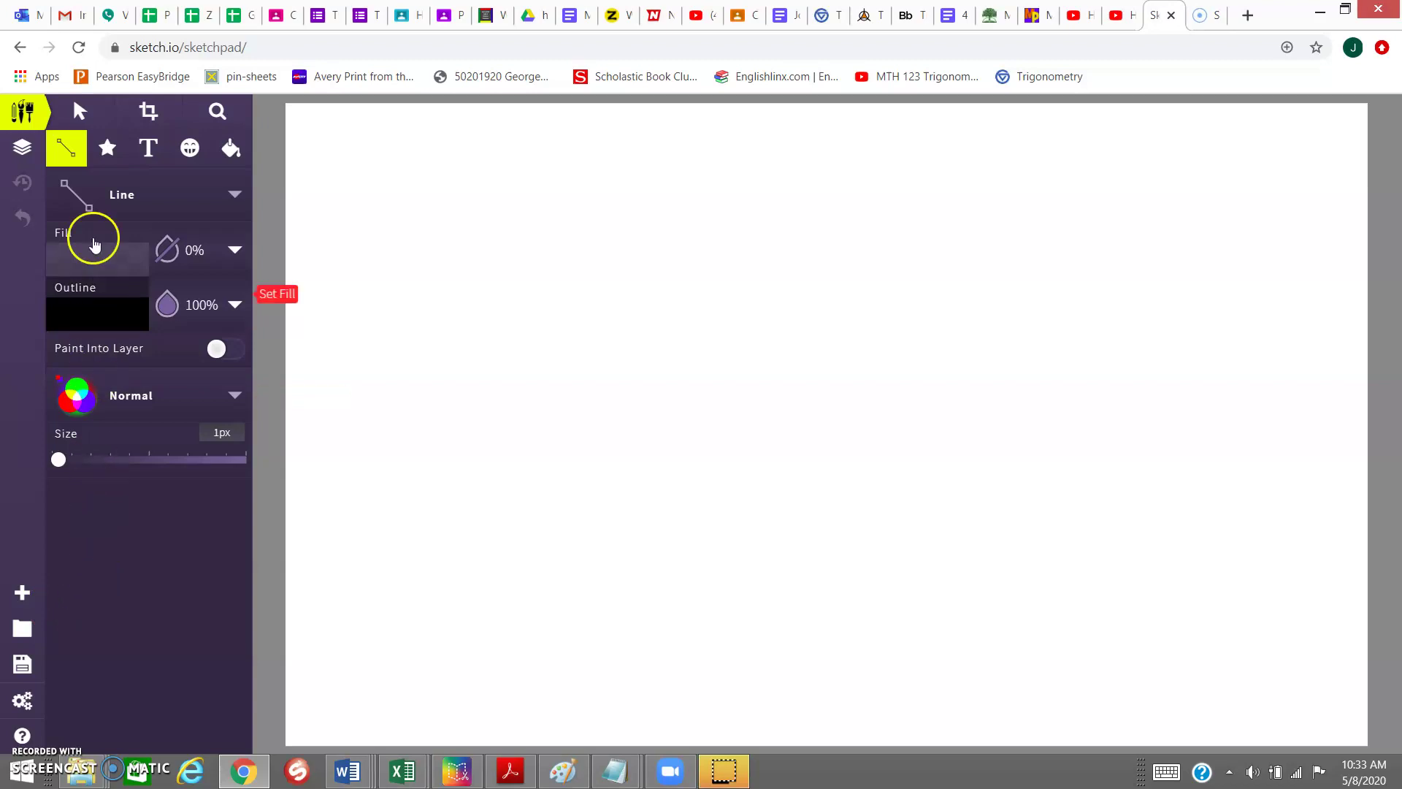
left_click(98, 196)
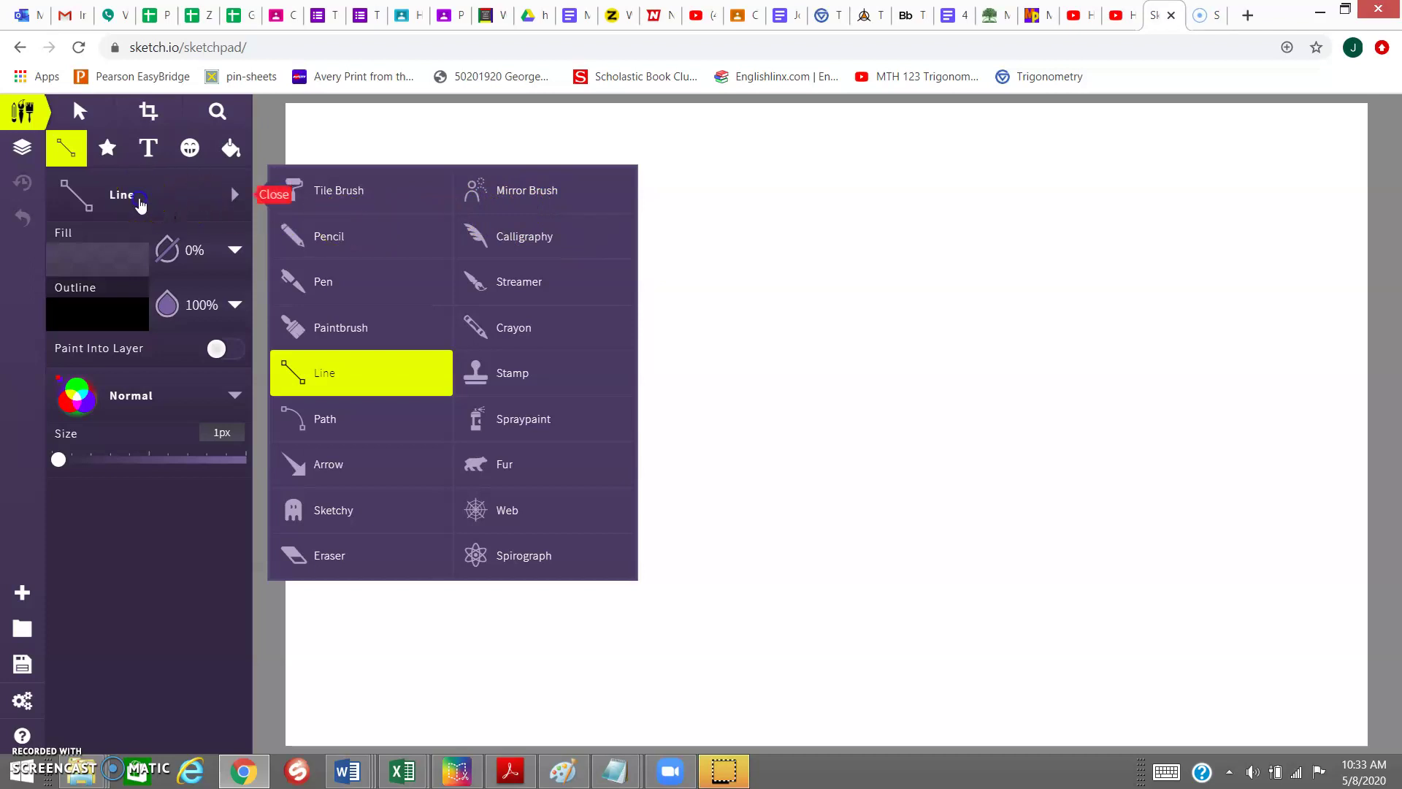
- Draw a vertical line and a horizontal line joined at its bottom, forming a right angle
left_click(139, 204)
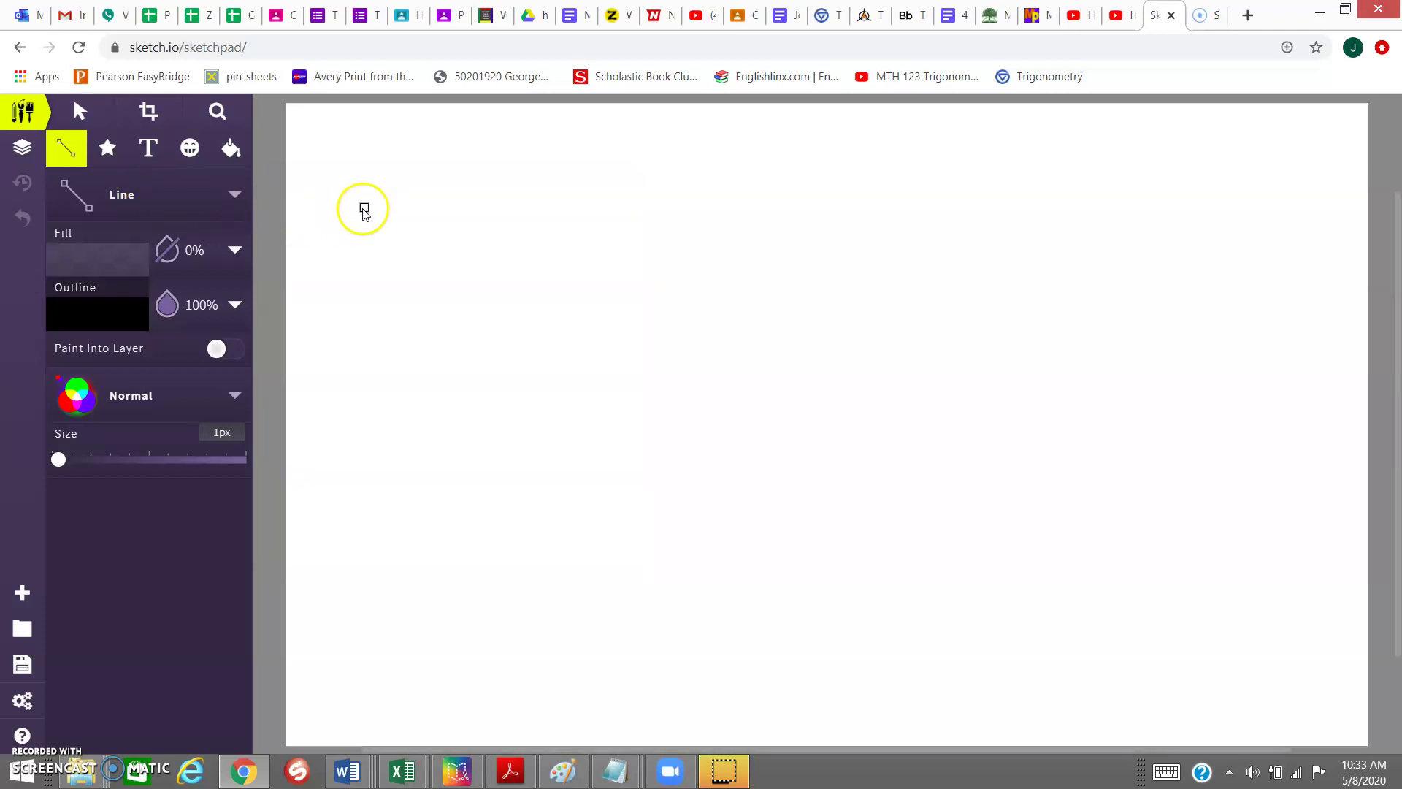
left_click(335, 148)
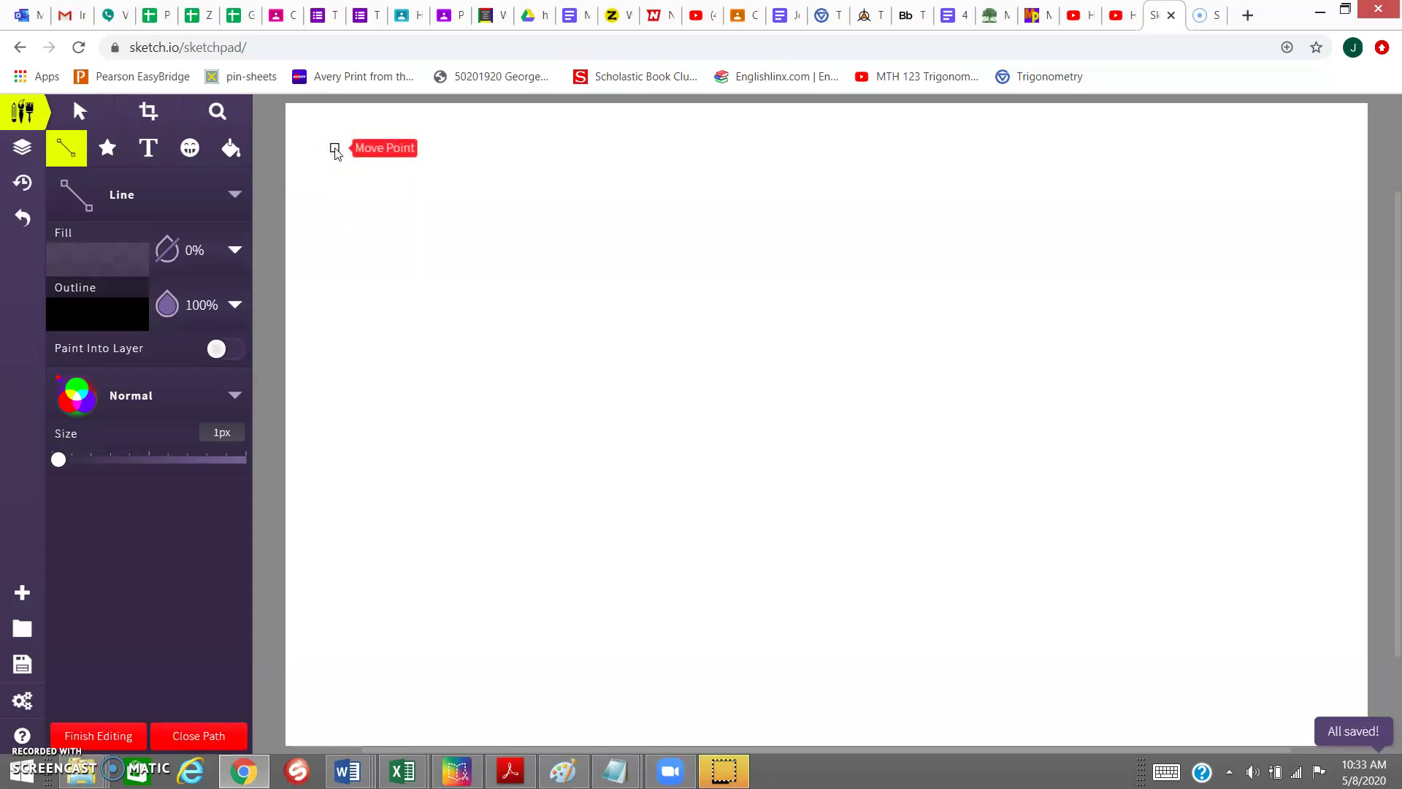
left_click_drag(334, 149, 443, 239)
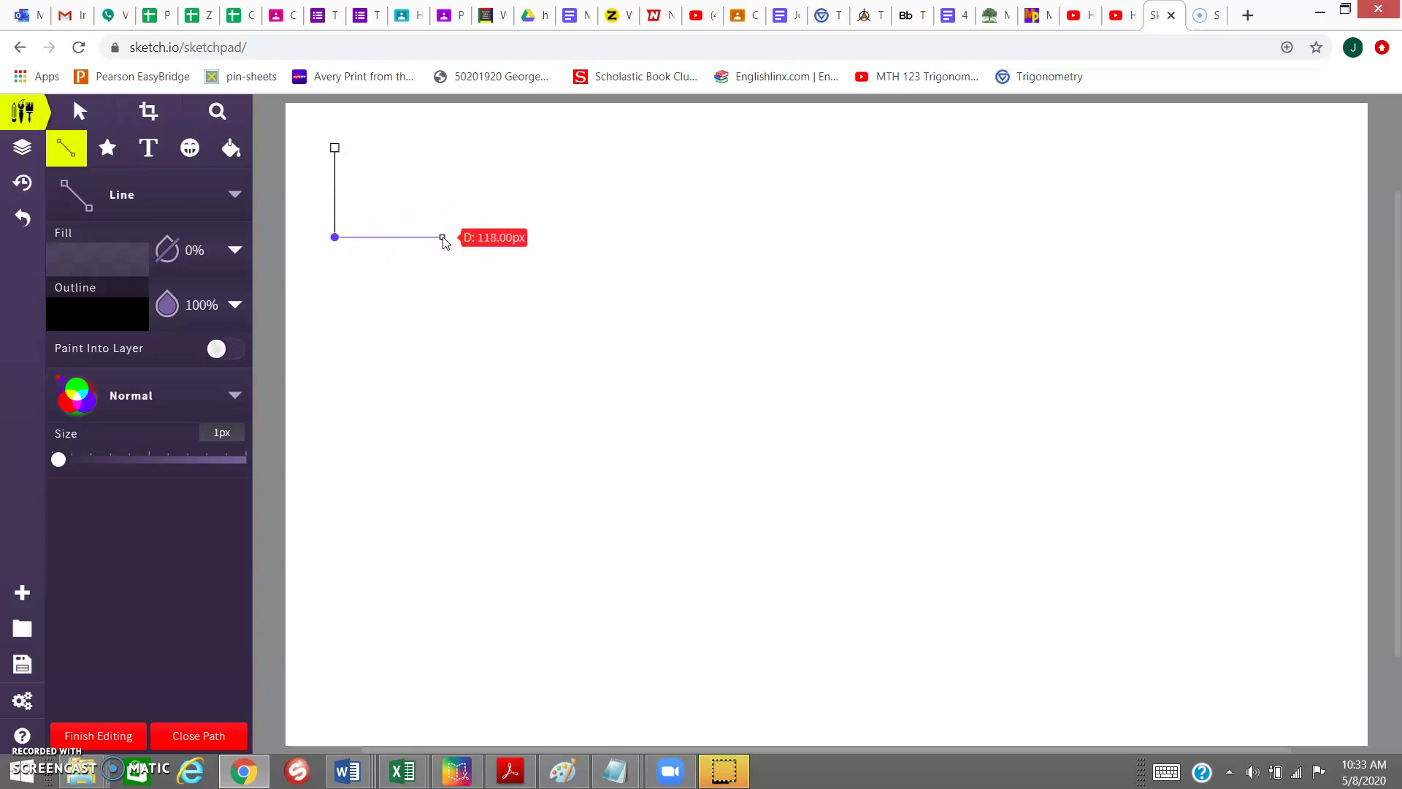
key("Escape")
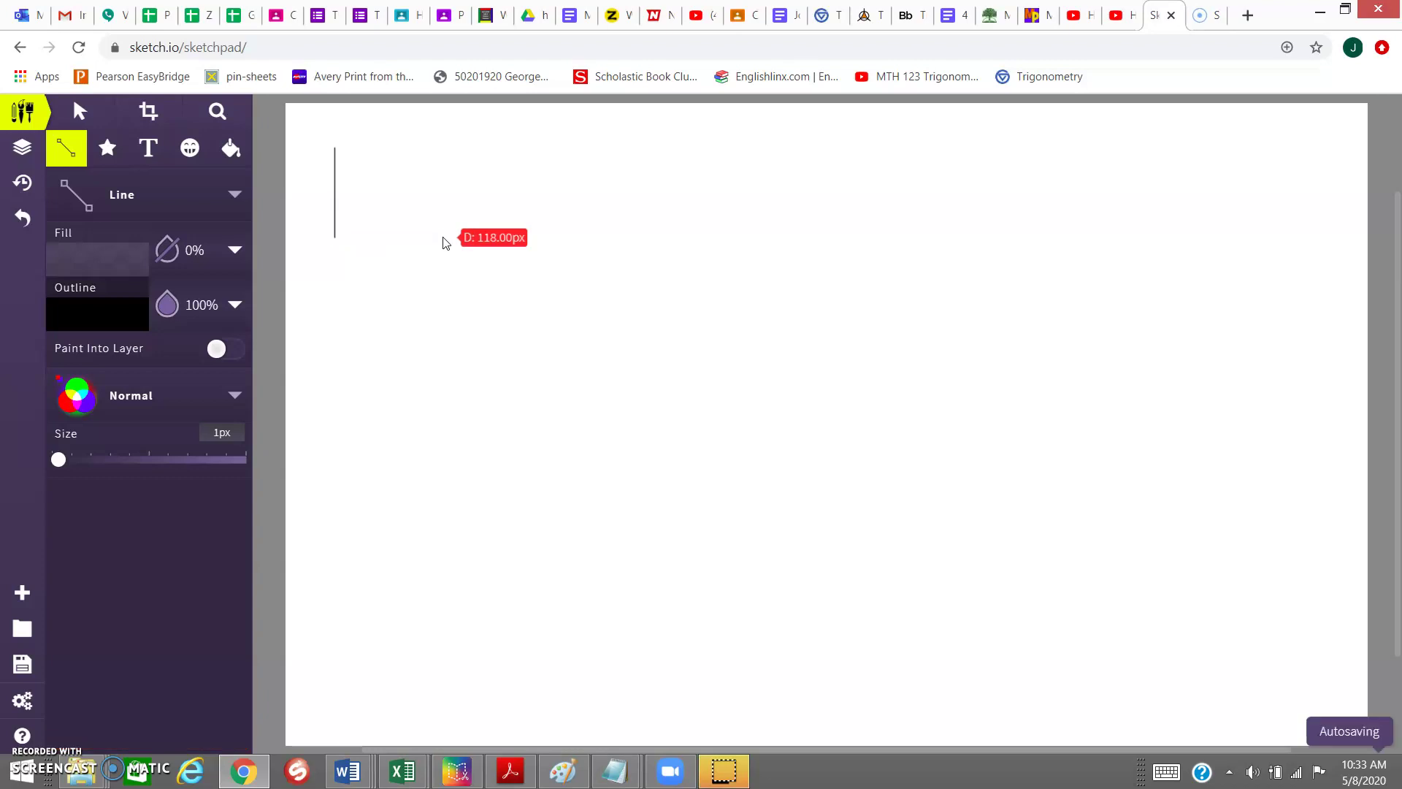
left_click(443, 237)
left_click_drag(445, 239, 337, 238)
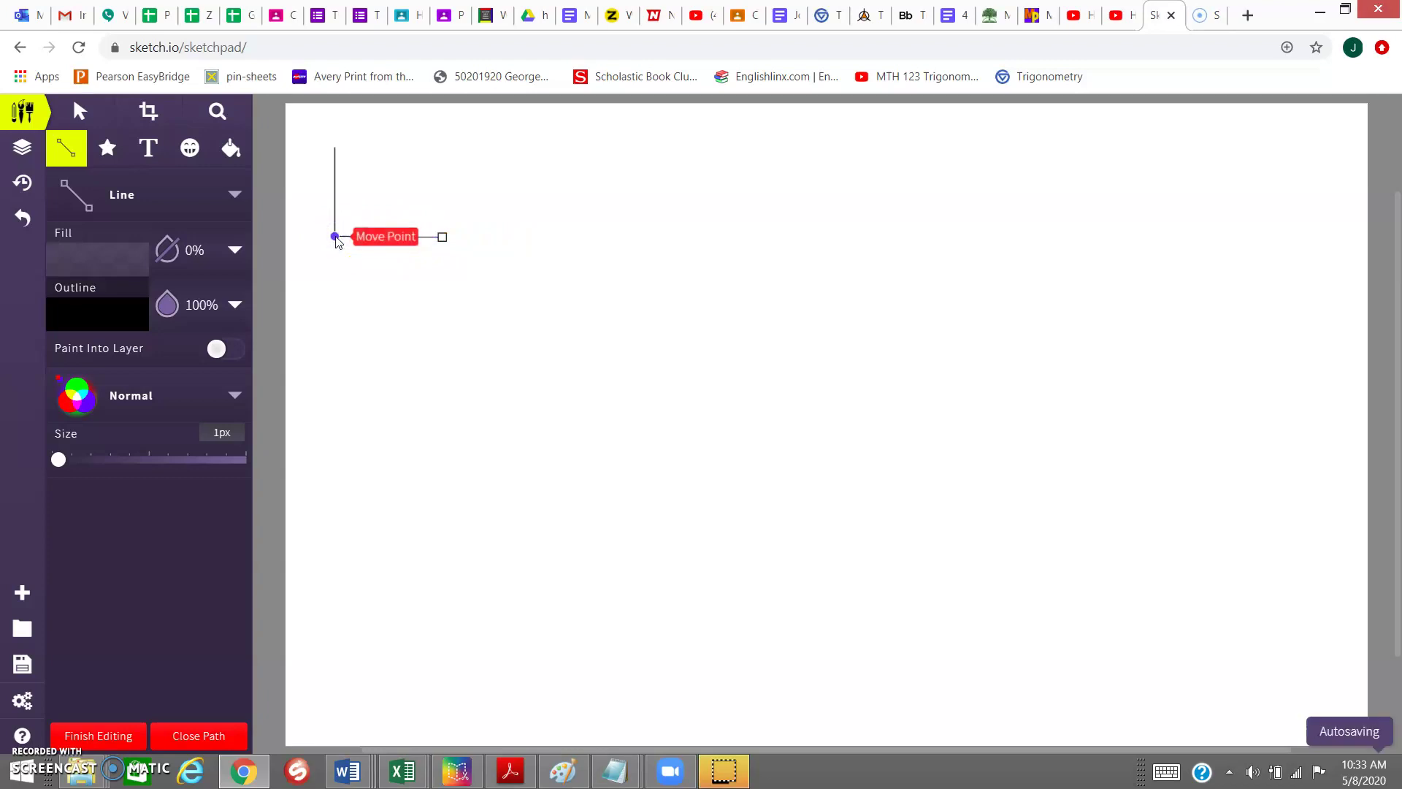
key("Escape")
left_click(349, 296)
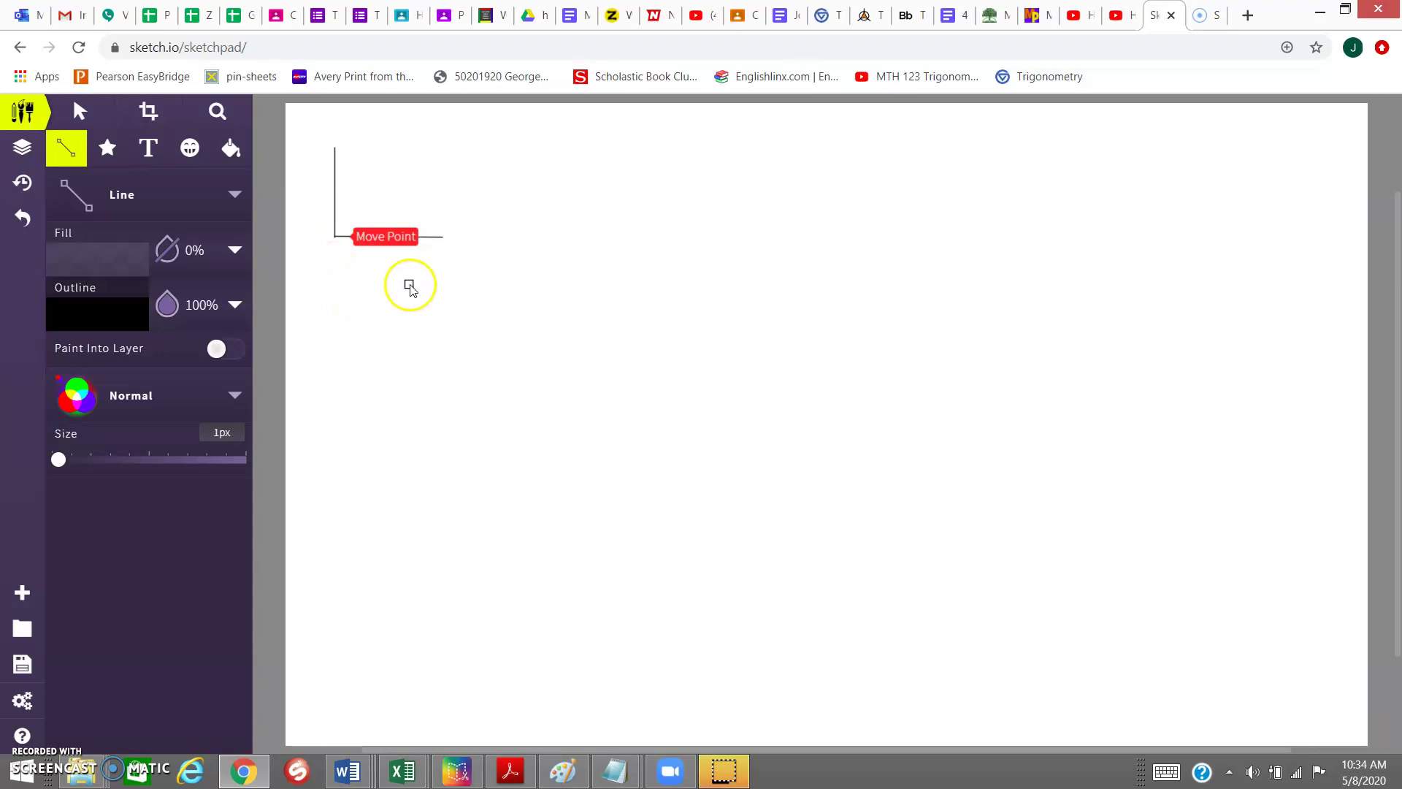
- Draw a slanted line down to a vertex and a horizontal arm to the right, forming an acute angle
left_click(445, 266)
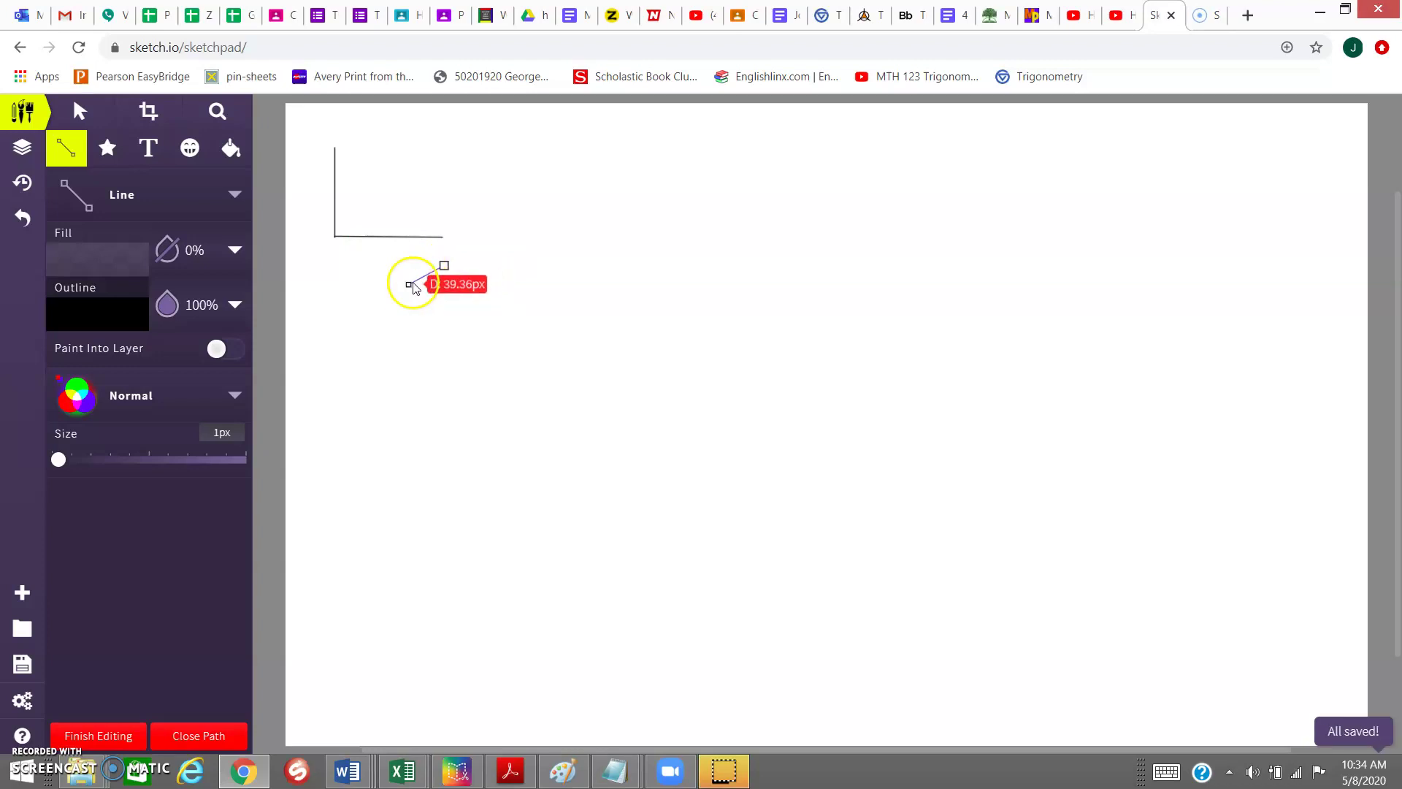
left_click(322, 340)
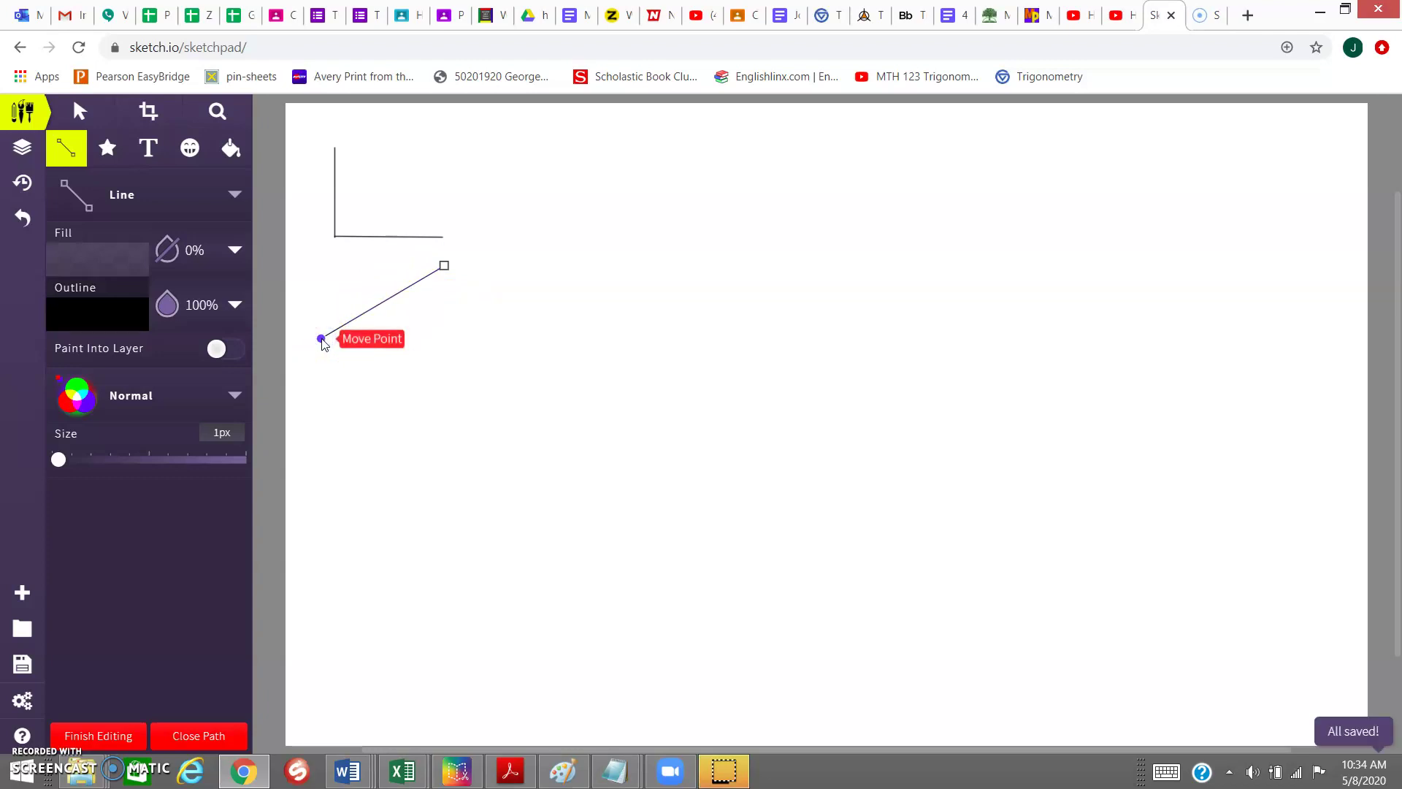
left_click_drag(322, 340, 453, 343)
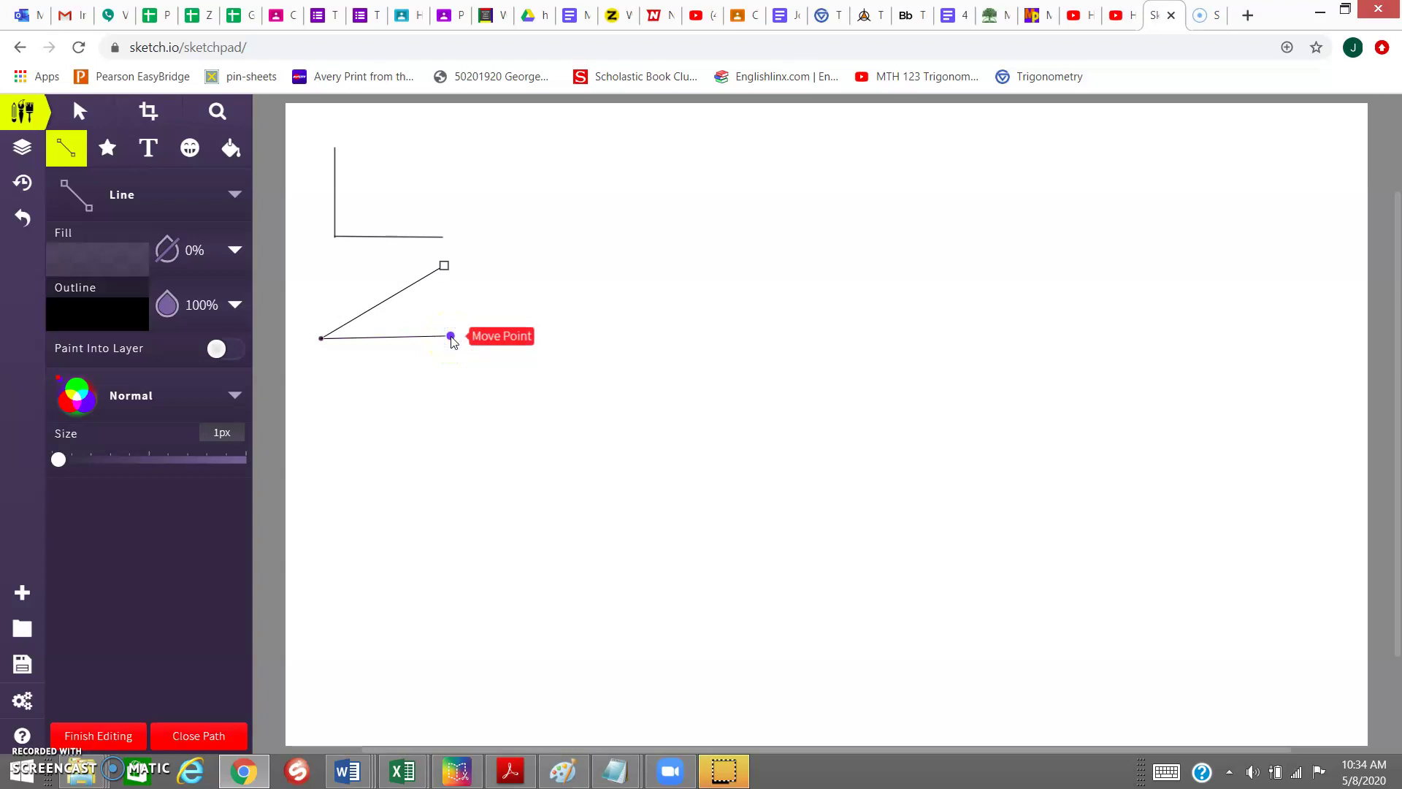
left_click(453, 342)
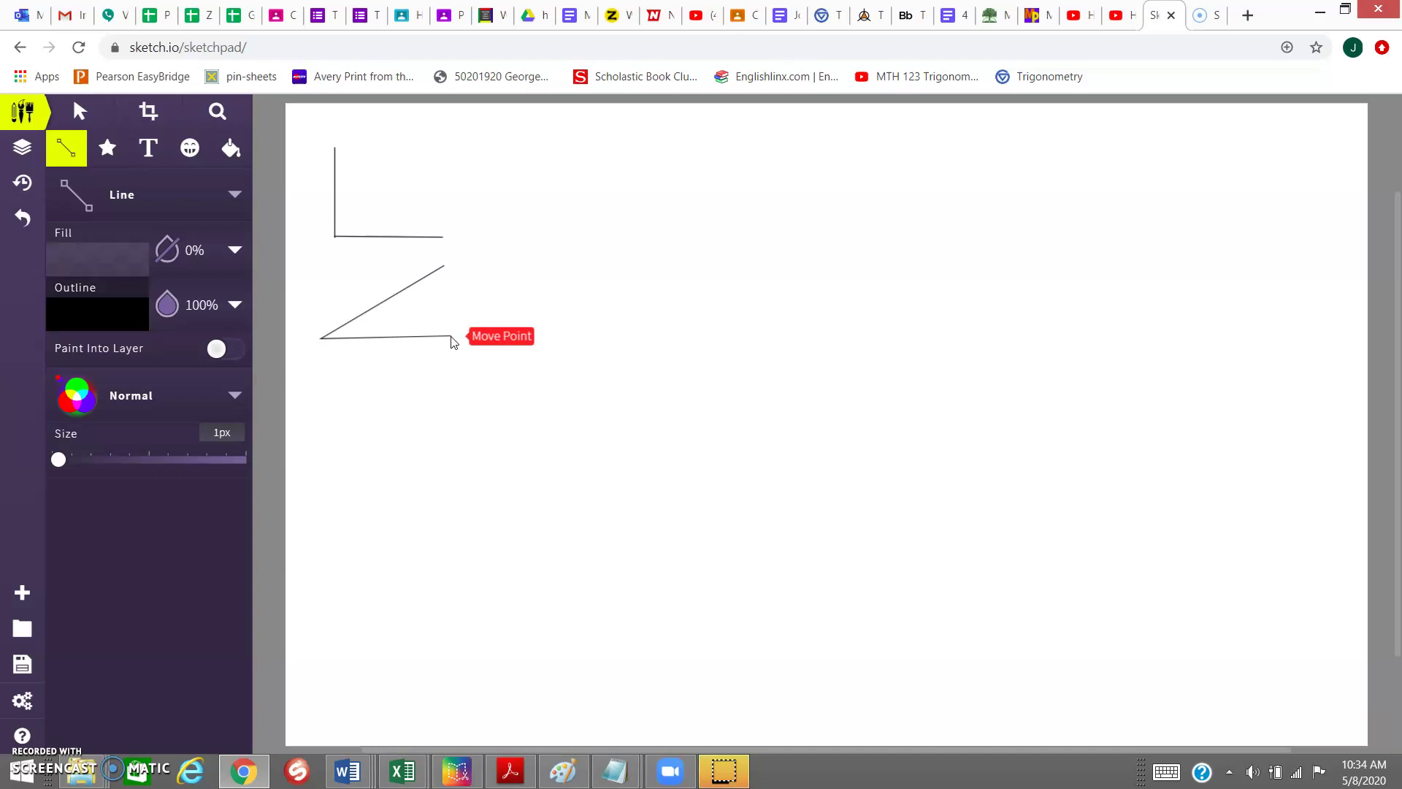
- Draw an obtuse angle from a slanted arm and a horizontal bottom arm below the acute angle
left_click(303, 382)
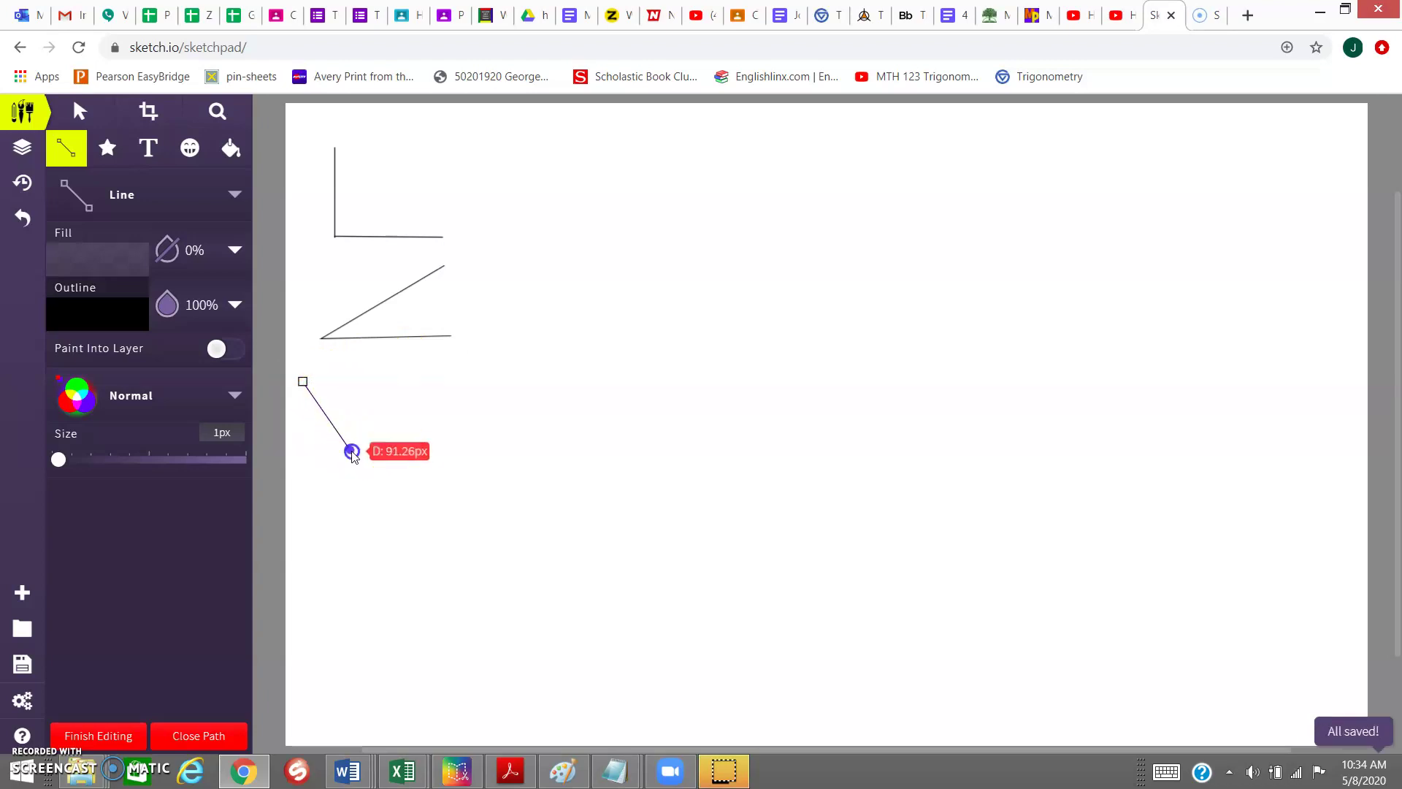
left_click(350, 451)
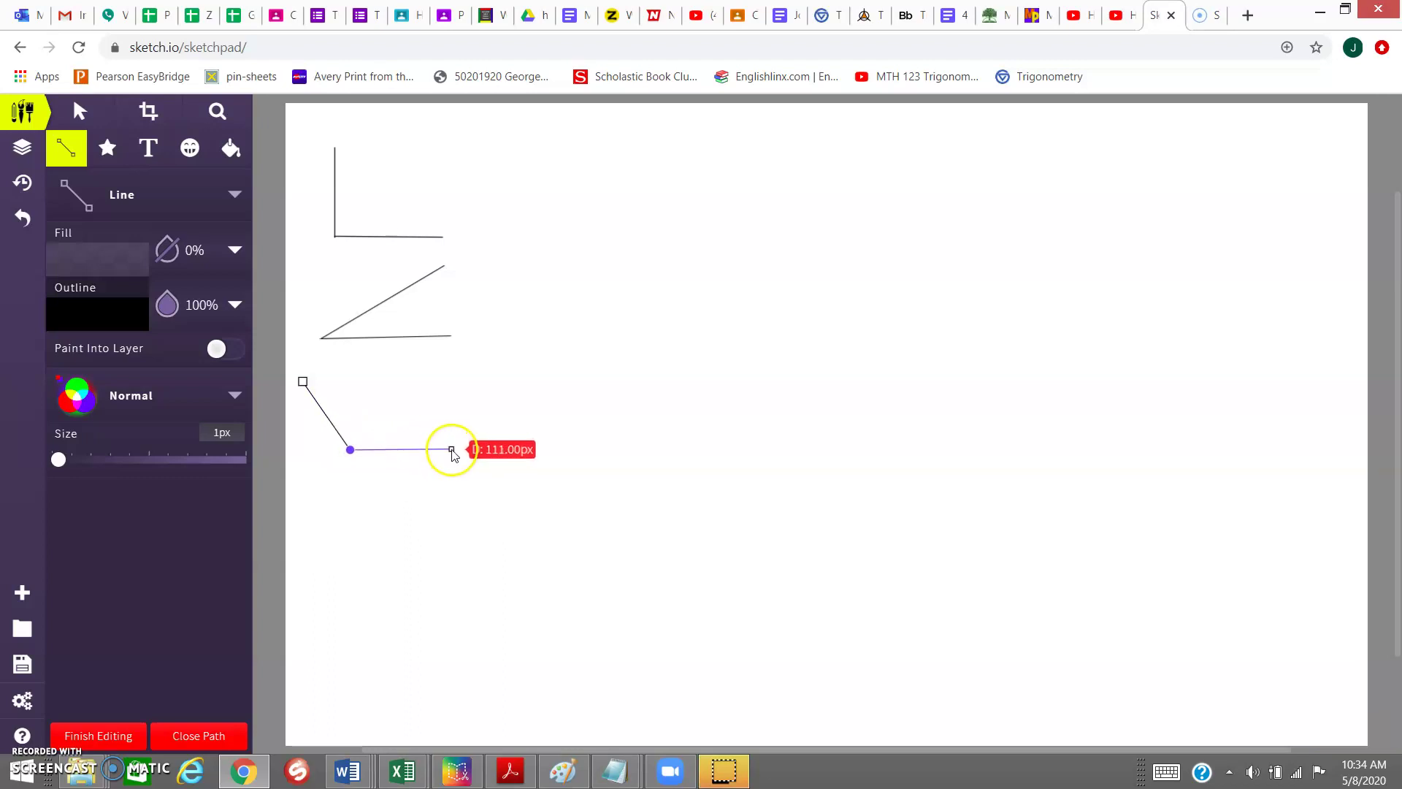
left_click(452, 450)
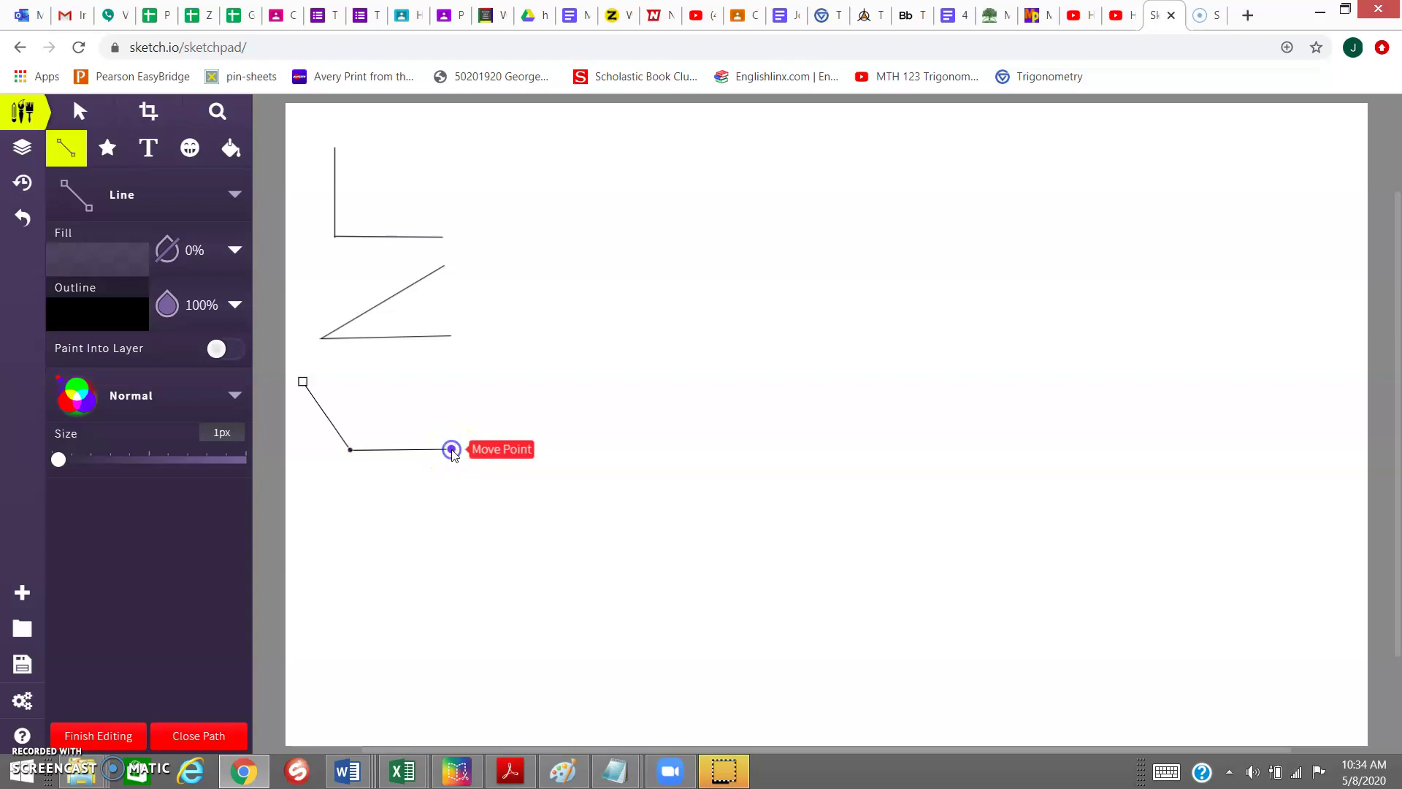
left_click(452, 450)
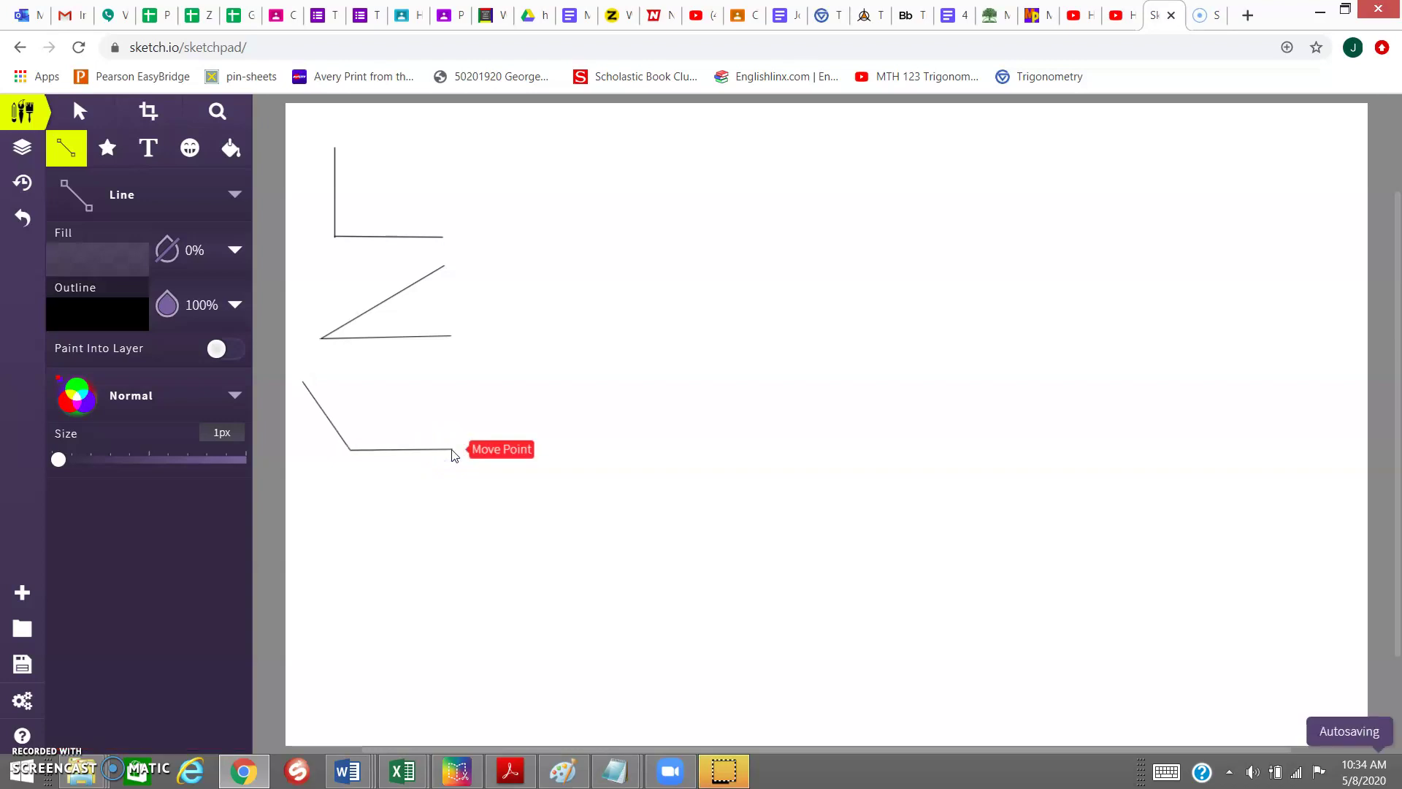
- Draw a single straight horizontal line lower on the canvas
left_click(303, 543)
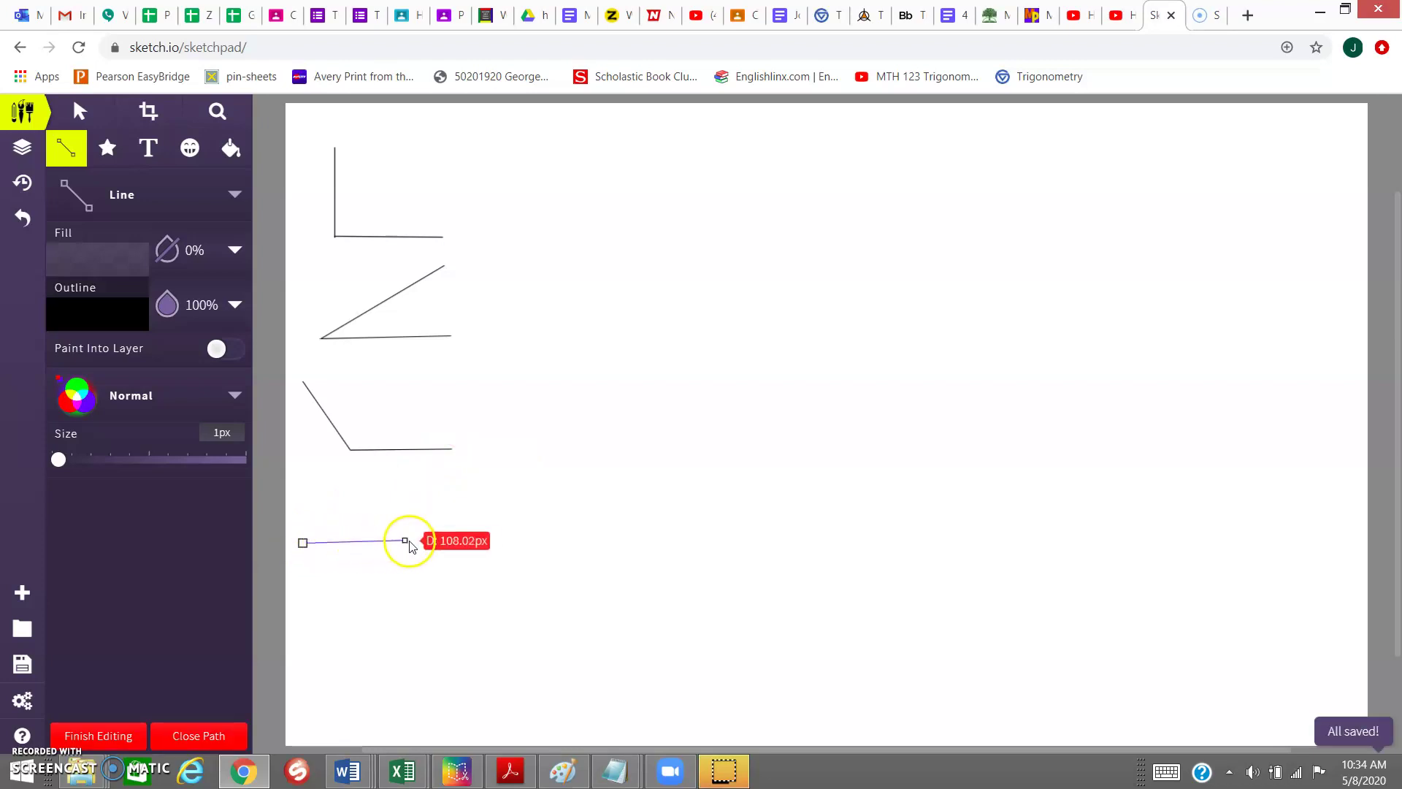
left_click(465, 543)
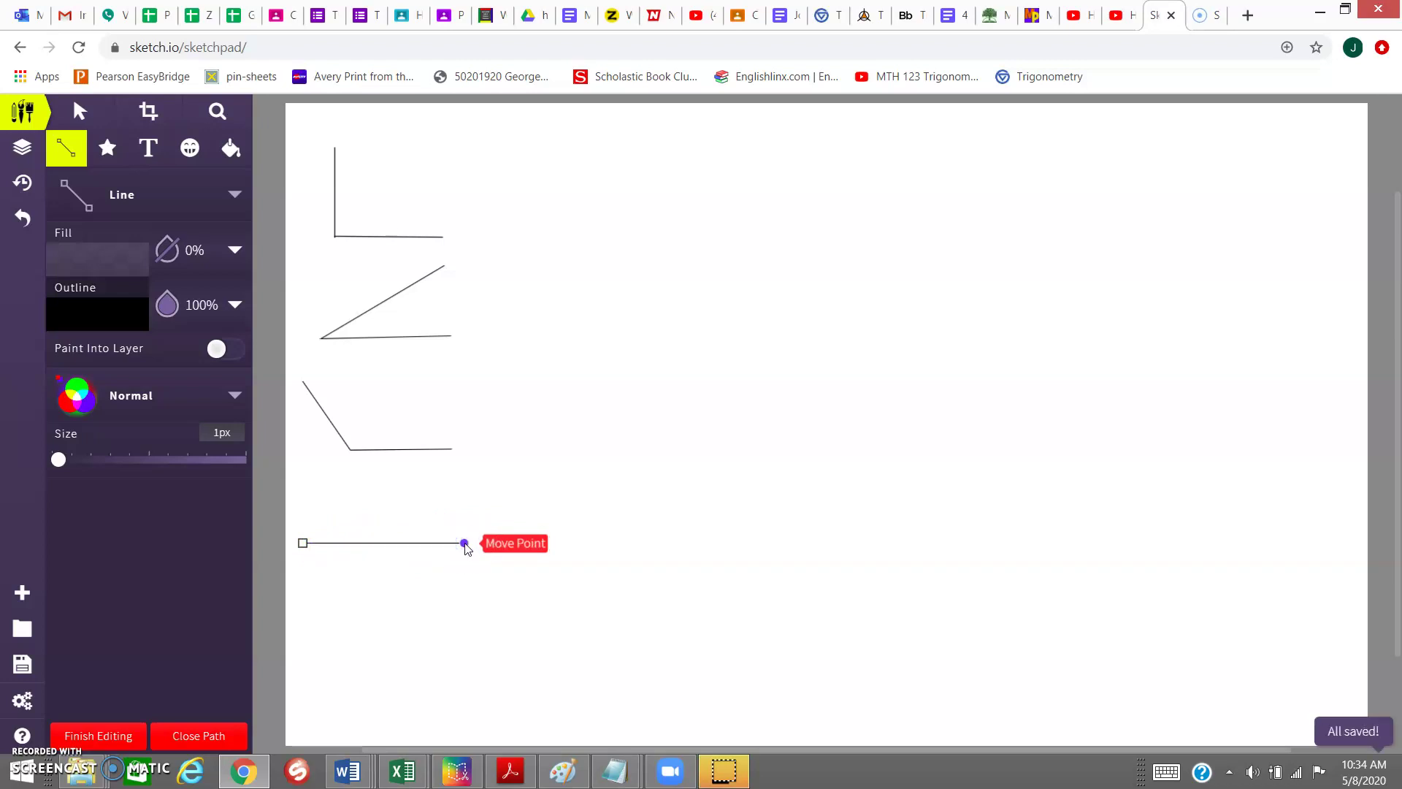
left_click(465, 544)
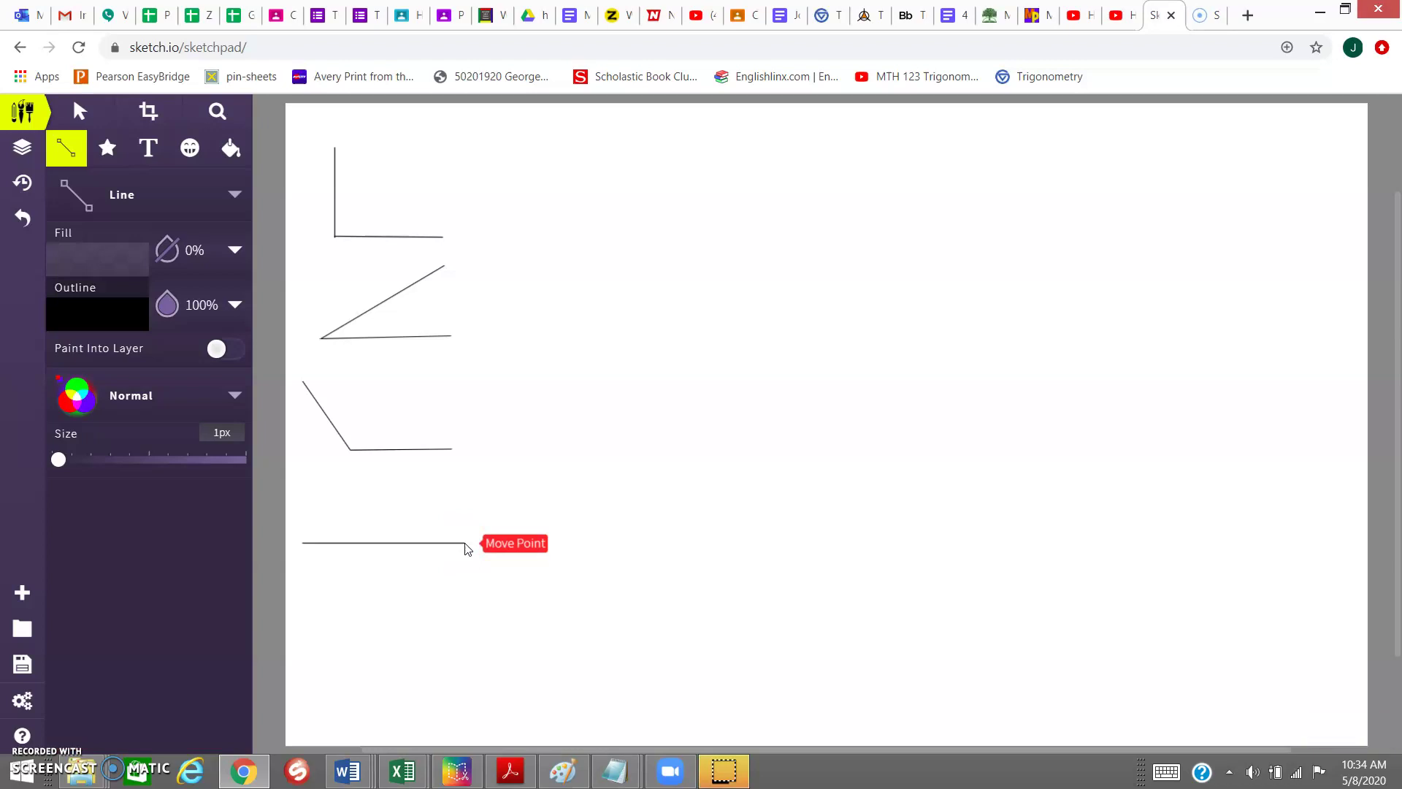
left_click(150, 166)
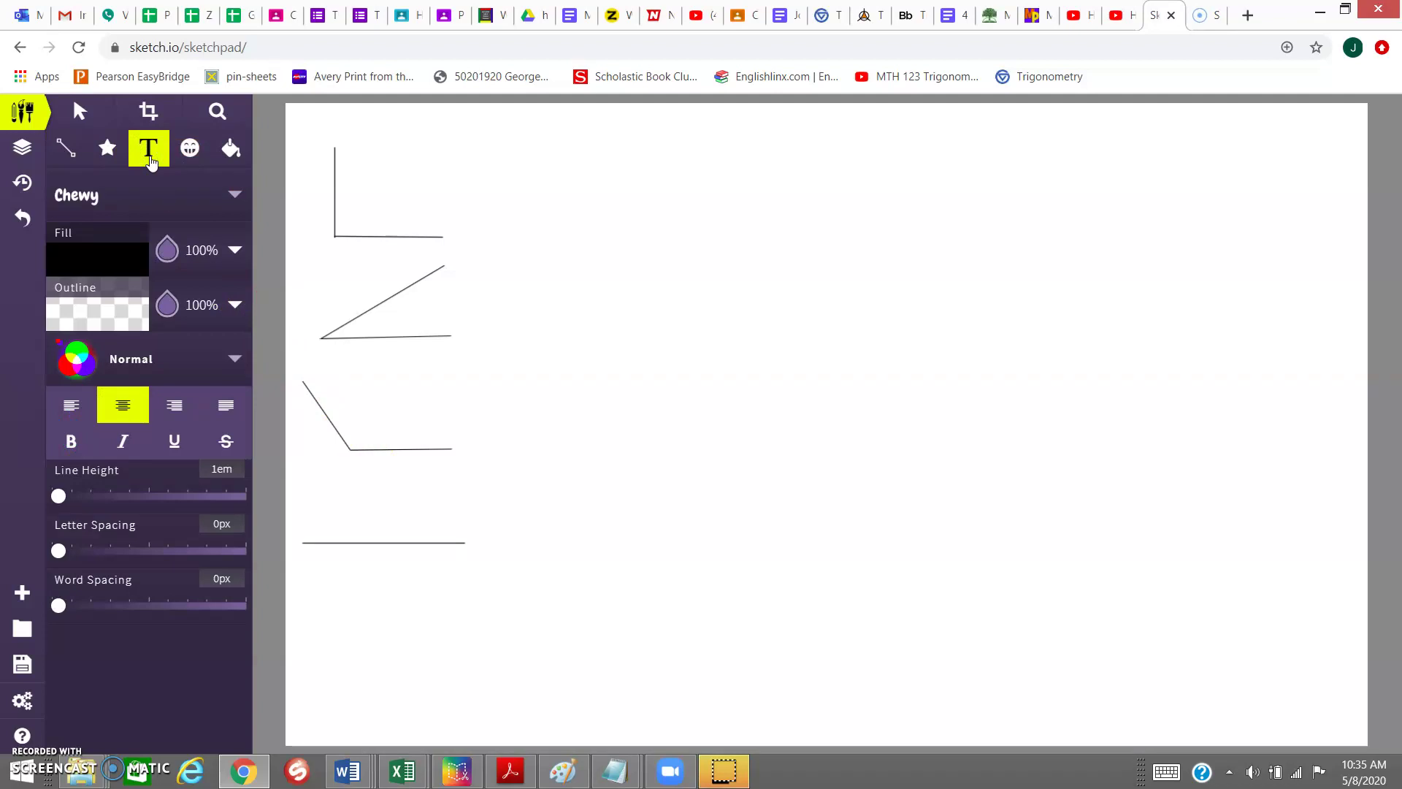
- Add small 'right angle' and 'acute' text labels beside the first two angles
left_click(352, 143)
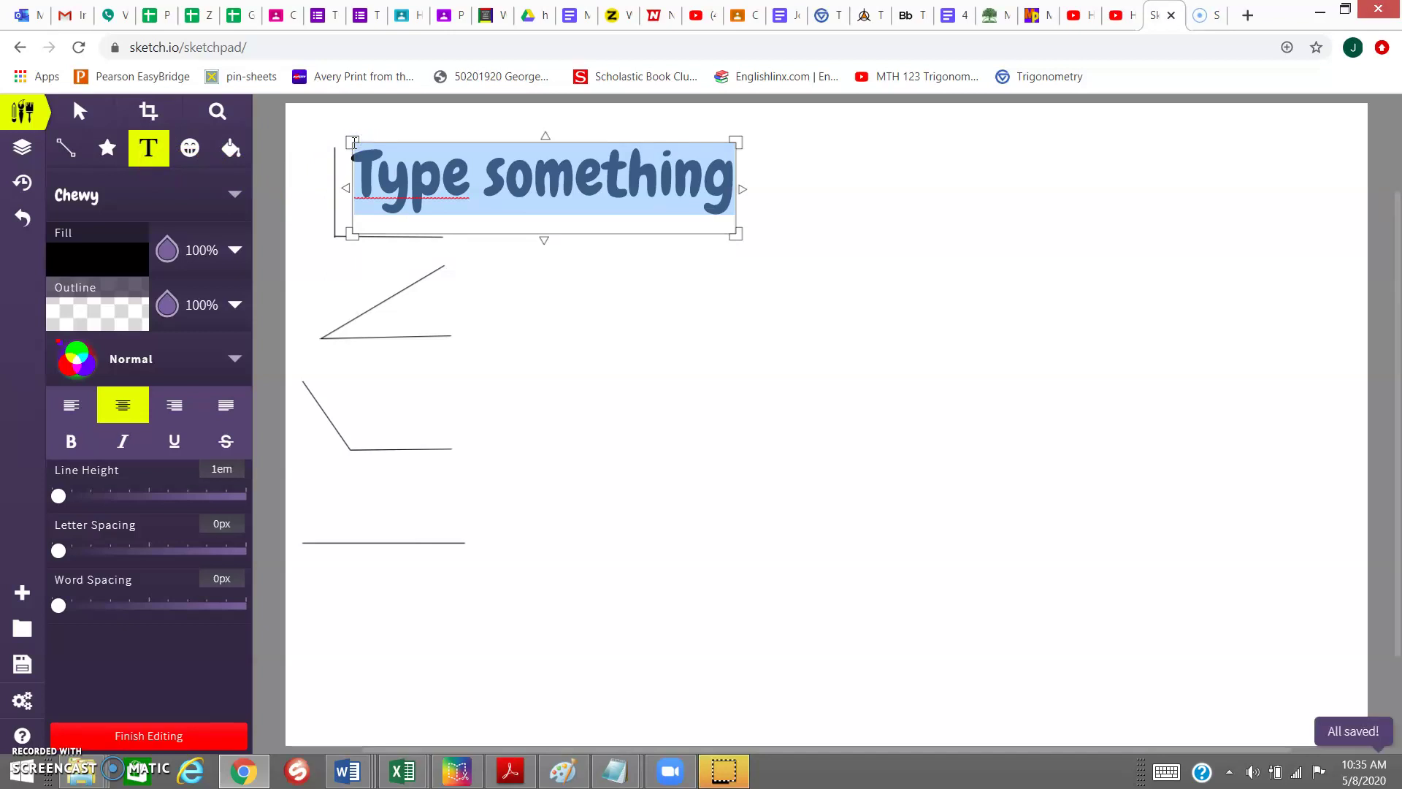
type("rig")
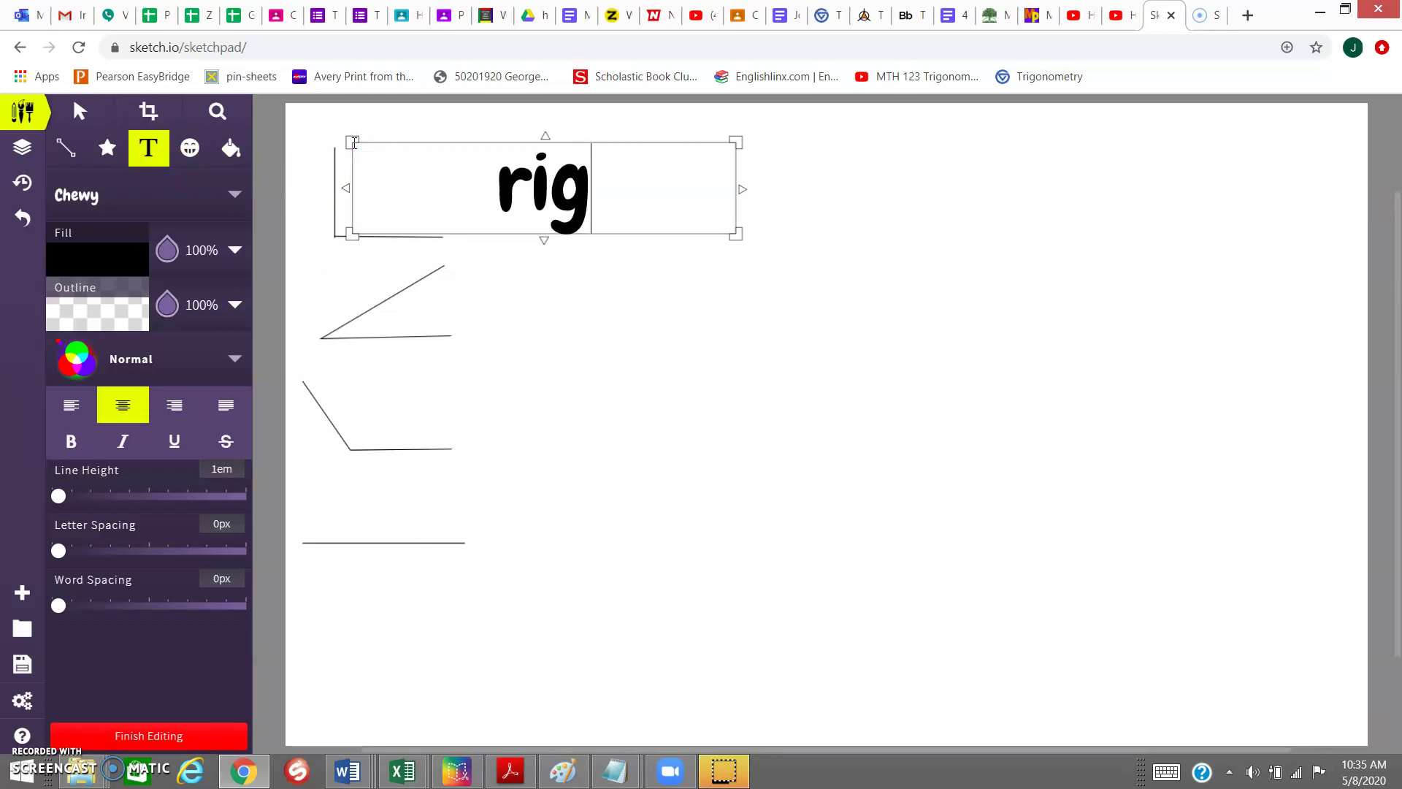
type("ht angle")
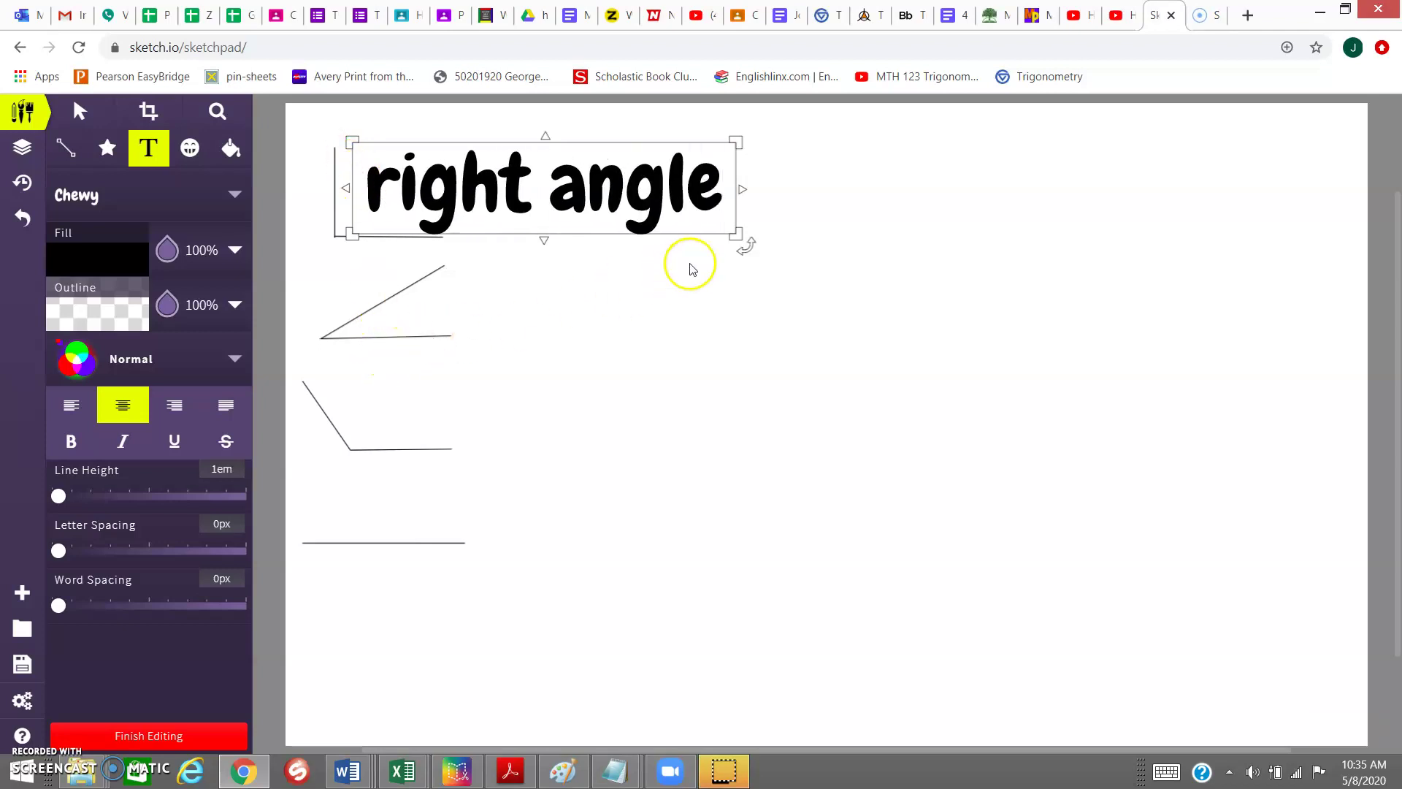
left_click_drag(736, 233, 709, 233)
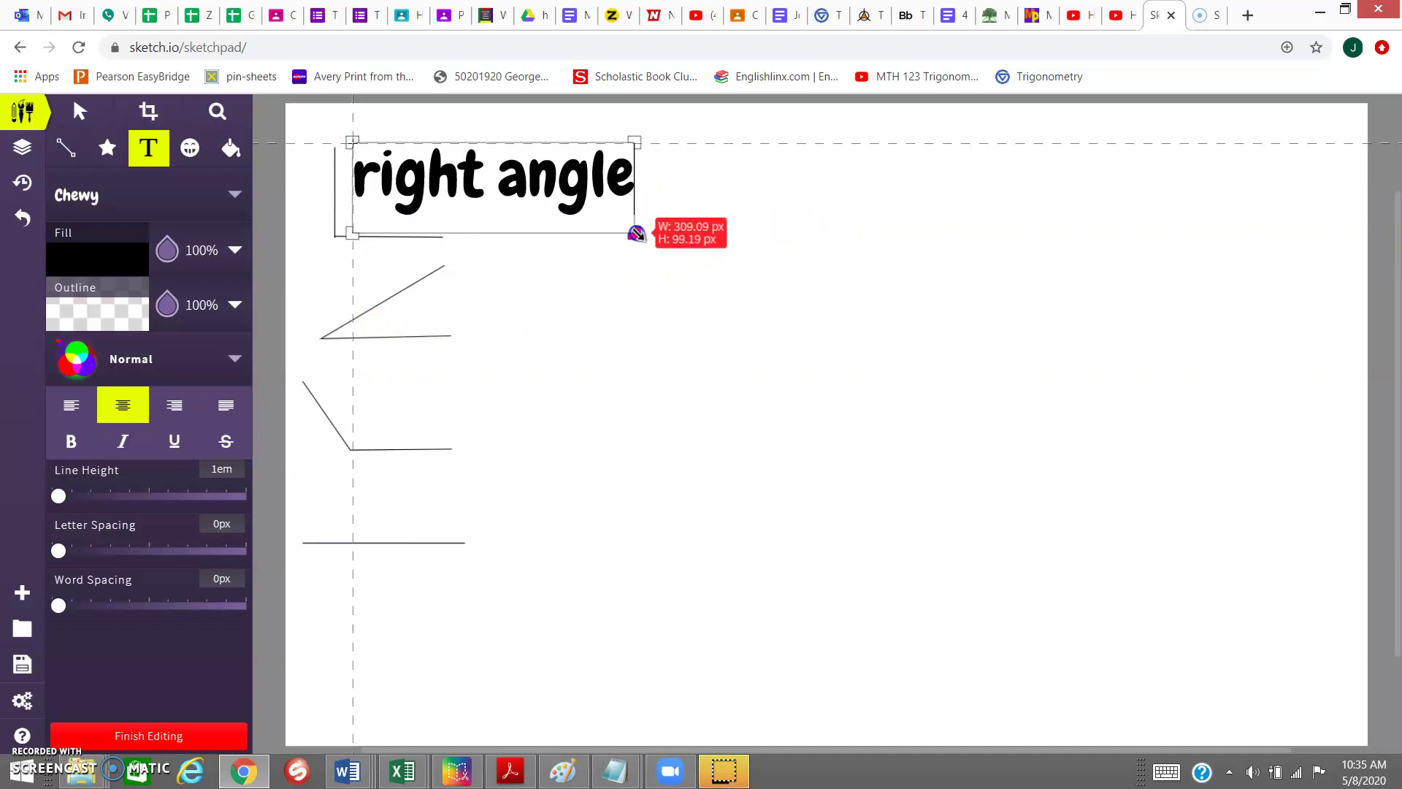
left_click_drag(637, 234, 494, 209)
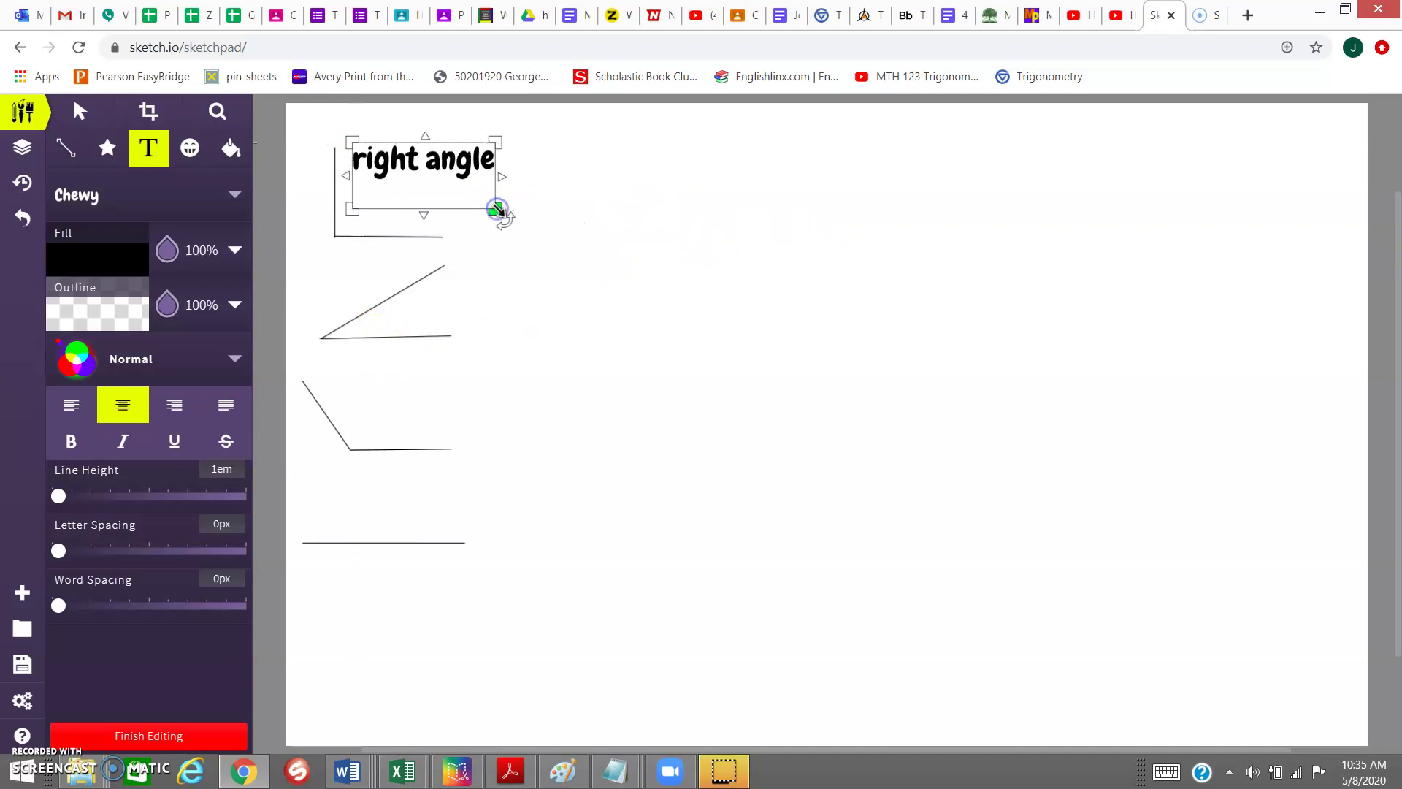
left_click(431, 317)
left_click(436, 310)
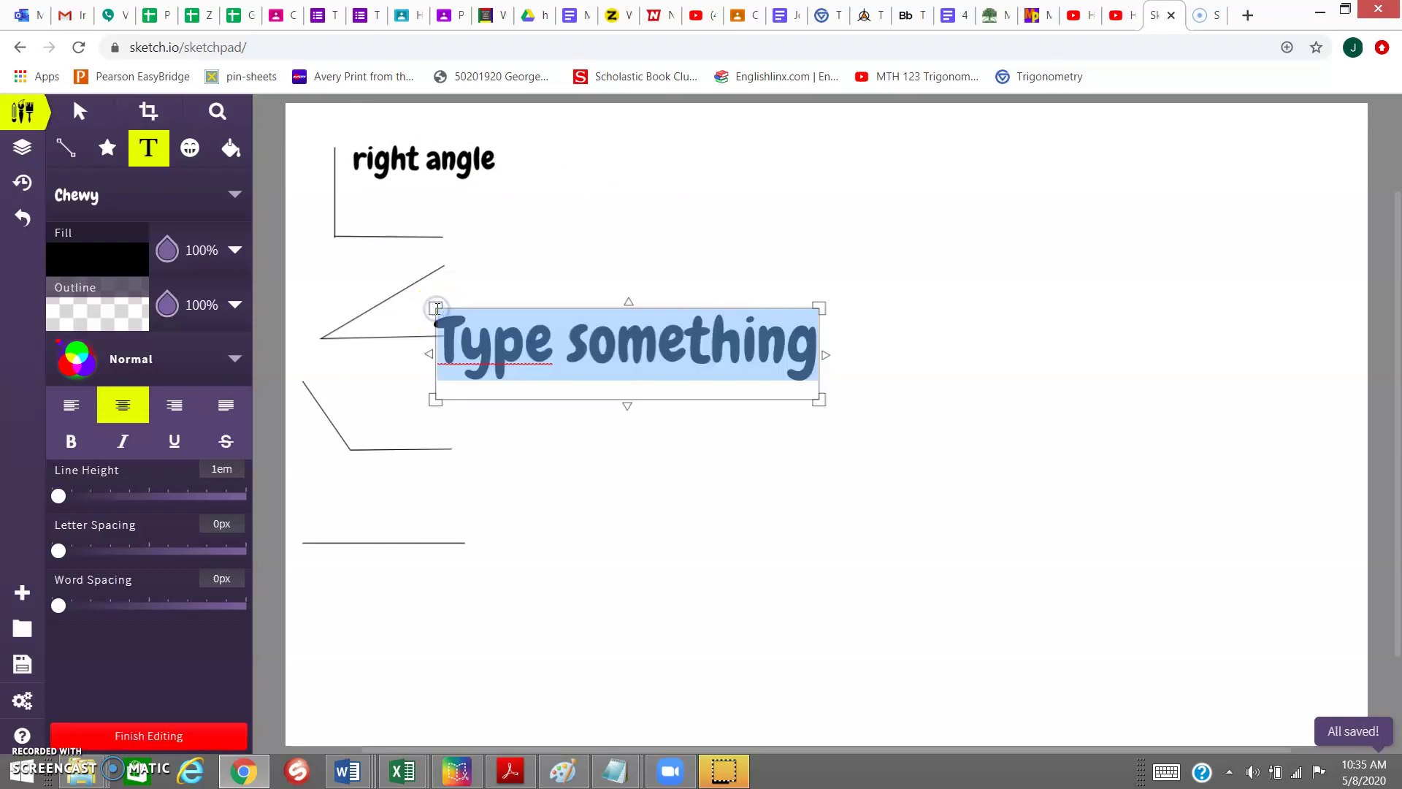
type("acute")
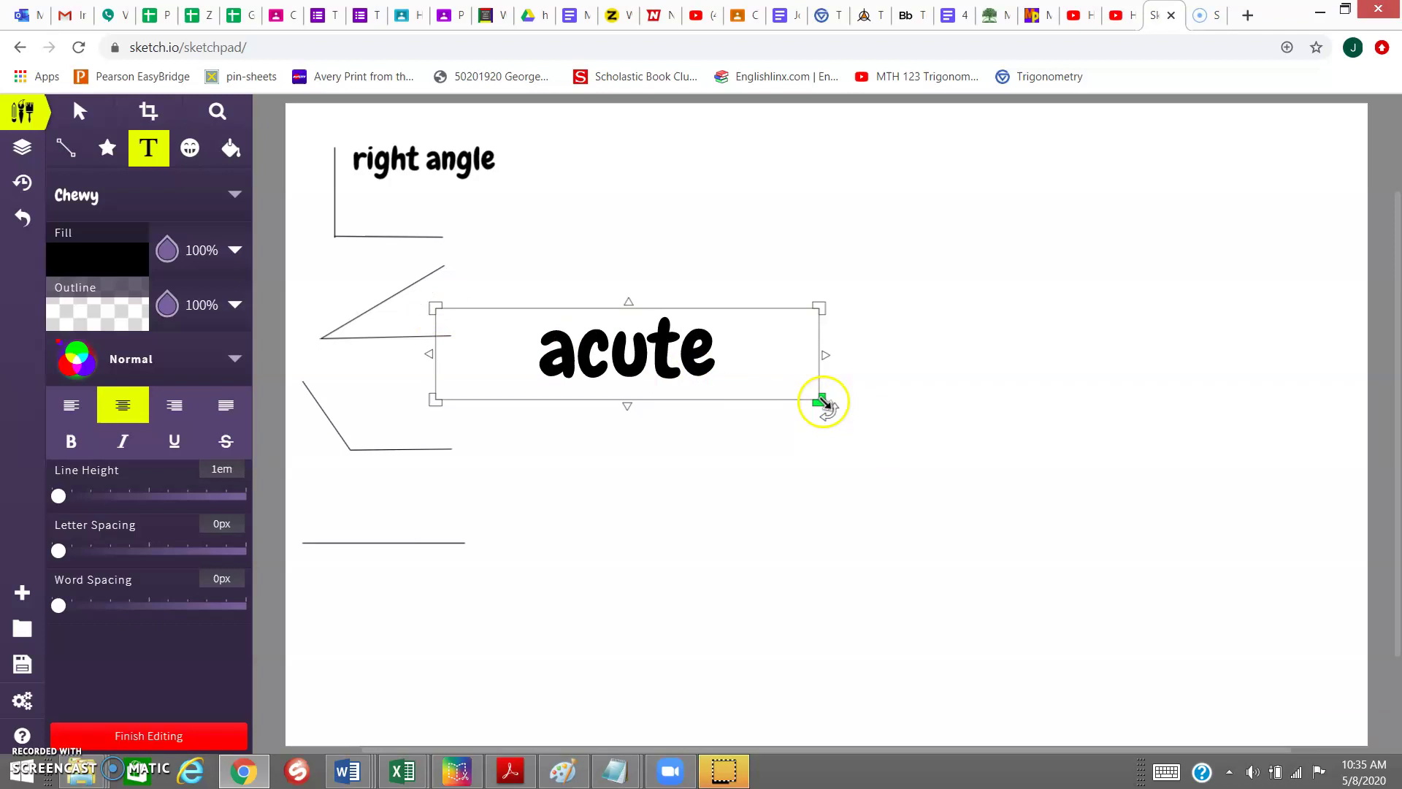
left_click_drag(819, 400, 558, 345)
left_click(392, 392)
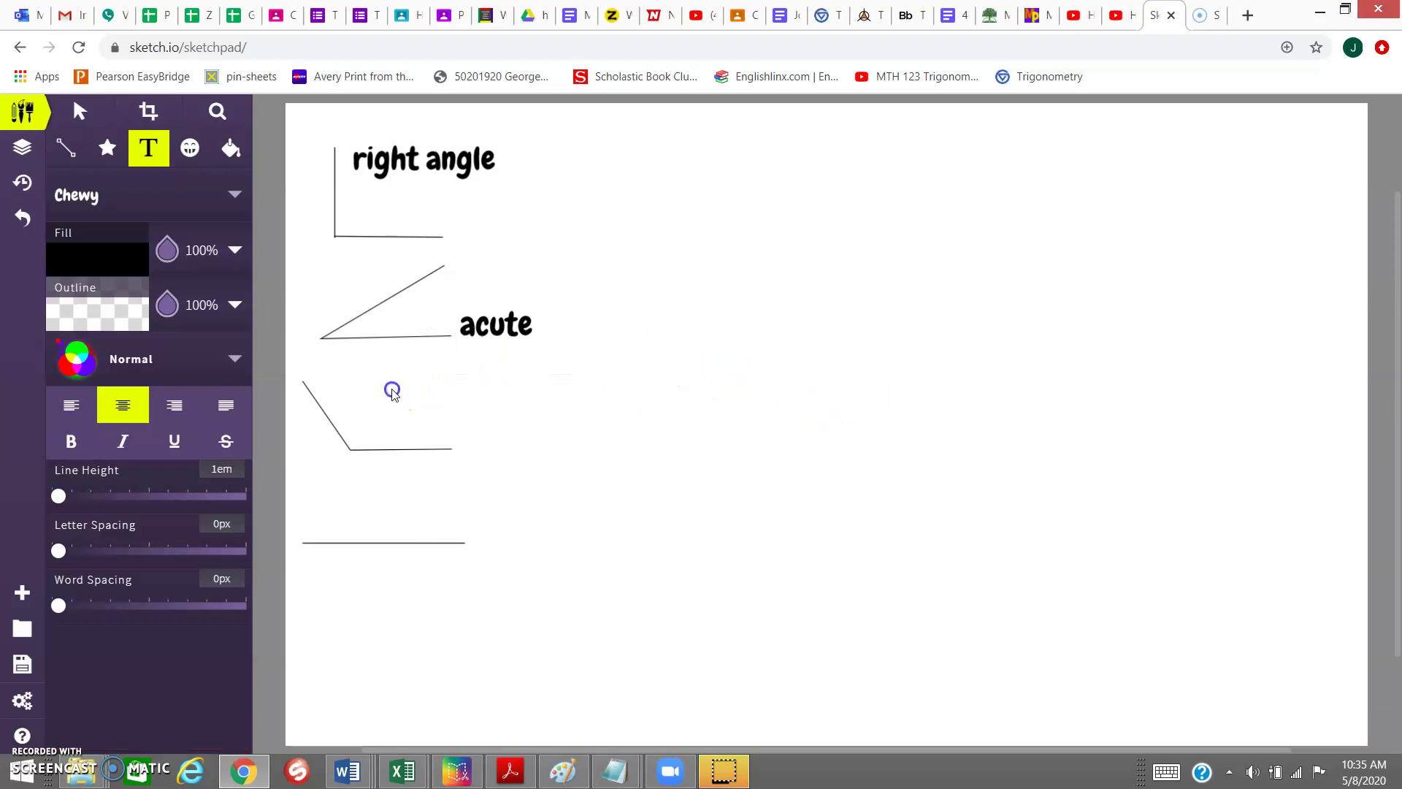
- Add small 'obtuse' and 'straight' labels beside the obtuse angle and the straight line
left_click(397, 418)
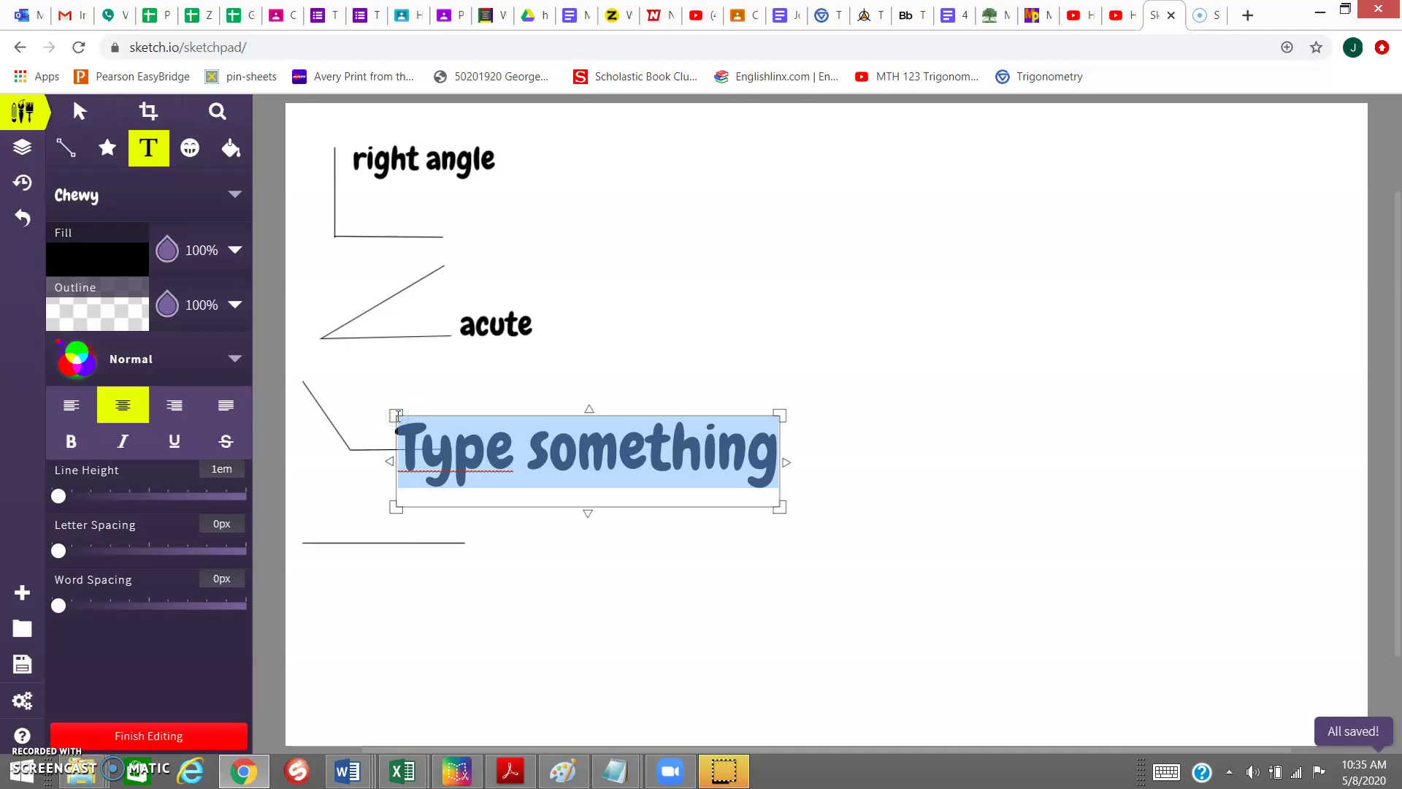
type("obtuse")
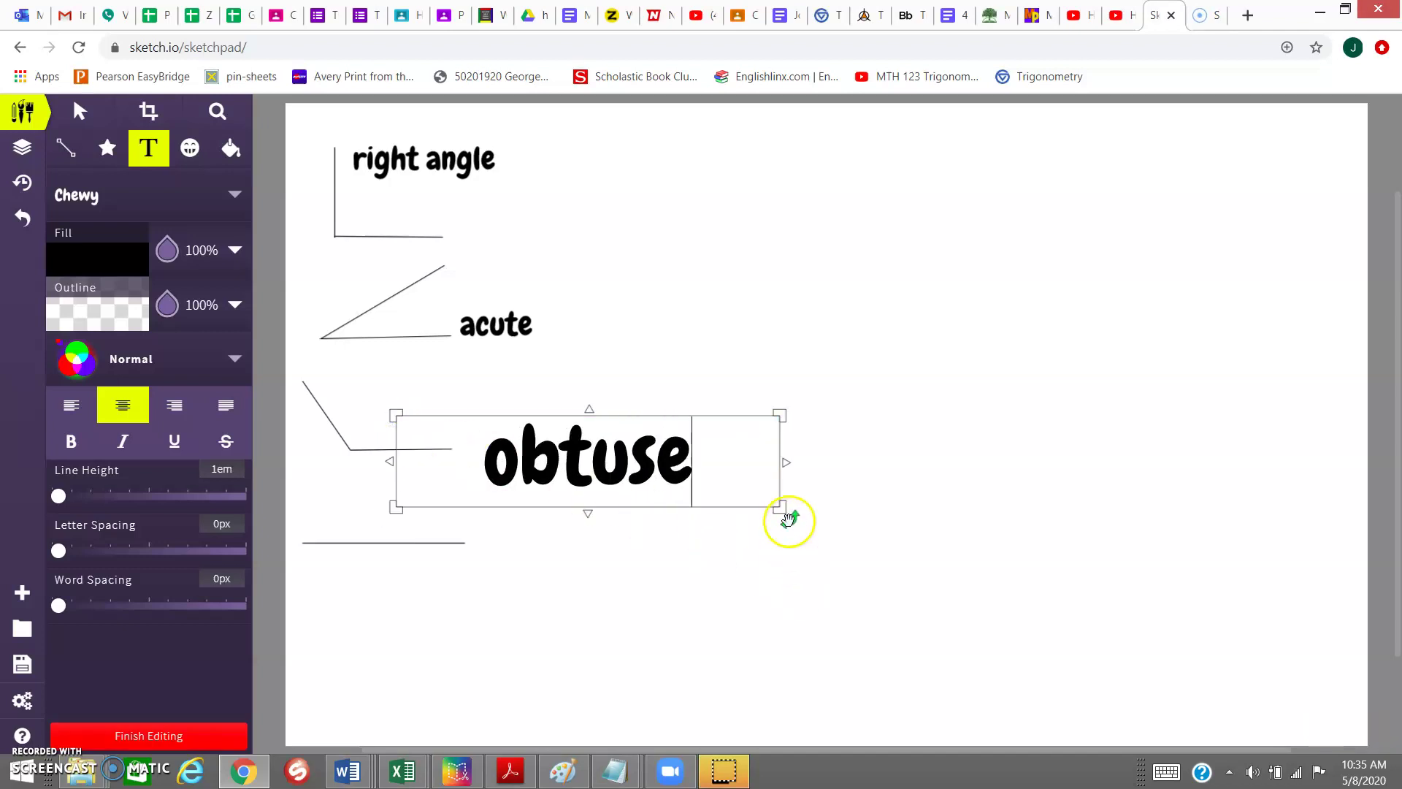
left_click_drag(780, 506, 545, 445)
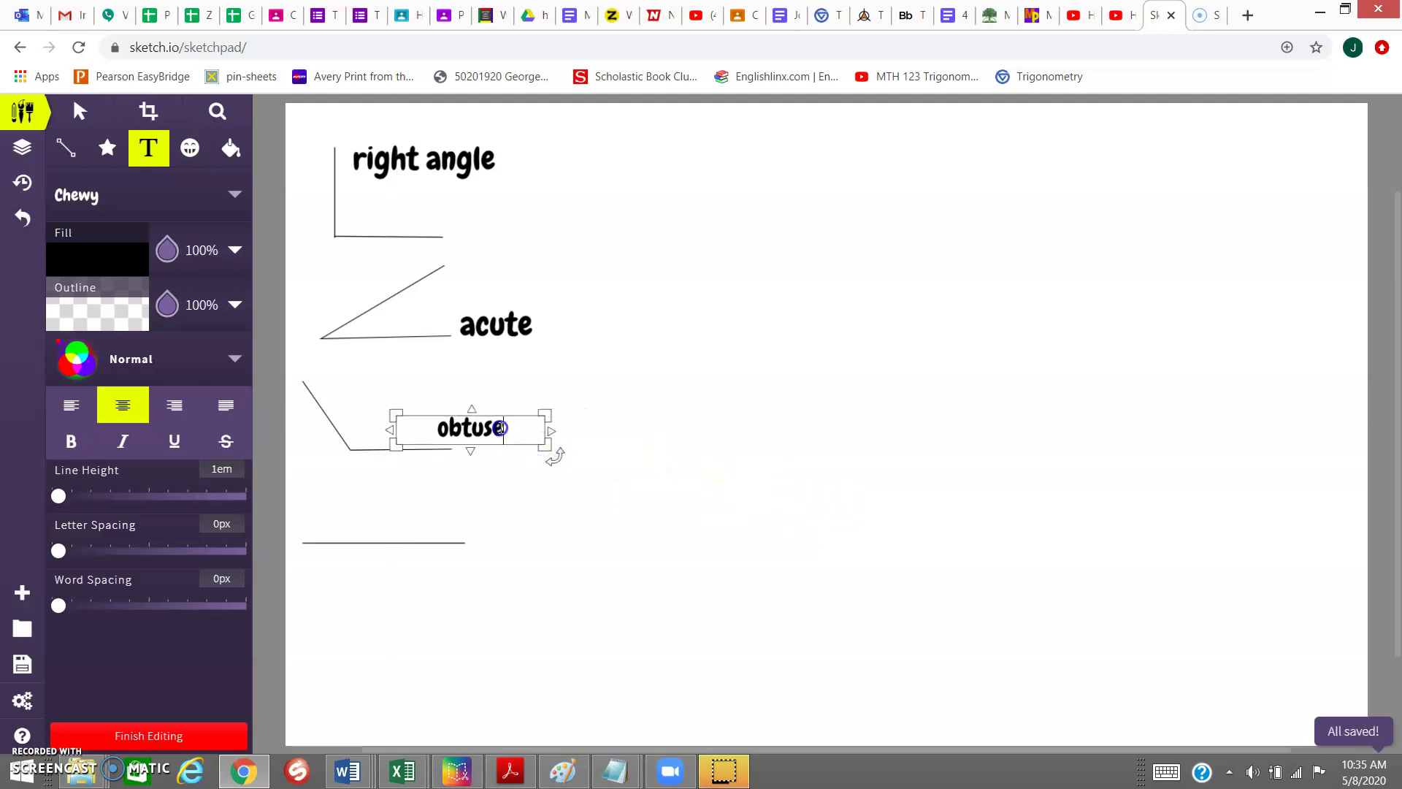
left_click_drag(483, 413, 466, 411)
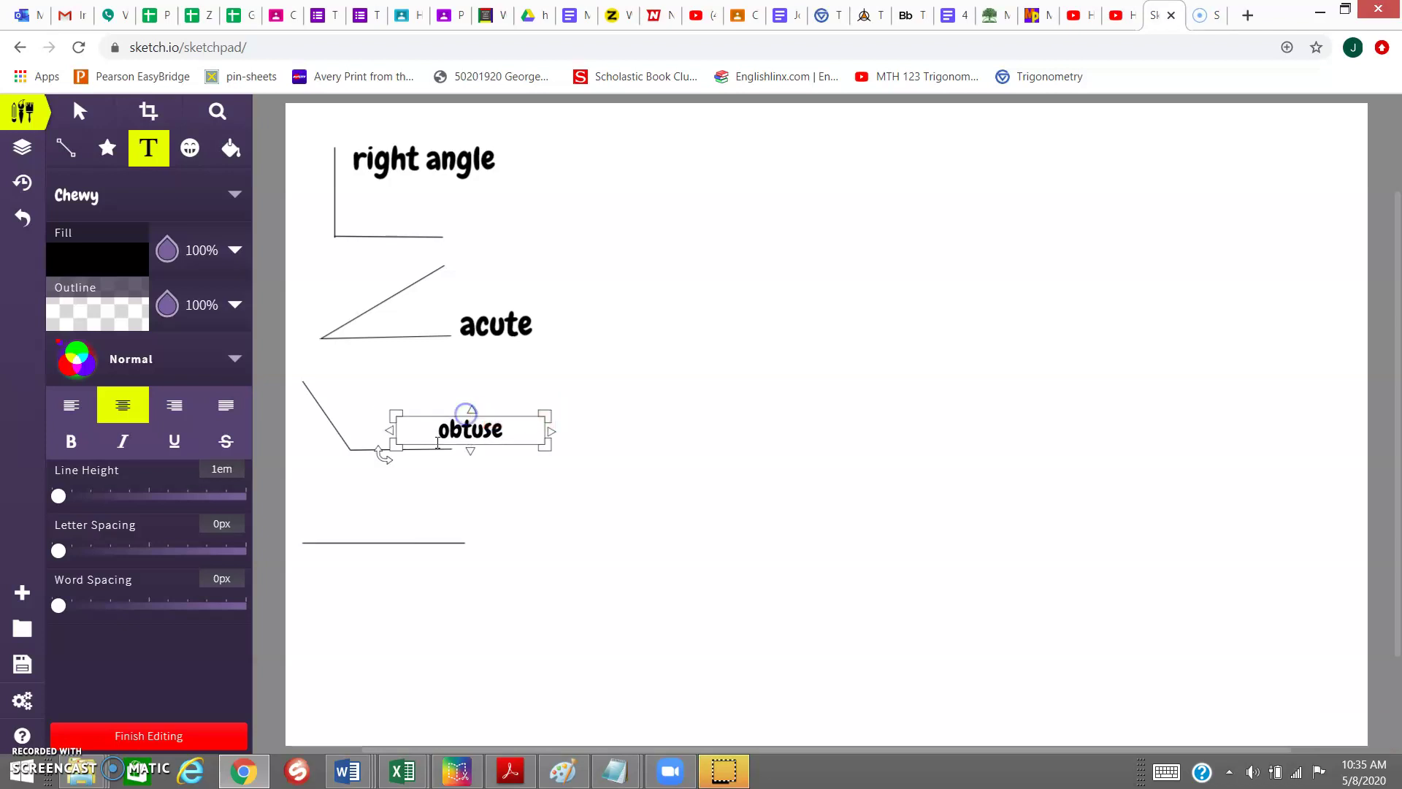
left_click(345, 511)
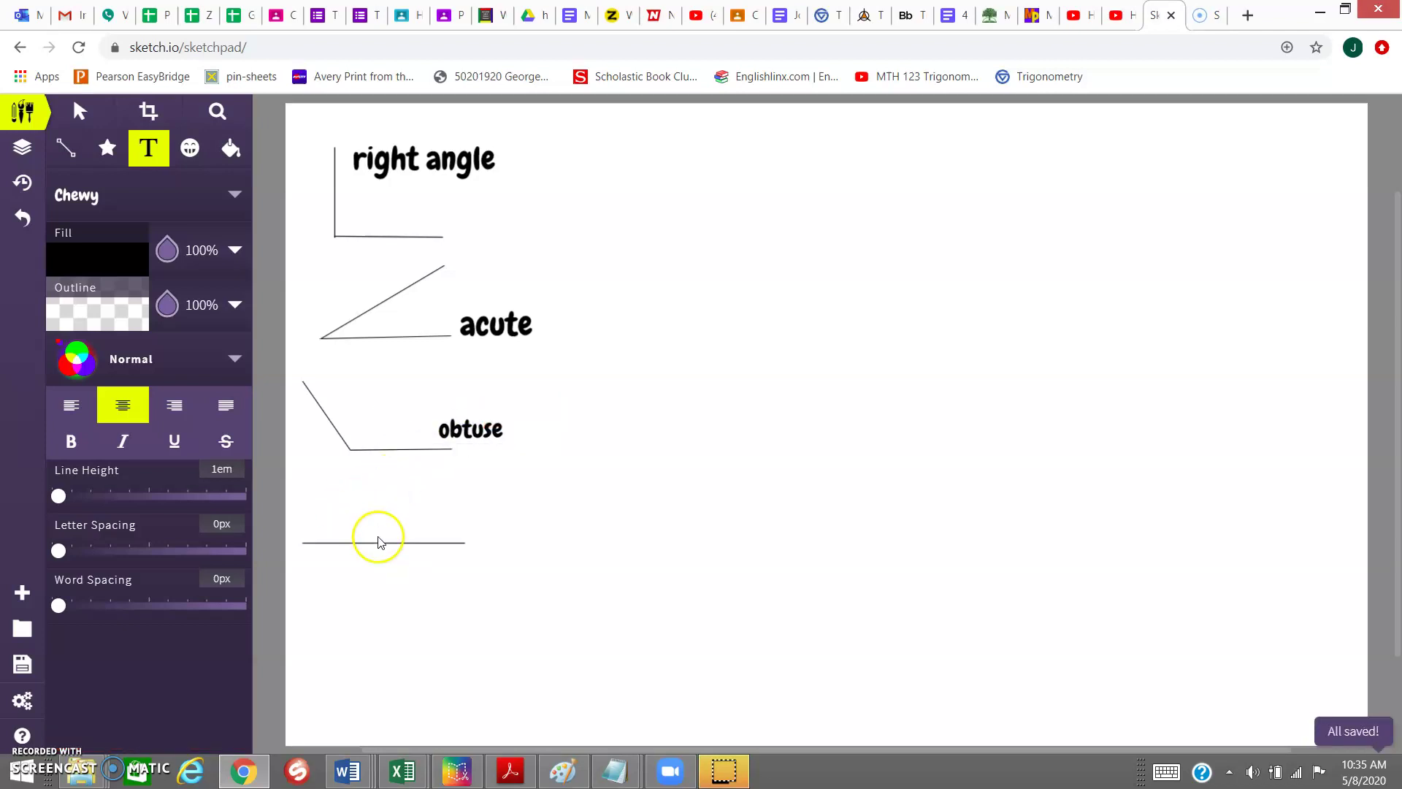
left_click(327, 504)
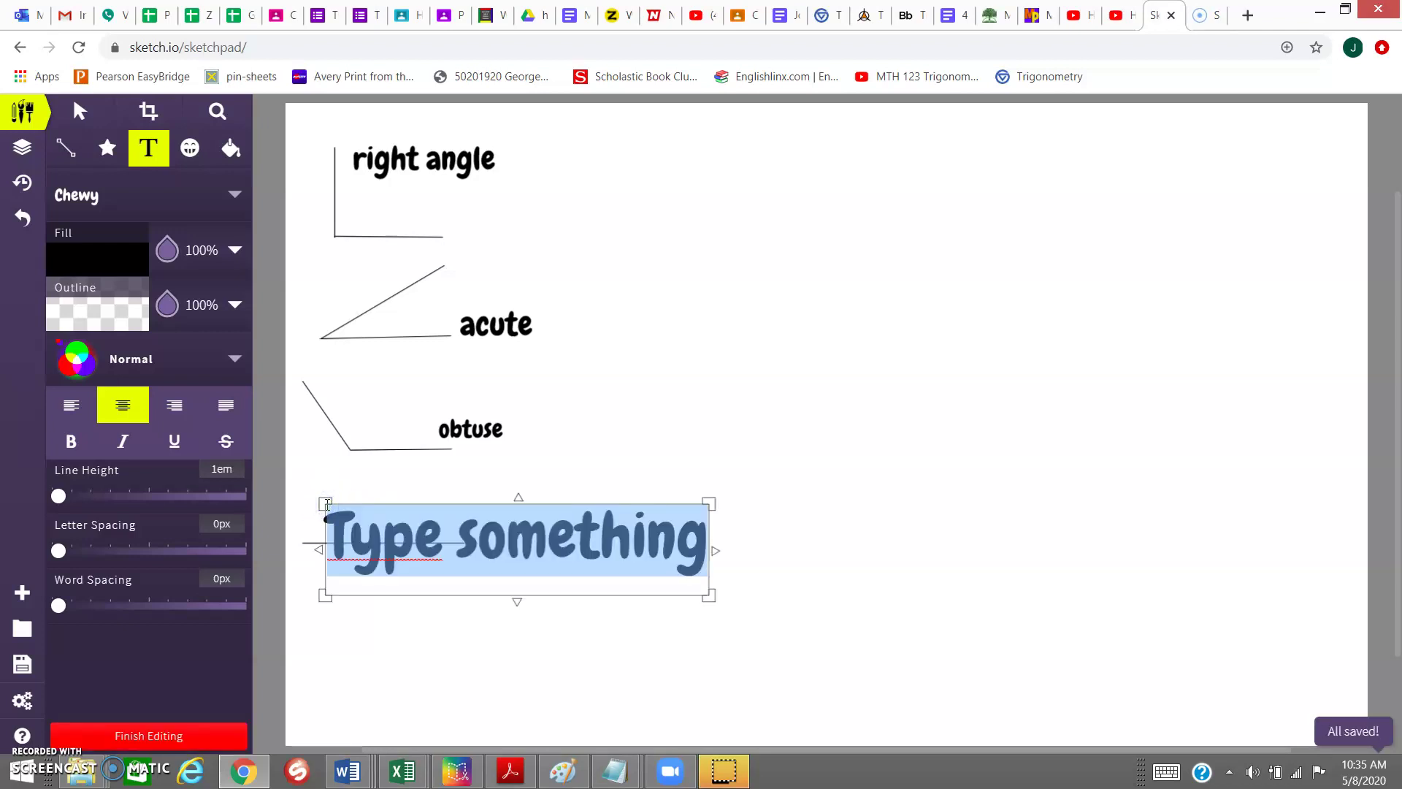
type("straight")
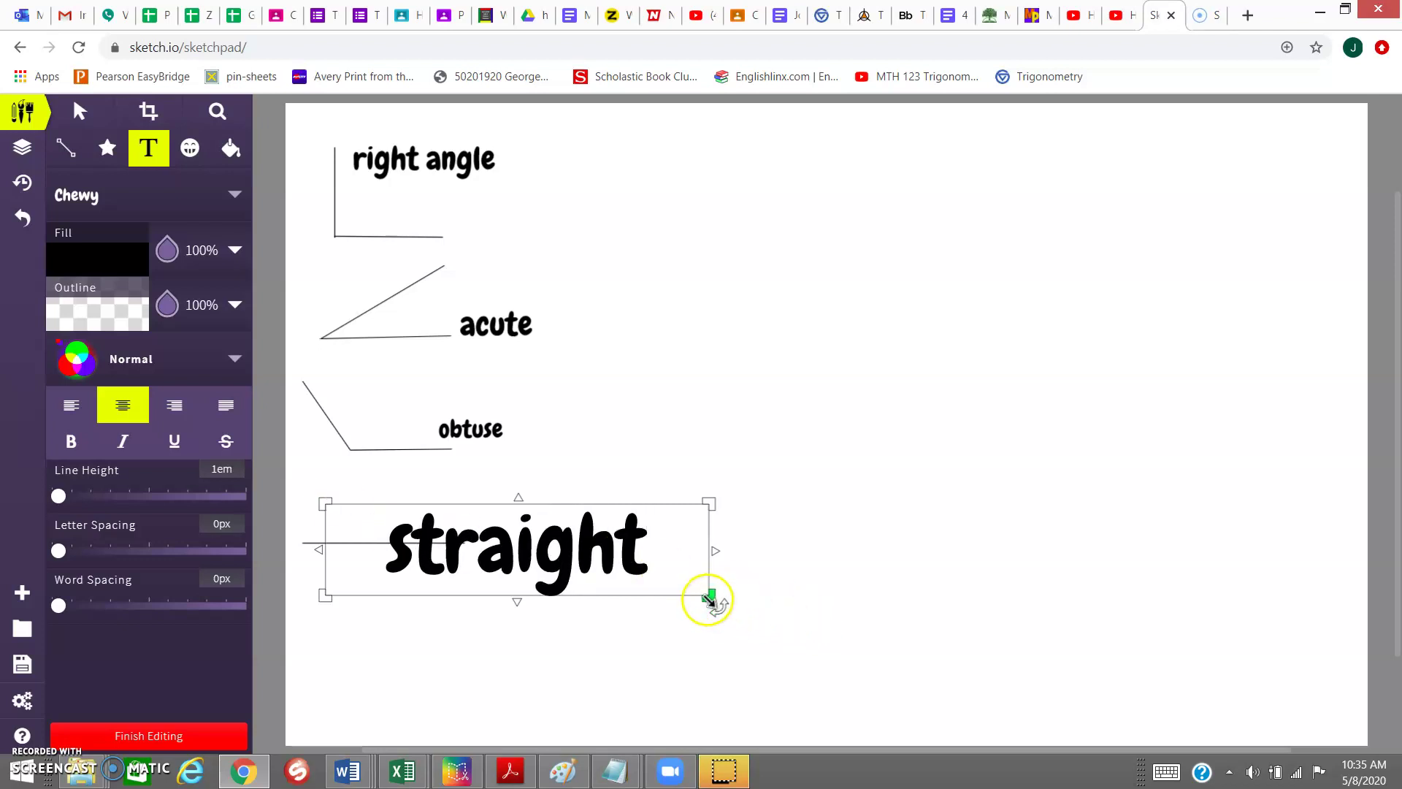
left_click_drag(709, 595, 460, 533)
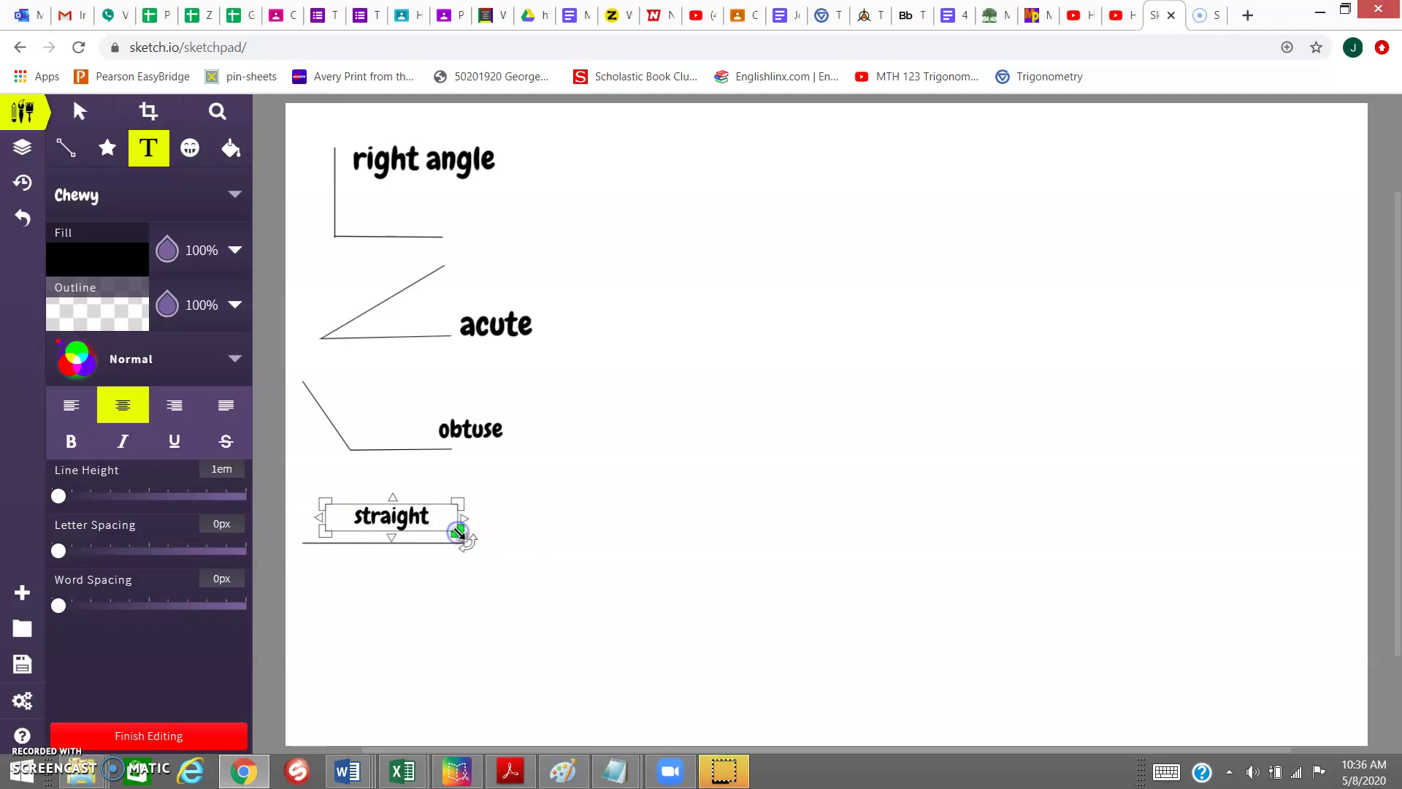
left_click(497, 606)
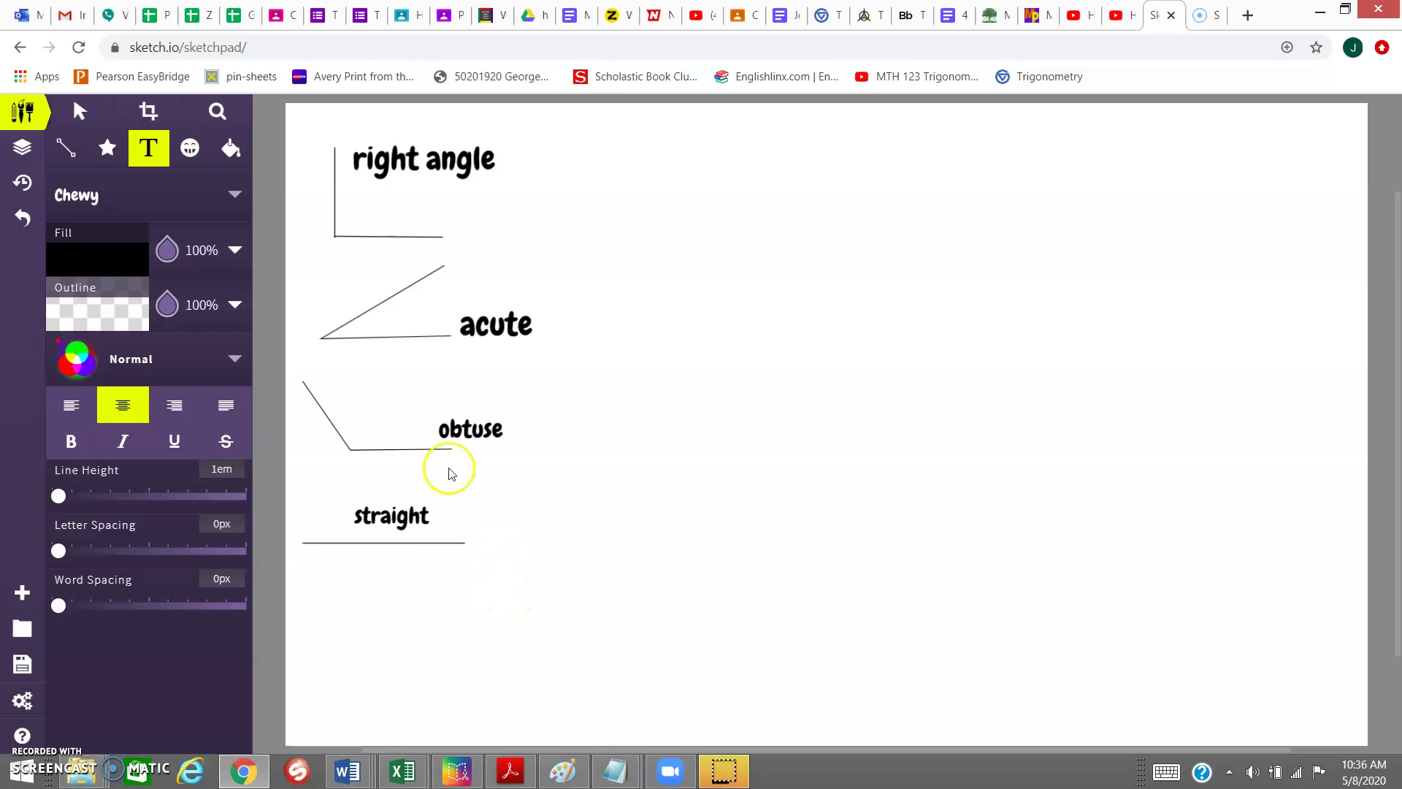
- Draw a roughly square four-sided outline to the right of the labelled angles
left_click(66, 152)
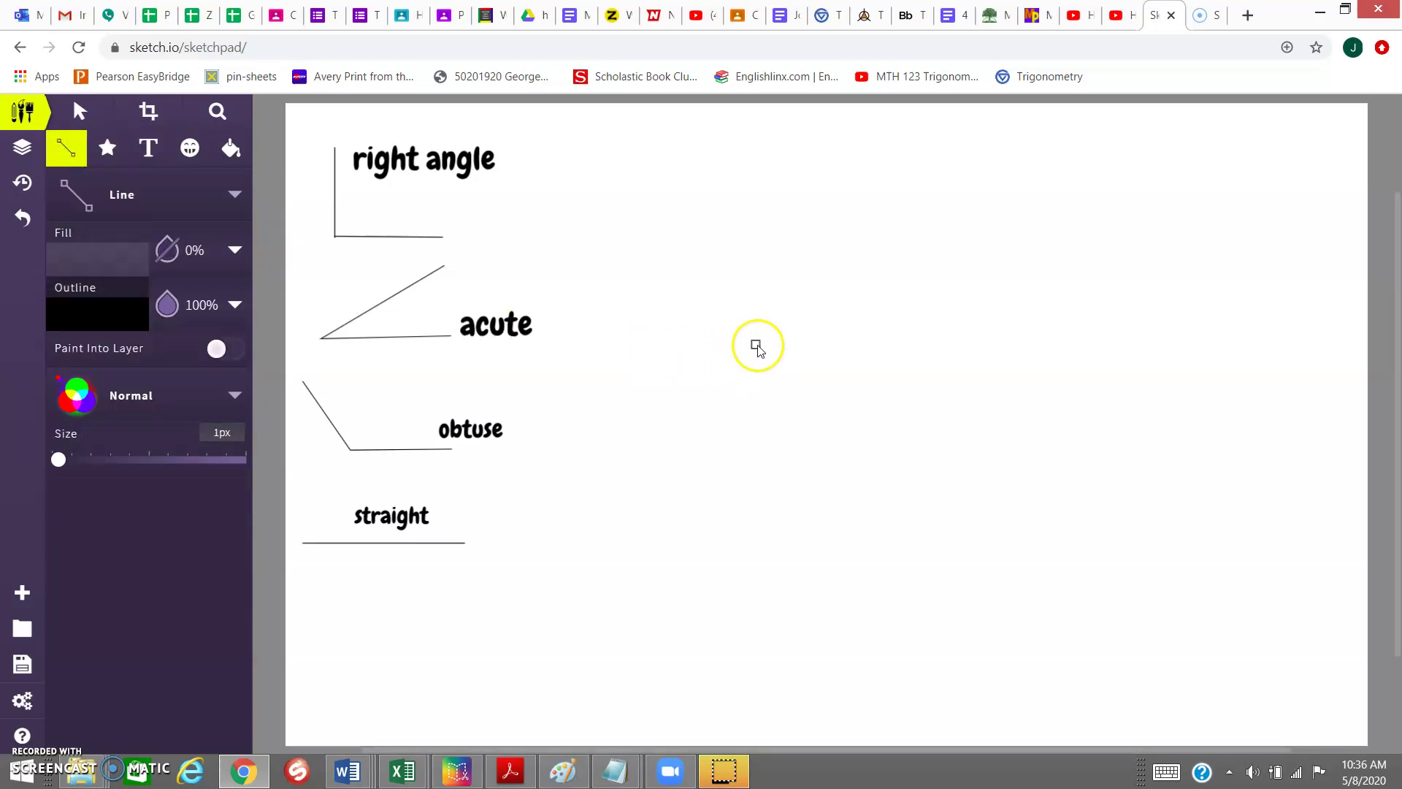
left_click(743, 329)
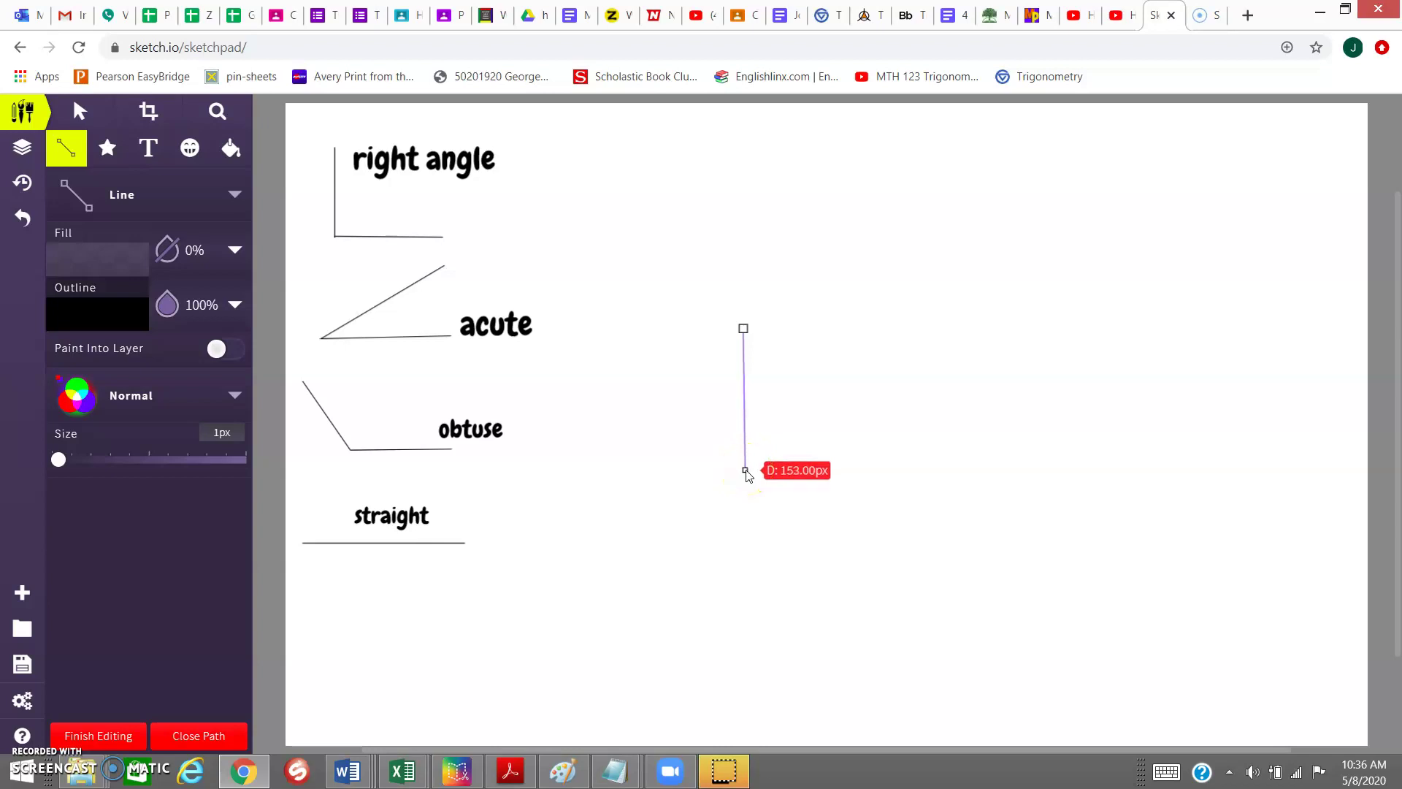
left_click(745, 471)
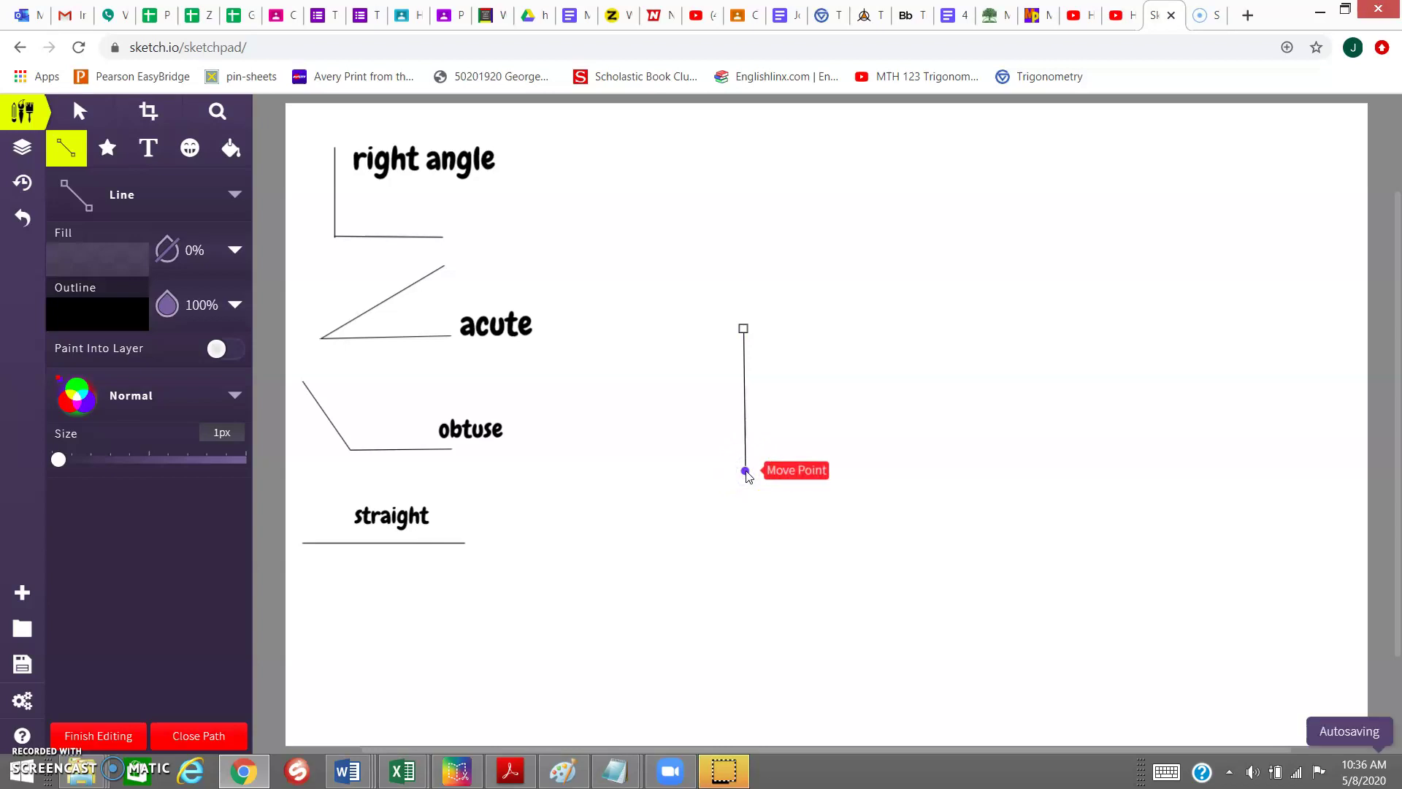
left_click_drag(747, 474, 748, 334)
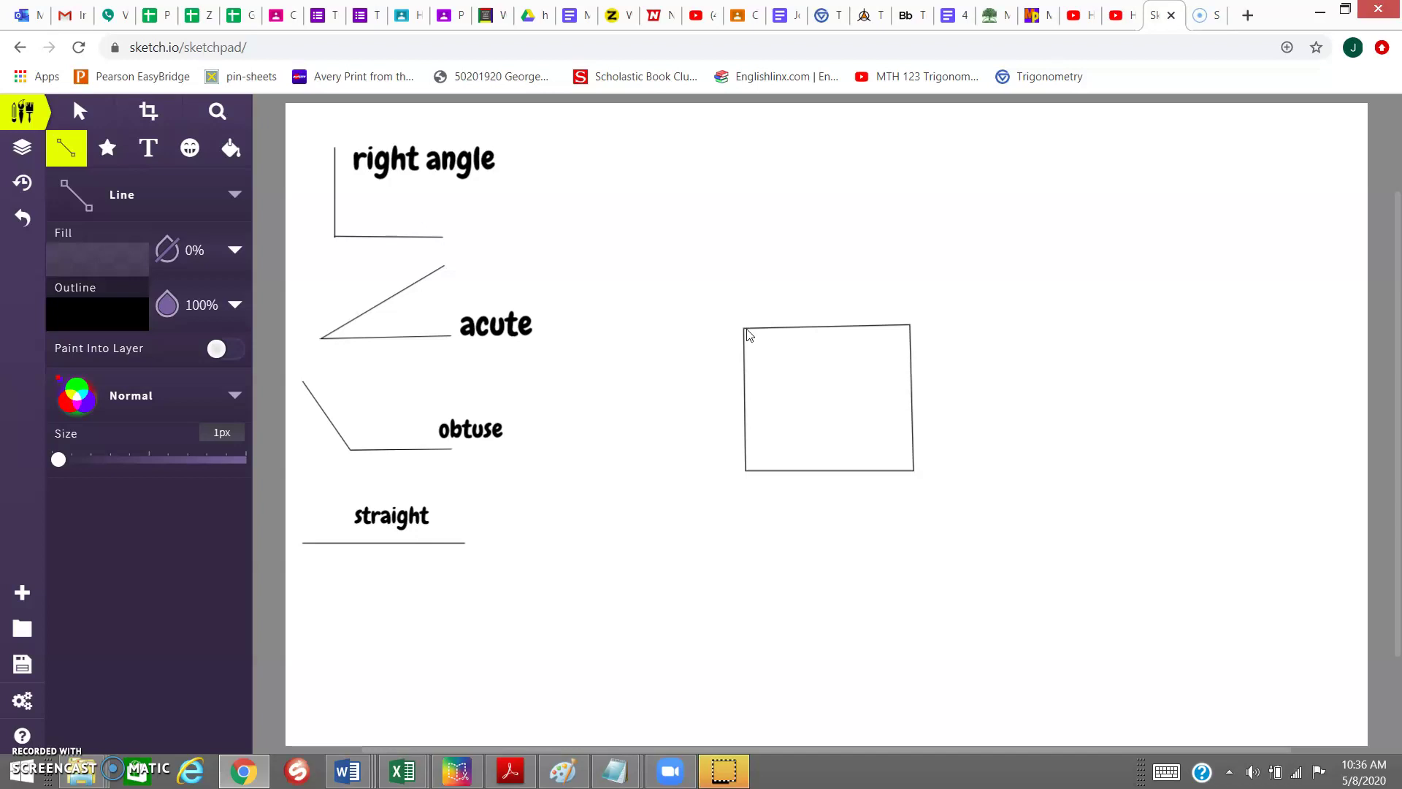
- Close the square and add a triangular roof peaking above its top edge
left_click(746, 329)
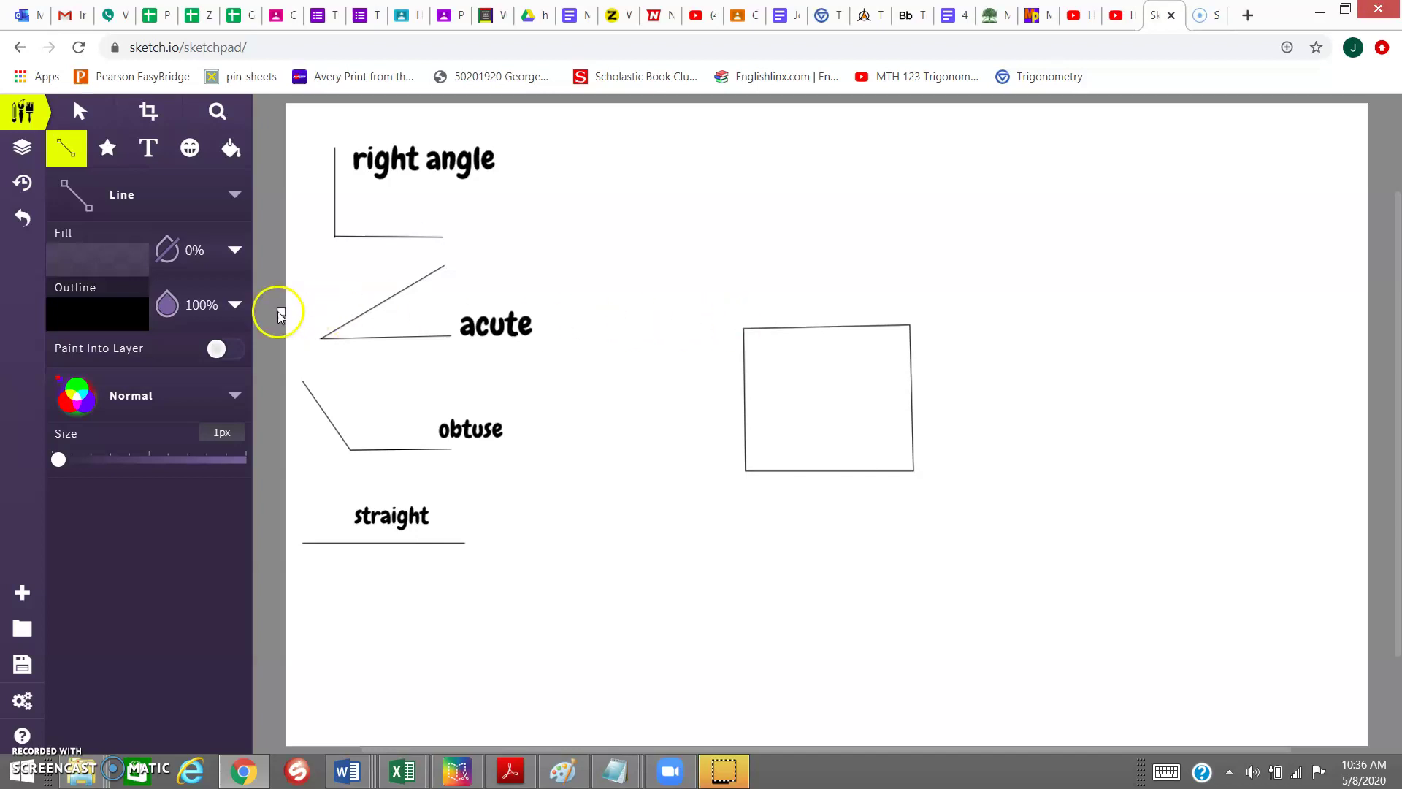
left_click(73, 196)
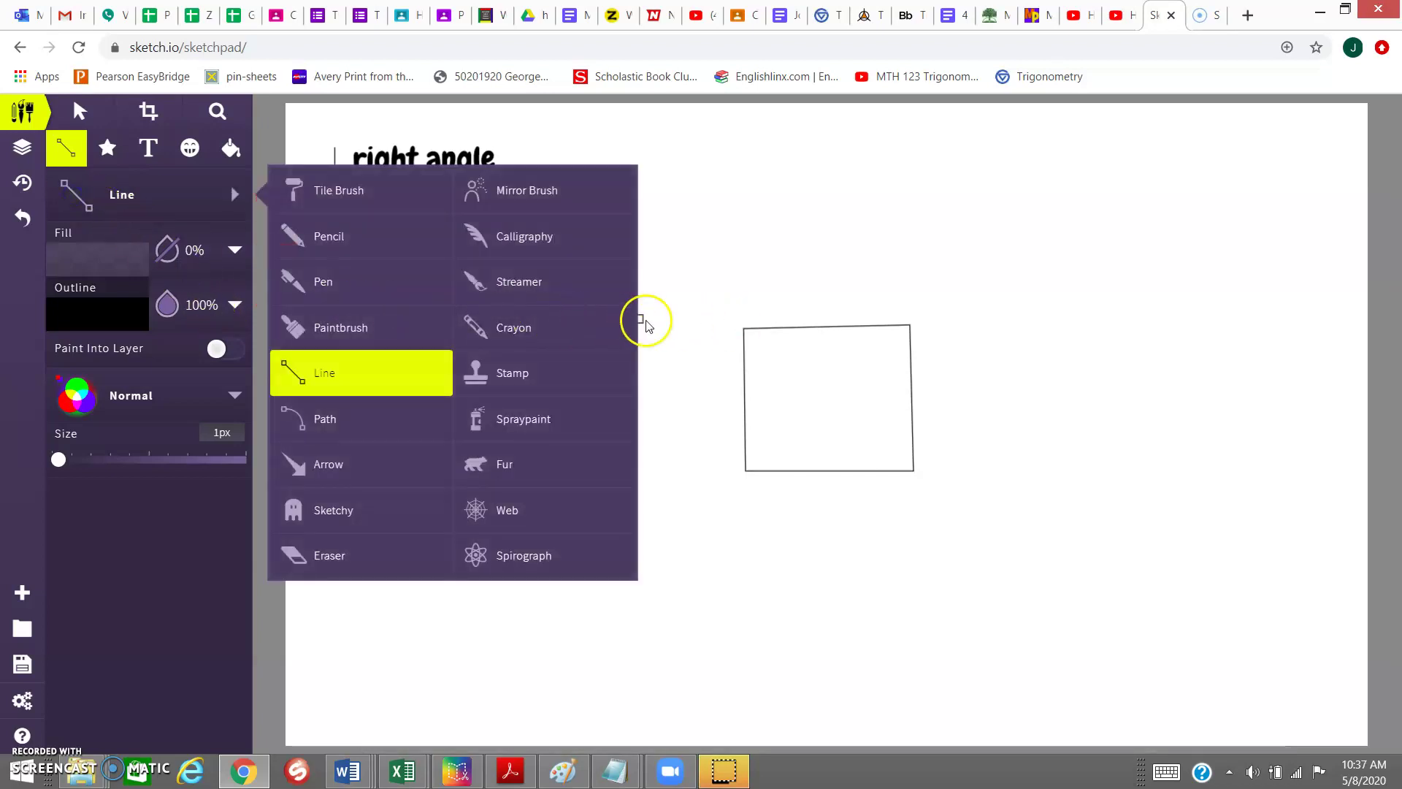
left_click(361, 371)
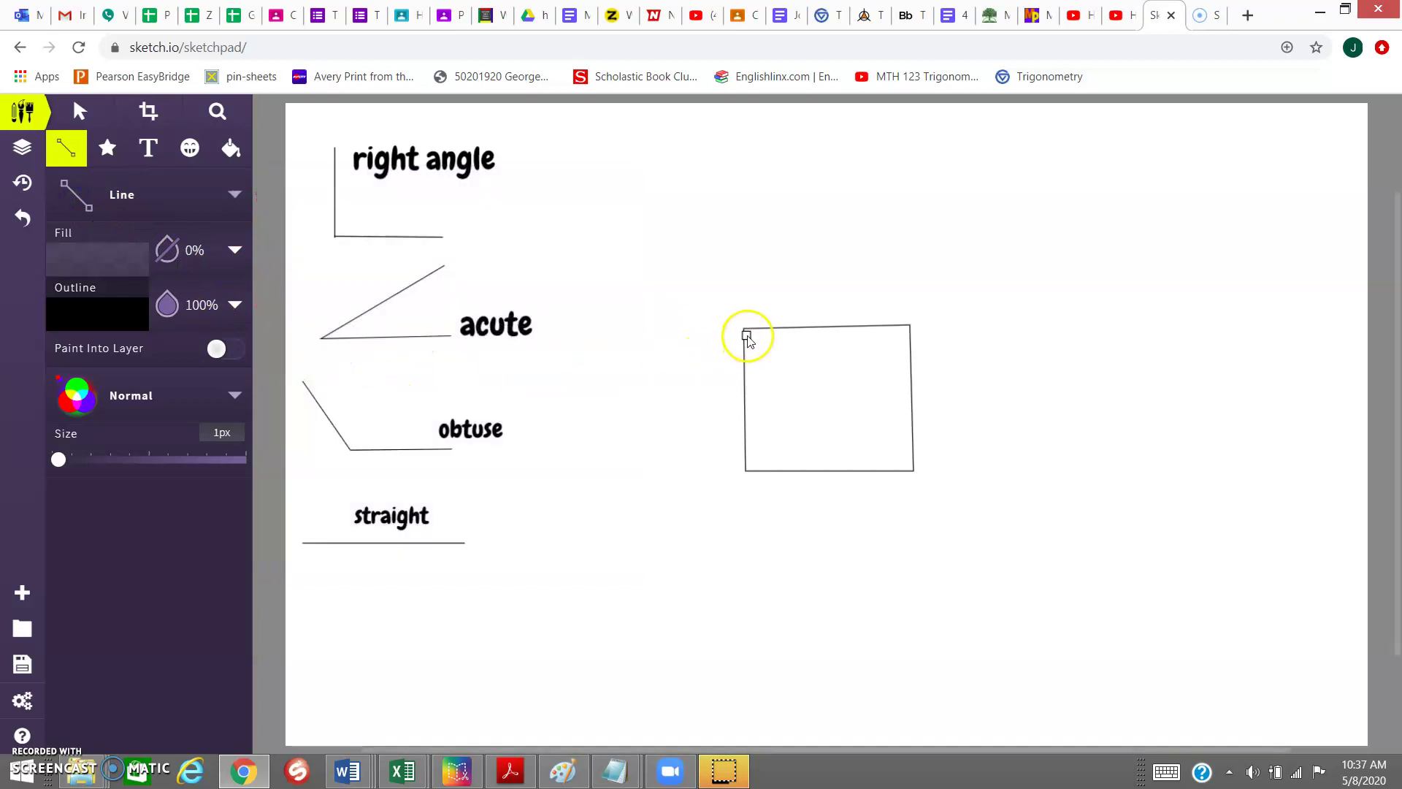
left_click(745, 329)
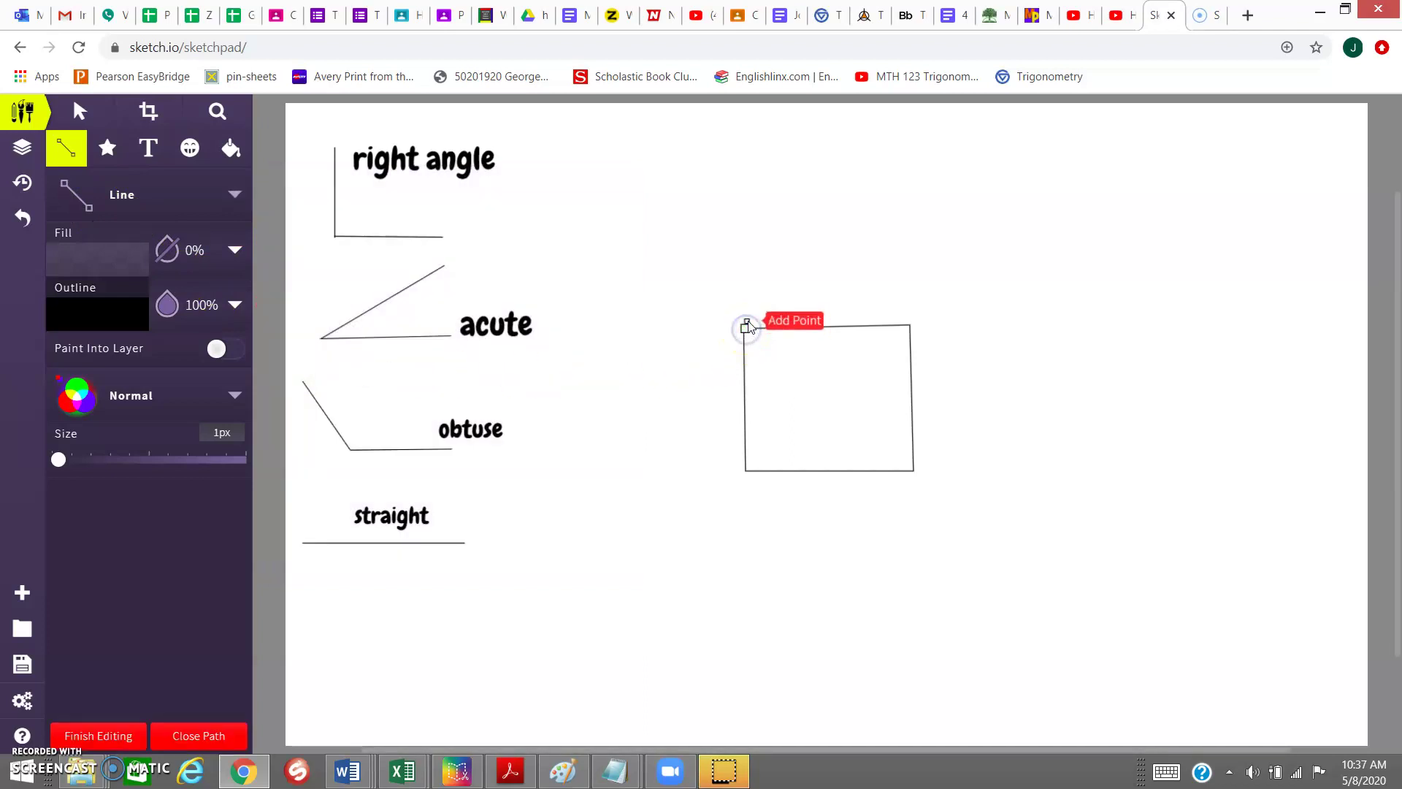
left_click(823, 230)
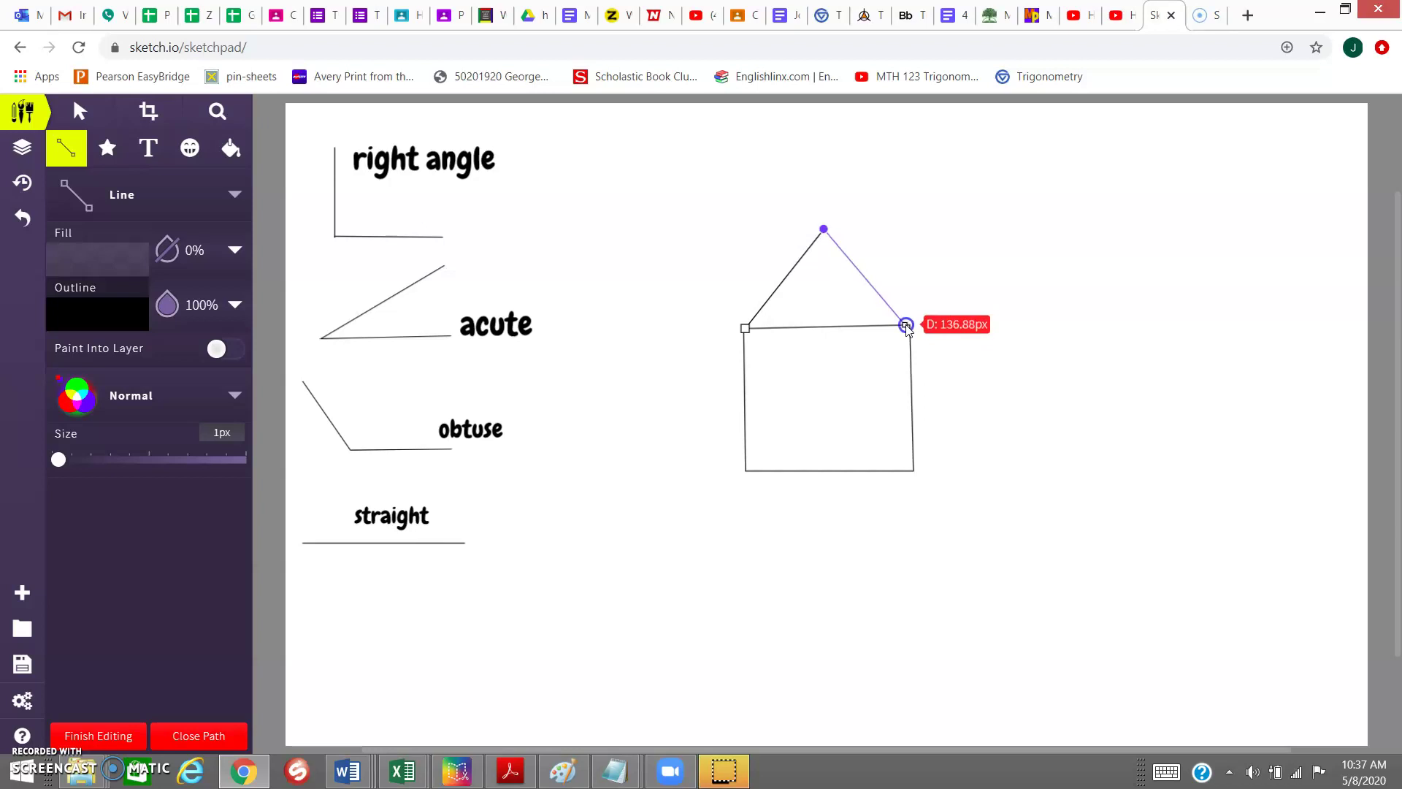
left_click(905, 325)
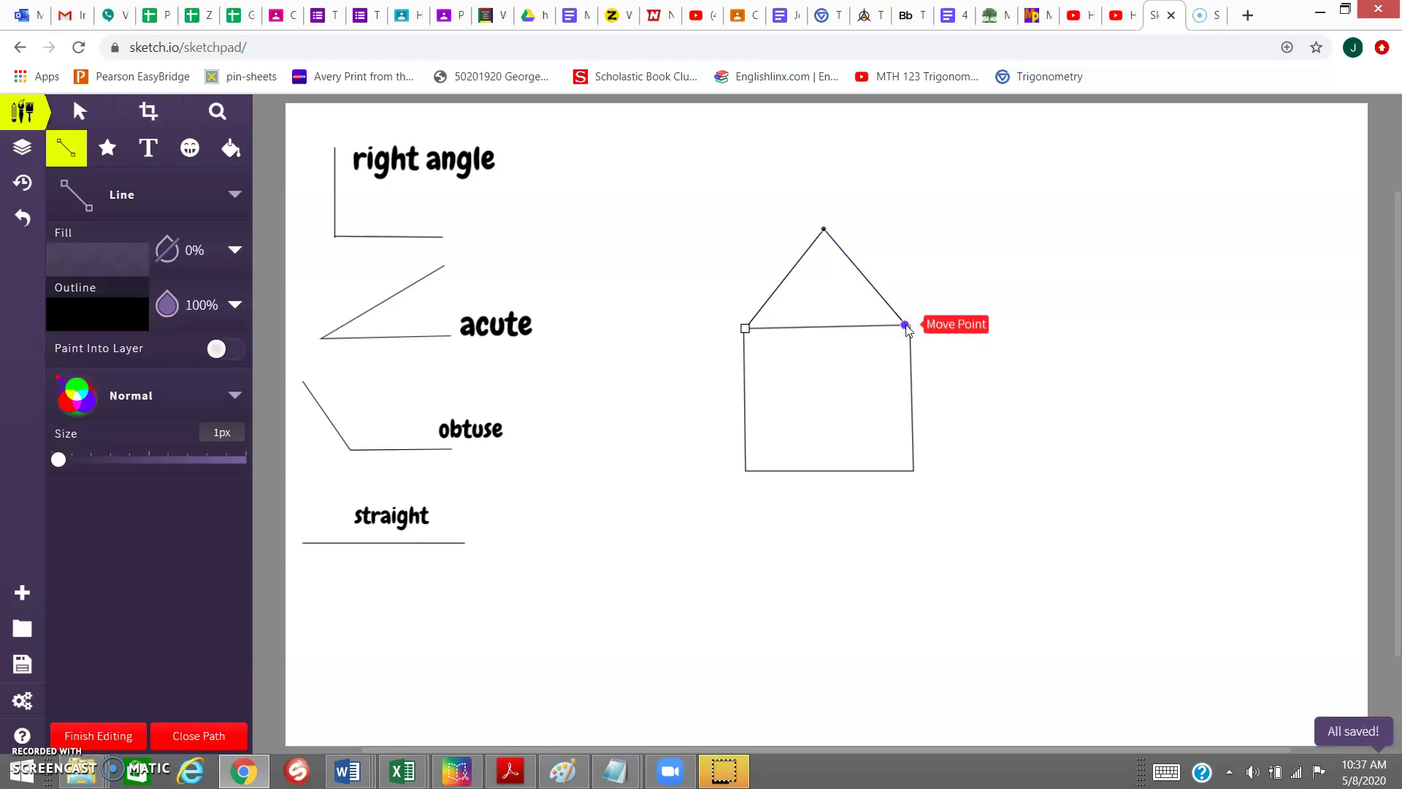
left_click(905, 327)
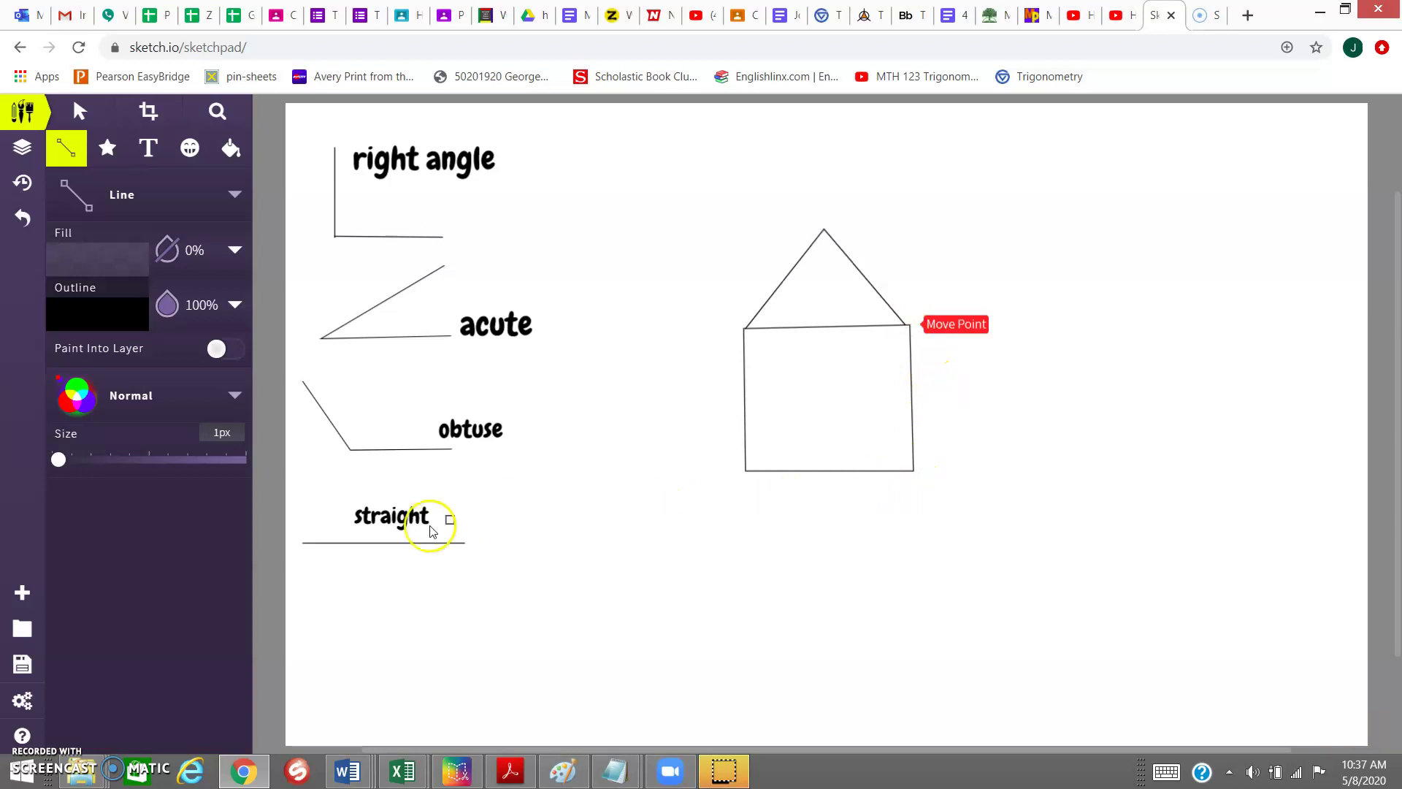
- Draw the side wall's bottom and far edges receding right from the house's bottom-right corner
left_click(914, 470)
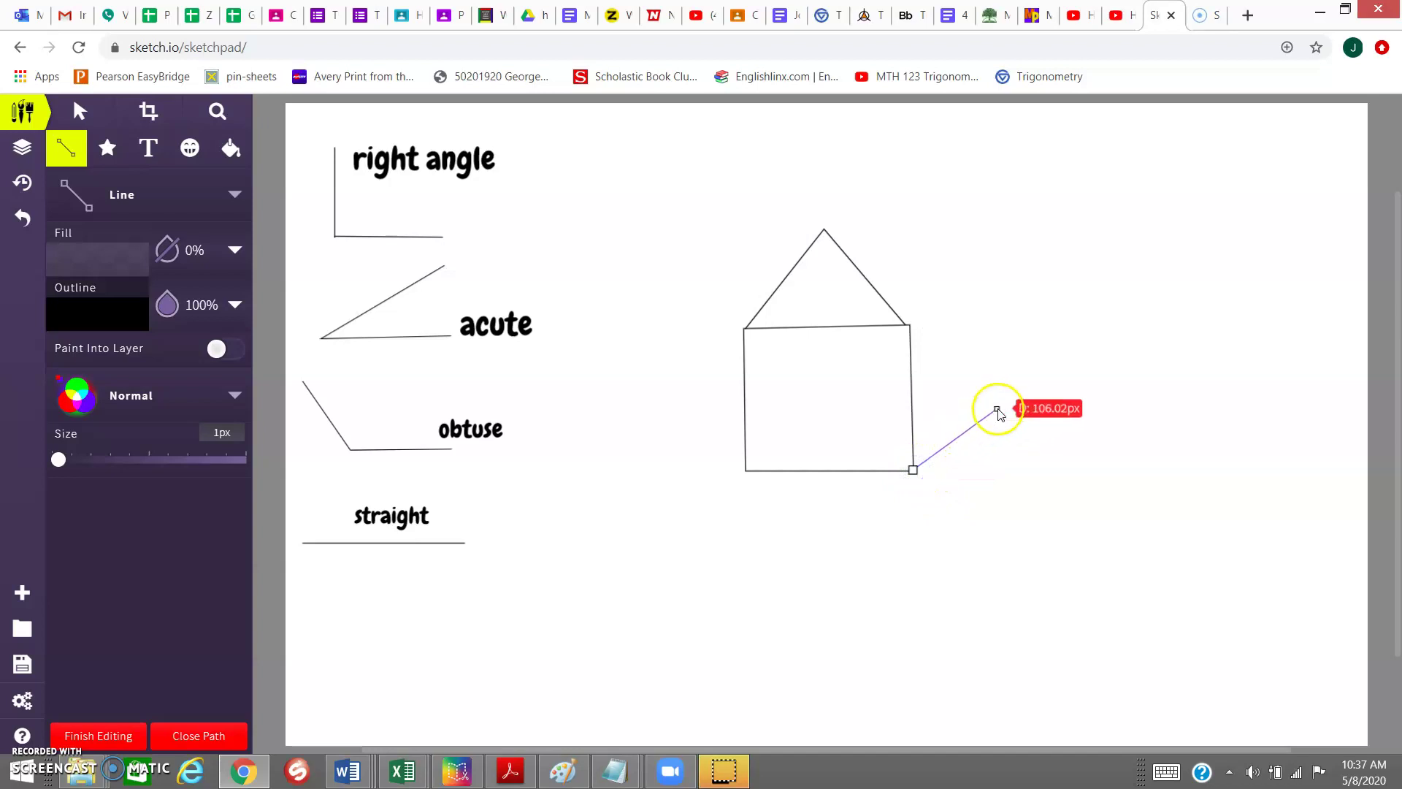
left_click(1040, 374)
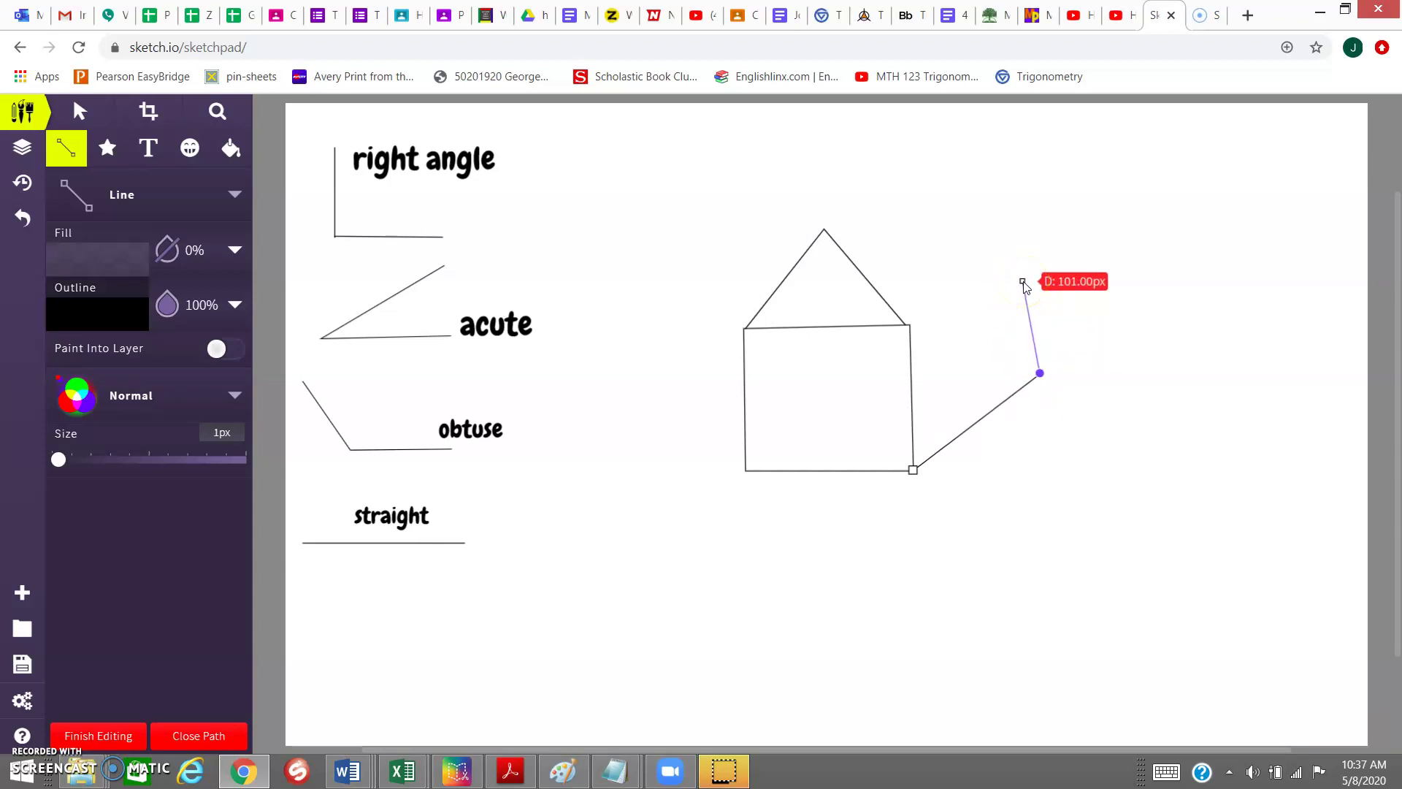
left_click(1024, 280)
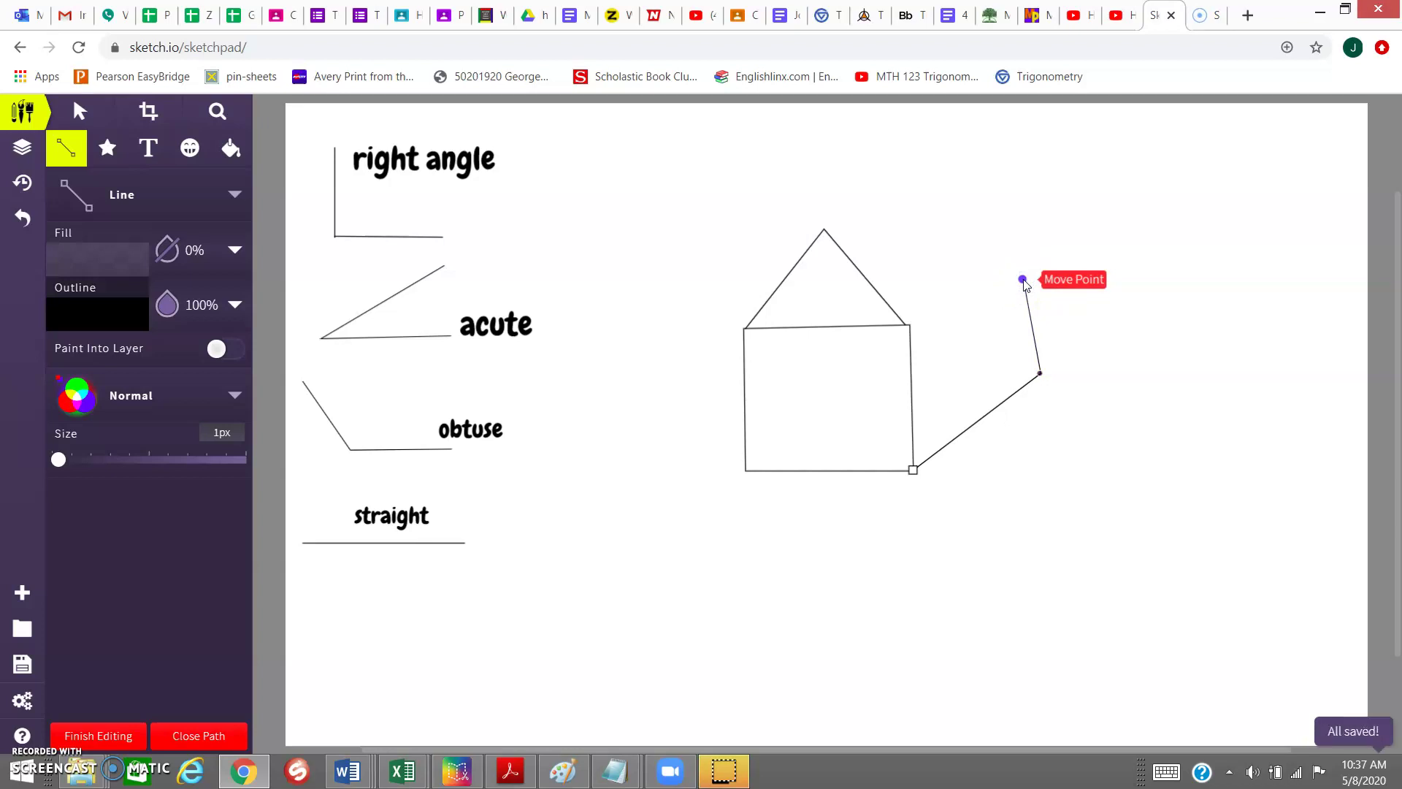
key("Return")
left_click_drag(1030, 306, 979, 387)
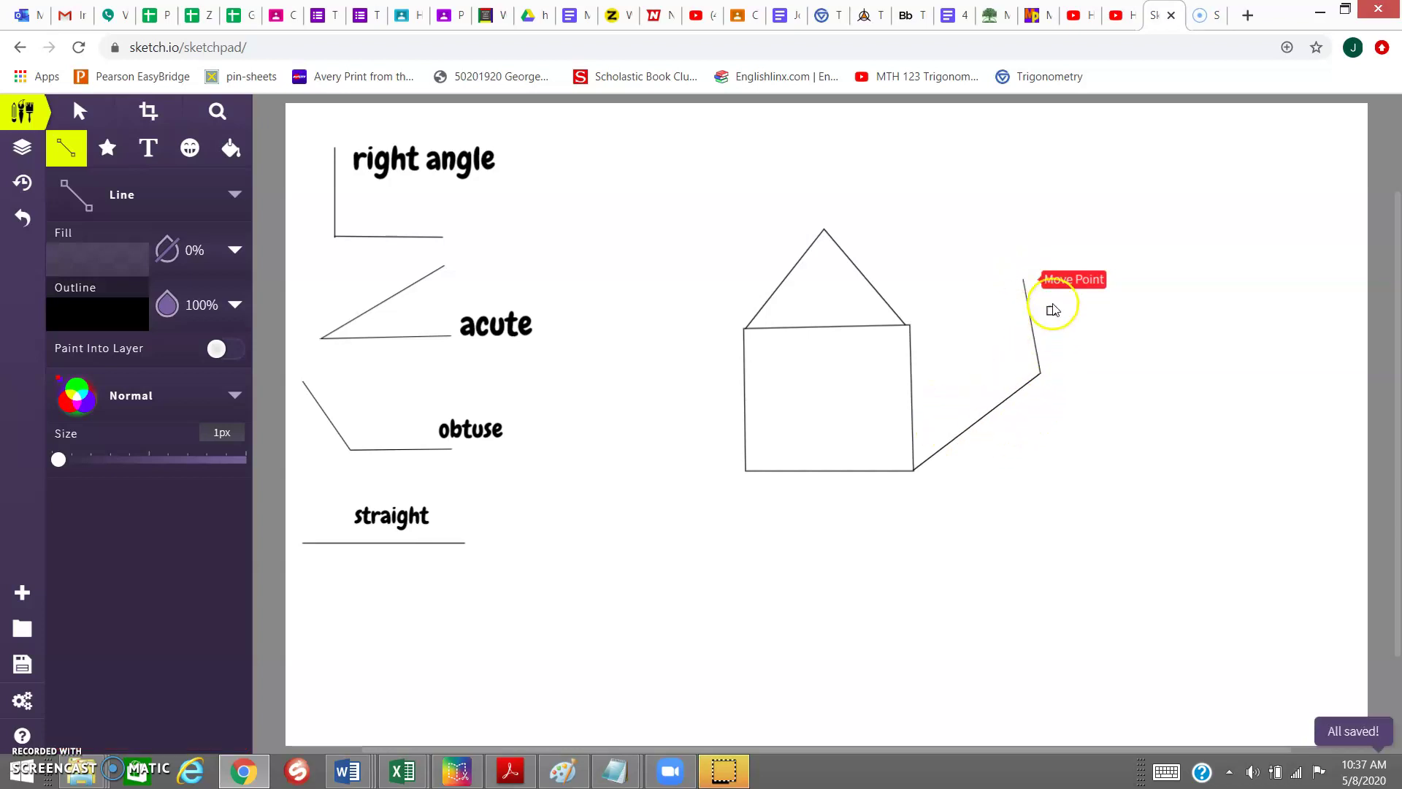
- Adjust the side wall's upper corner and draw its top edge from the front wall's top-right corner
left_click_drag(1038, 377, 1036, 369)
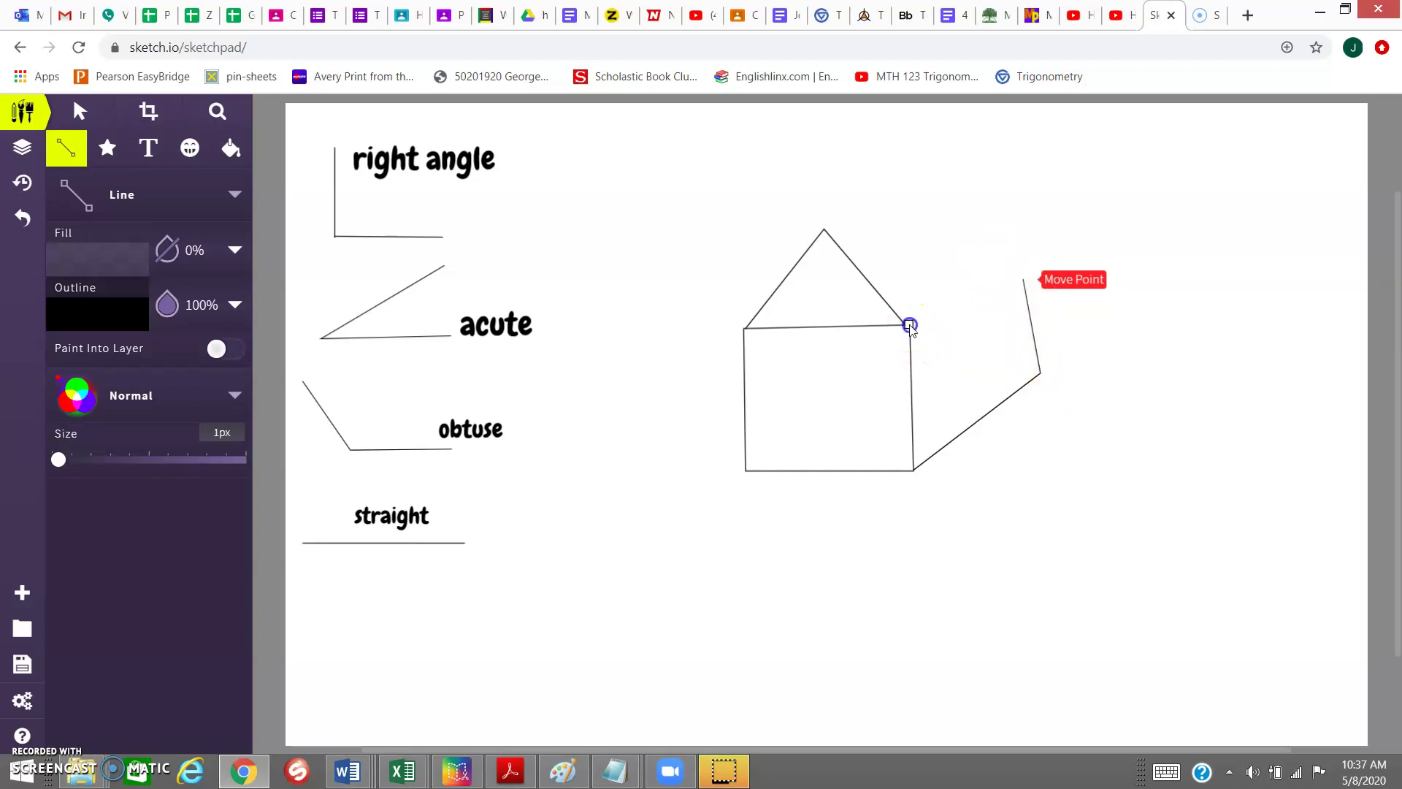
left_click_drag(910, 328, 1025, 281)
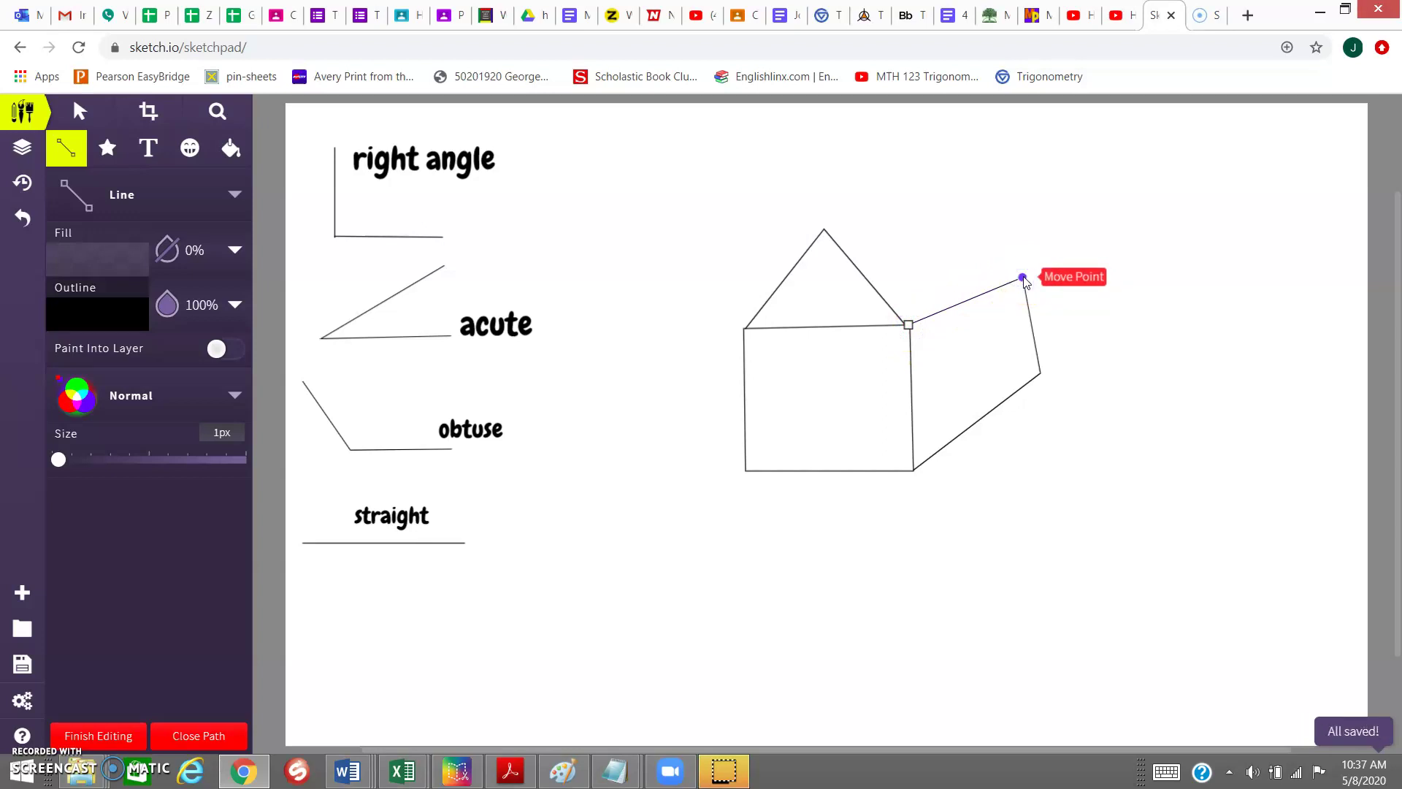
key("Escape")
left_click(1024, 278)
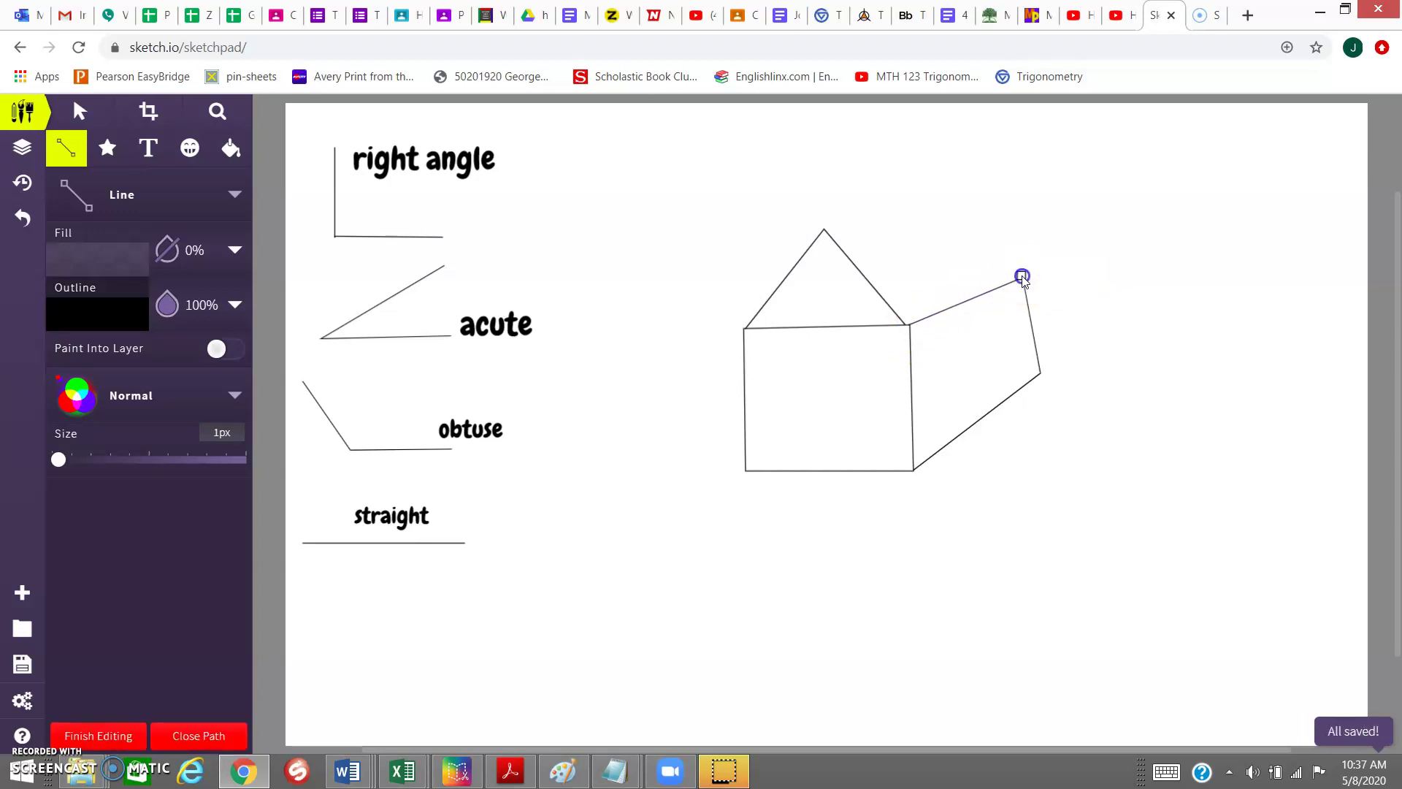
left_click_drag(969, 241, 961, 241)
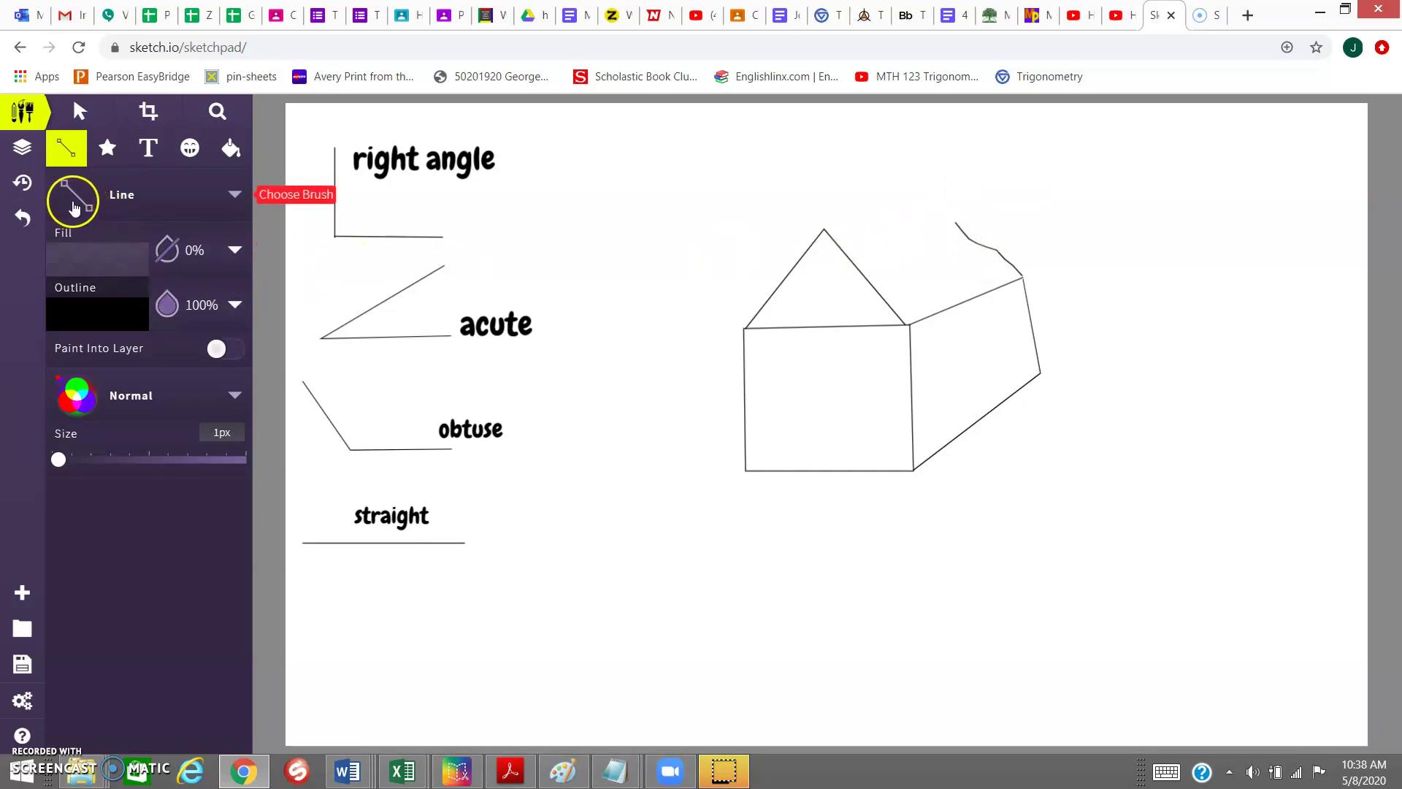
- Rub out the stray wavy stroke above the side wall with the Eraser, then restore the Line brush
left_click(102, 196)
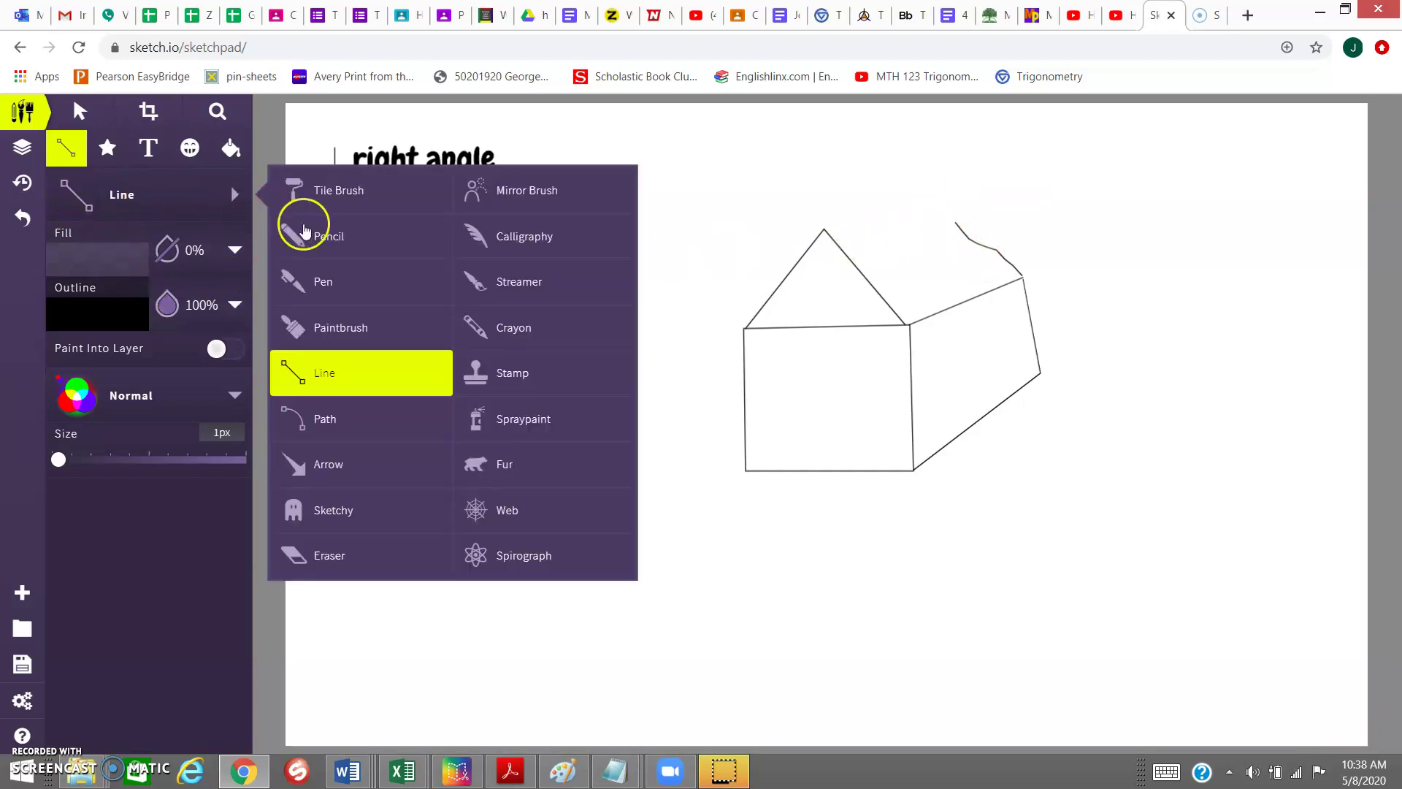
left_click(304, 561)
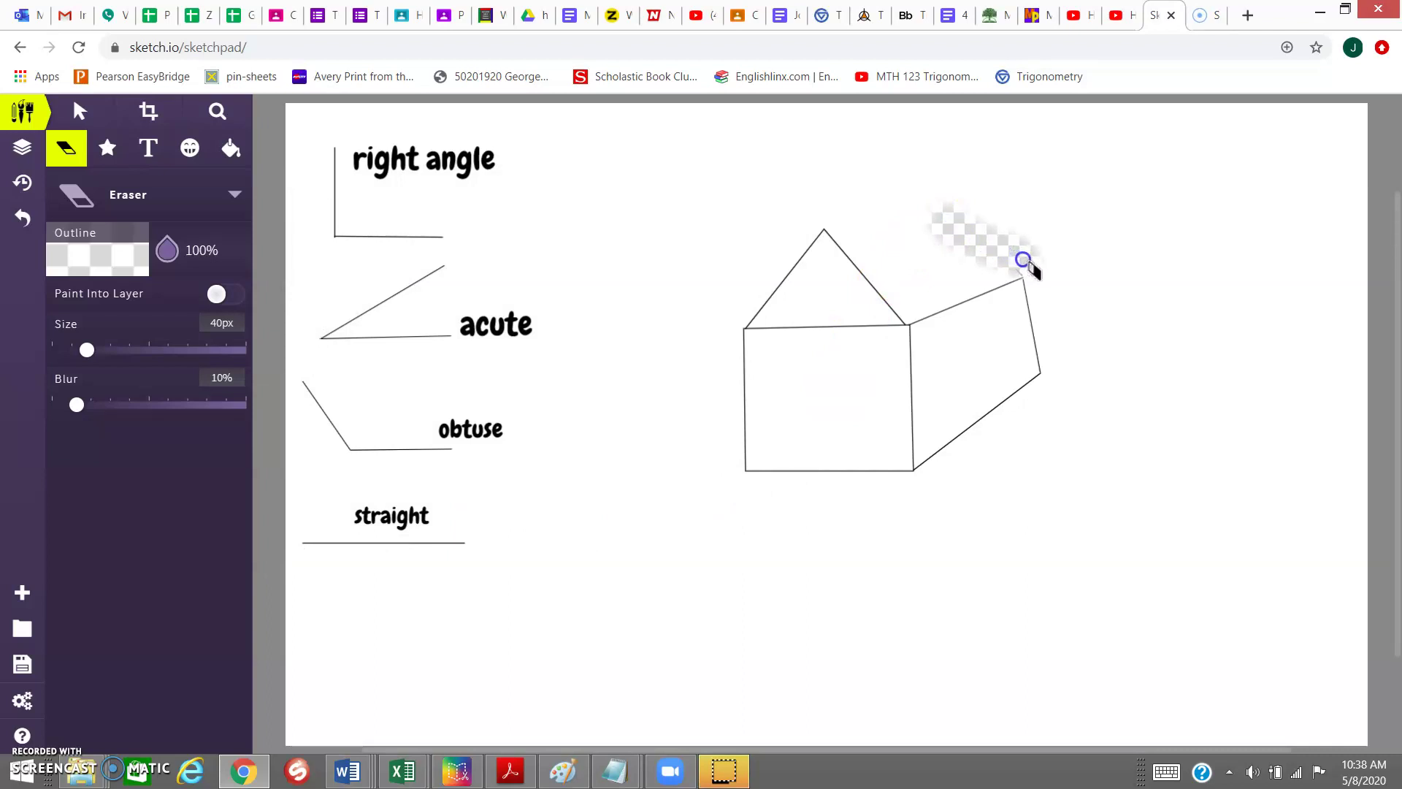
left_click(194, 202)
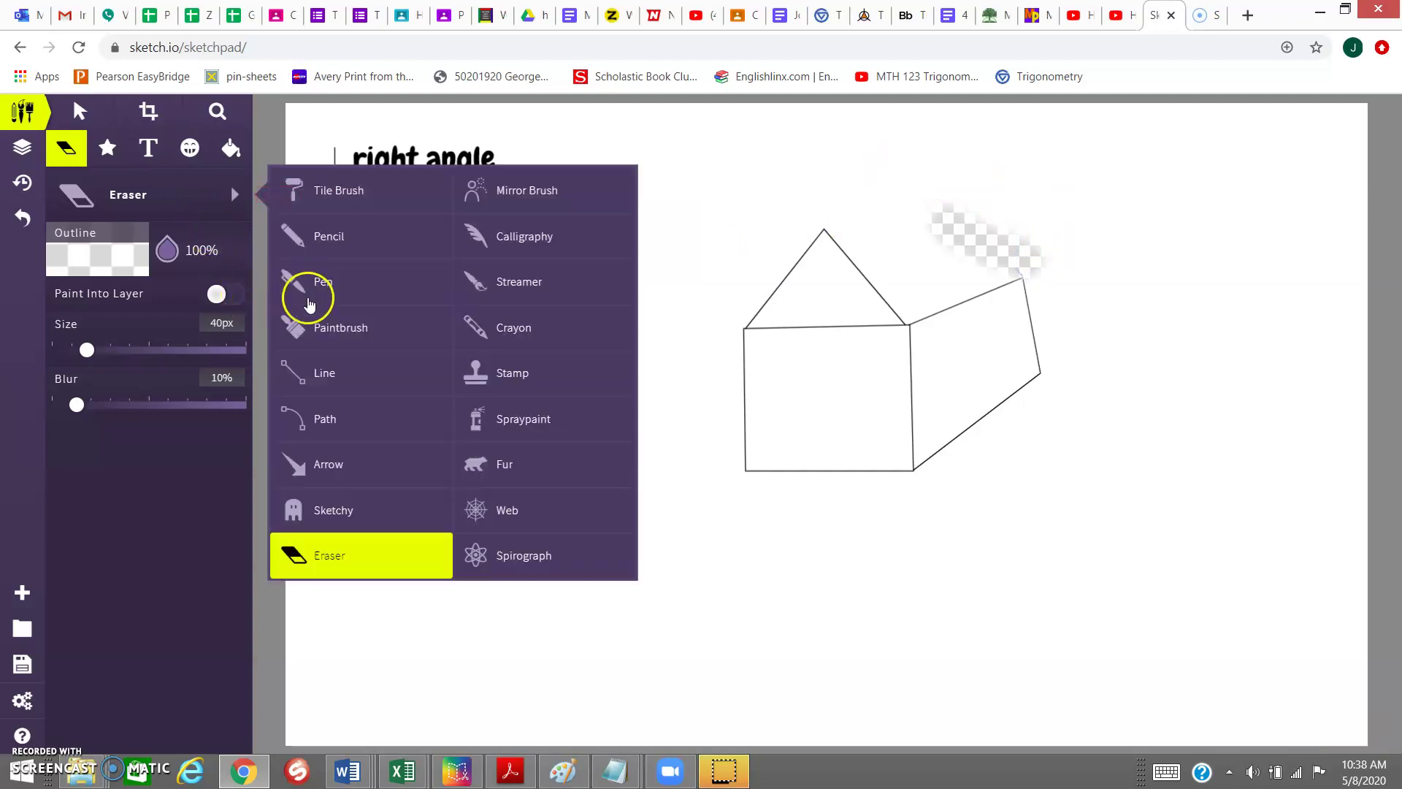
left_click(331, 376)
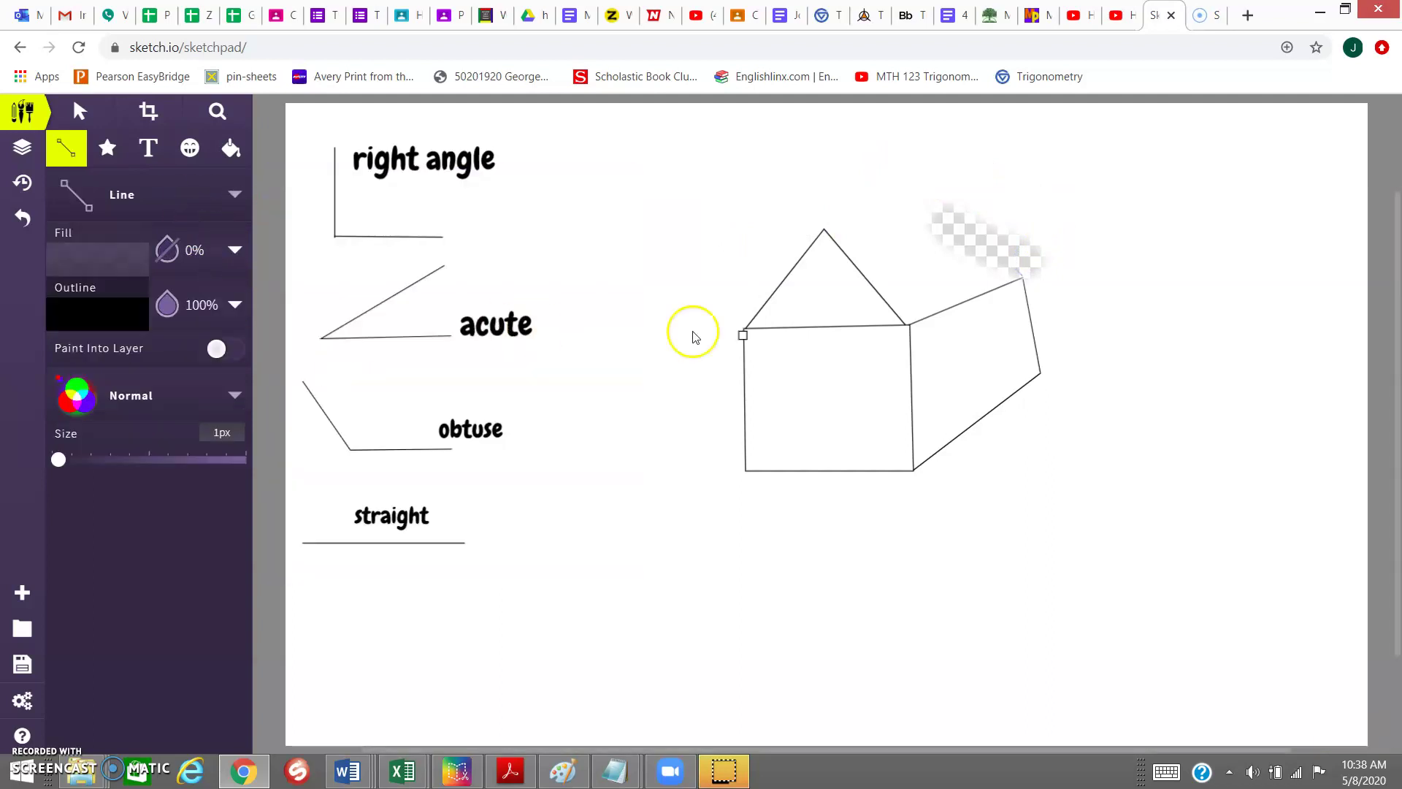
- Draw the side roof from the side wall's top corner up to a ridge point joined to the front peak
left_click(1022, 277)
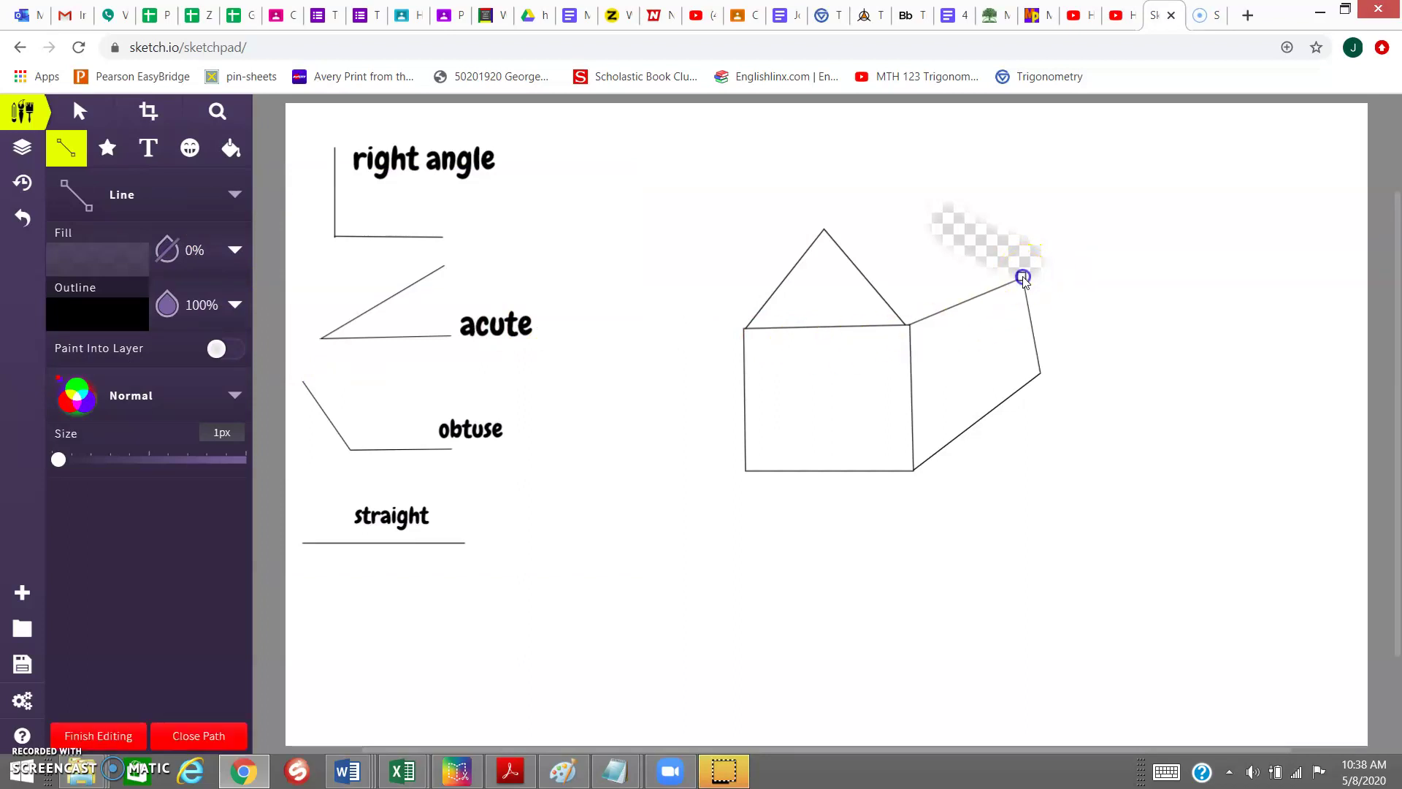
left_click(935, 196)
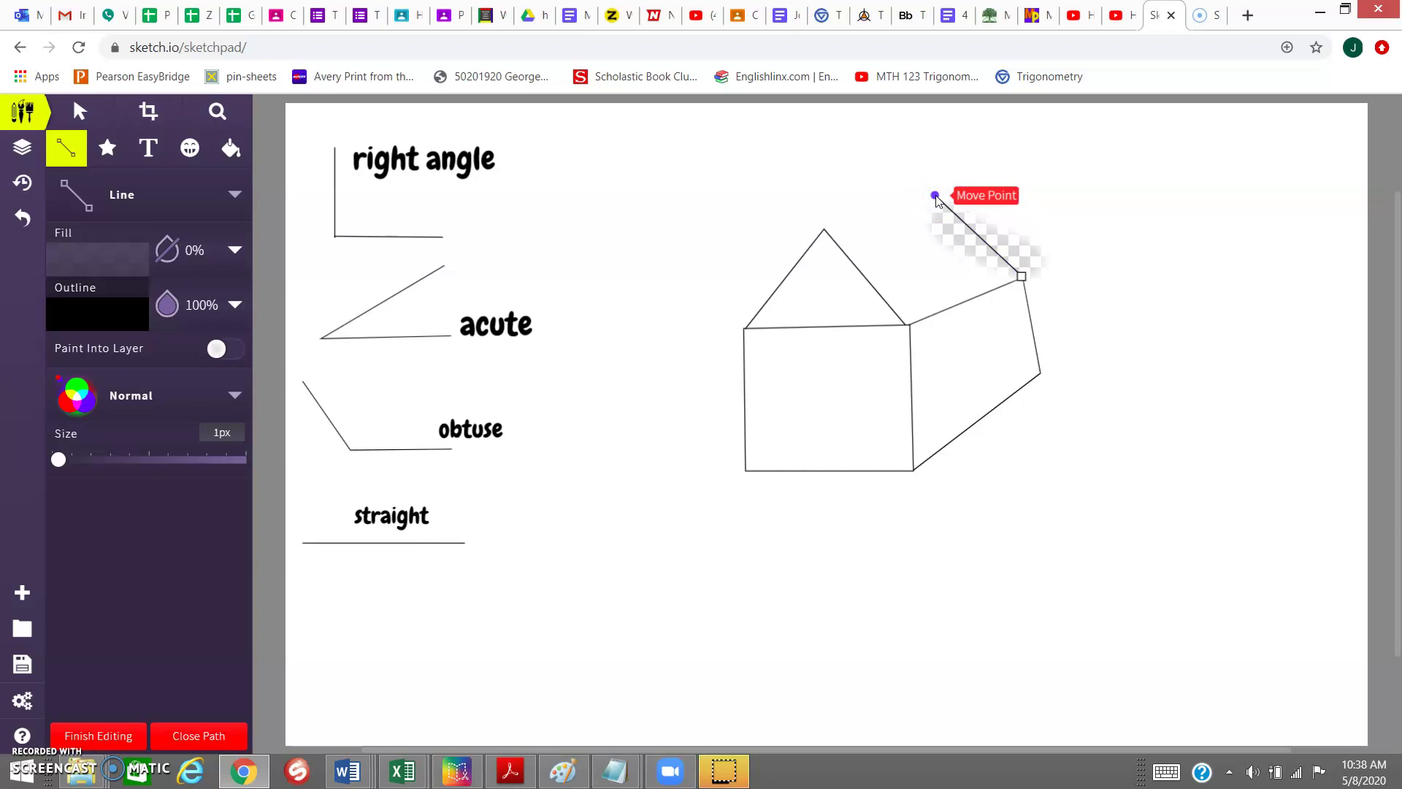
left_click_drag(935, 195, 826, 233)
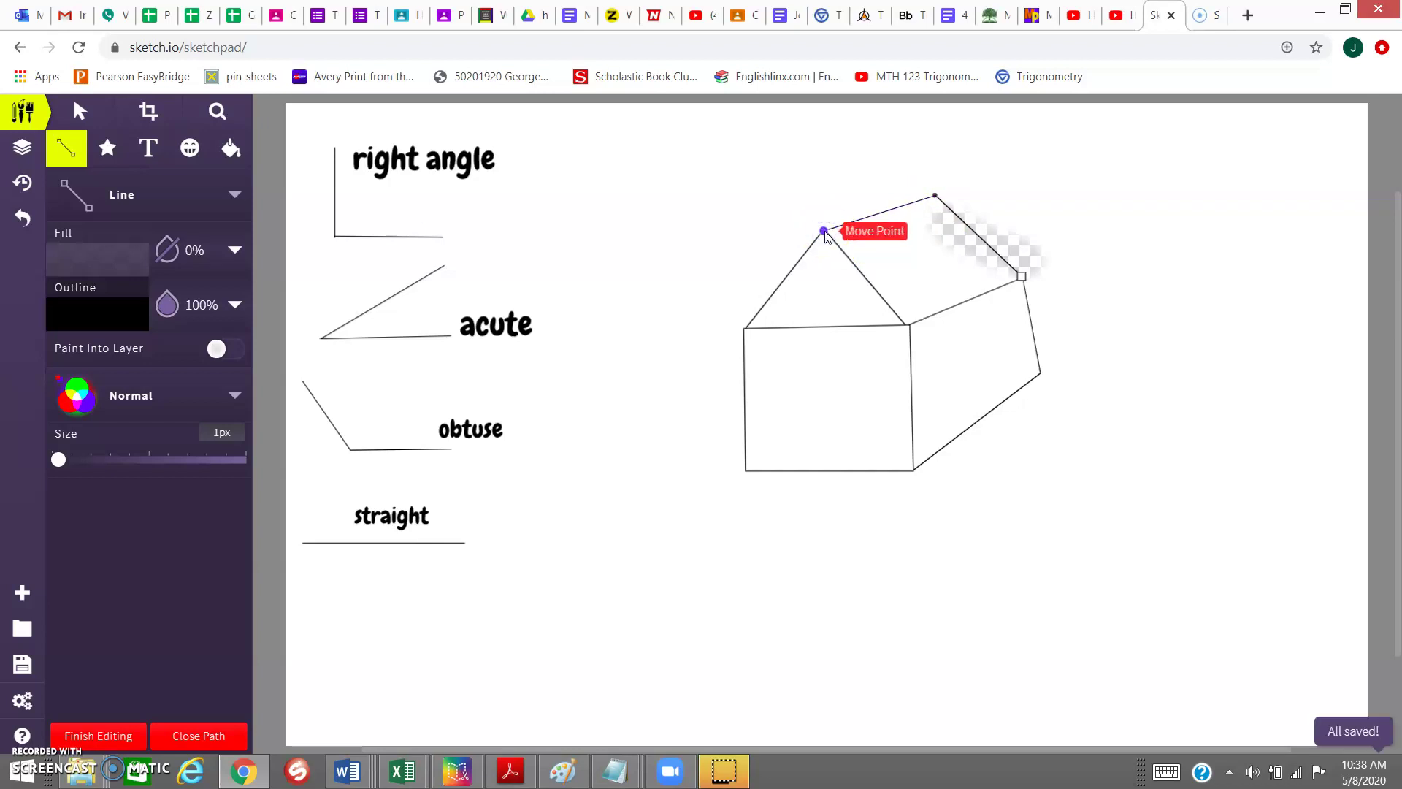
key("Return")
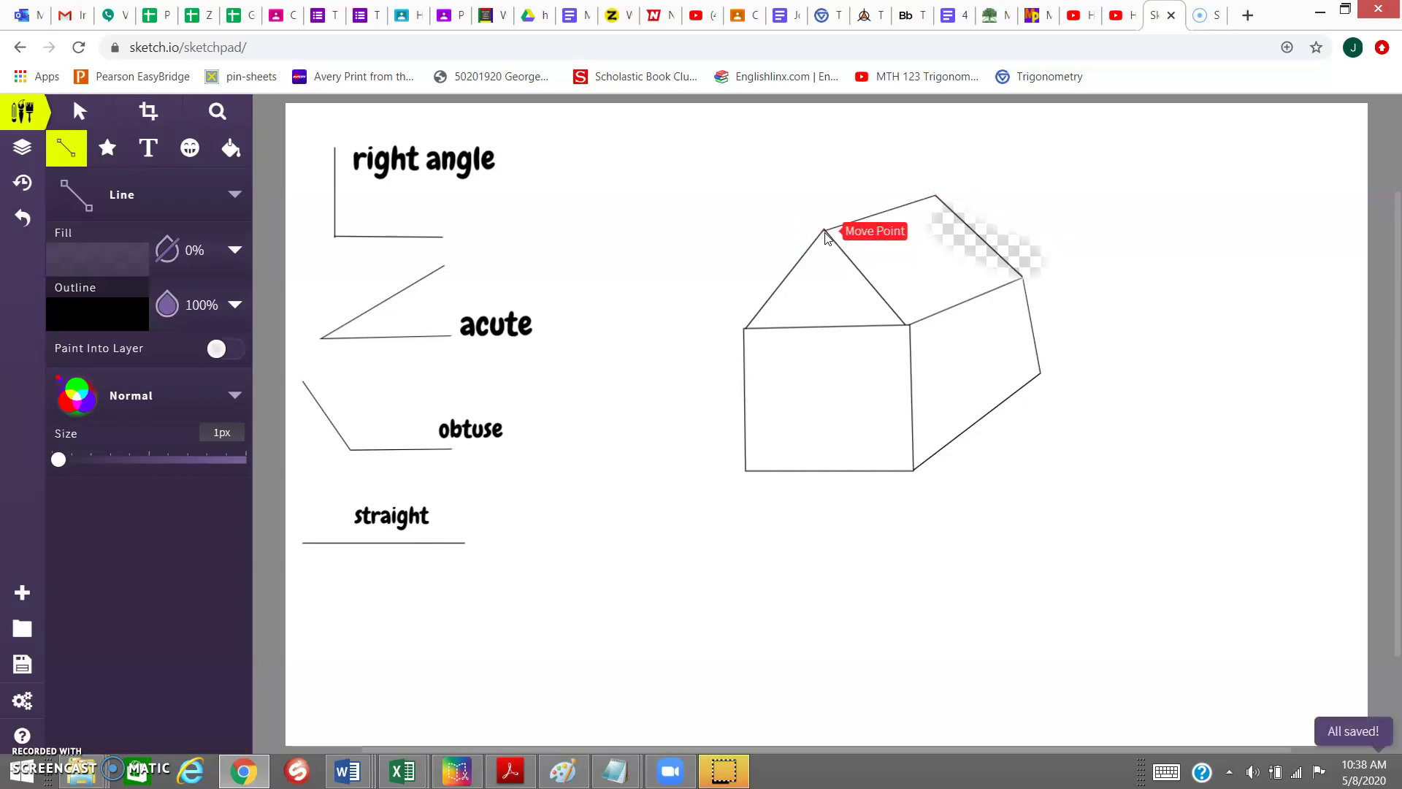
- Draw a rectangular door in the front wall and the sidewalk's right edge slanting down from it
left_click(803, 469)
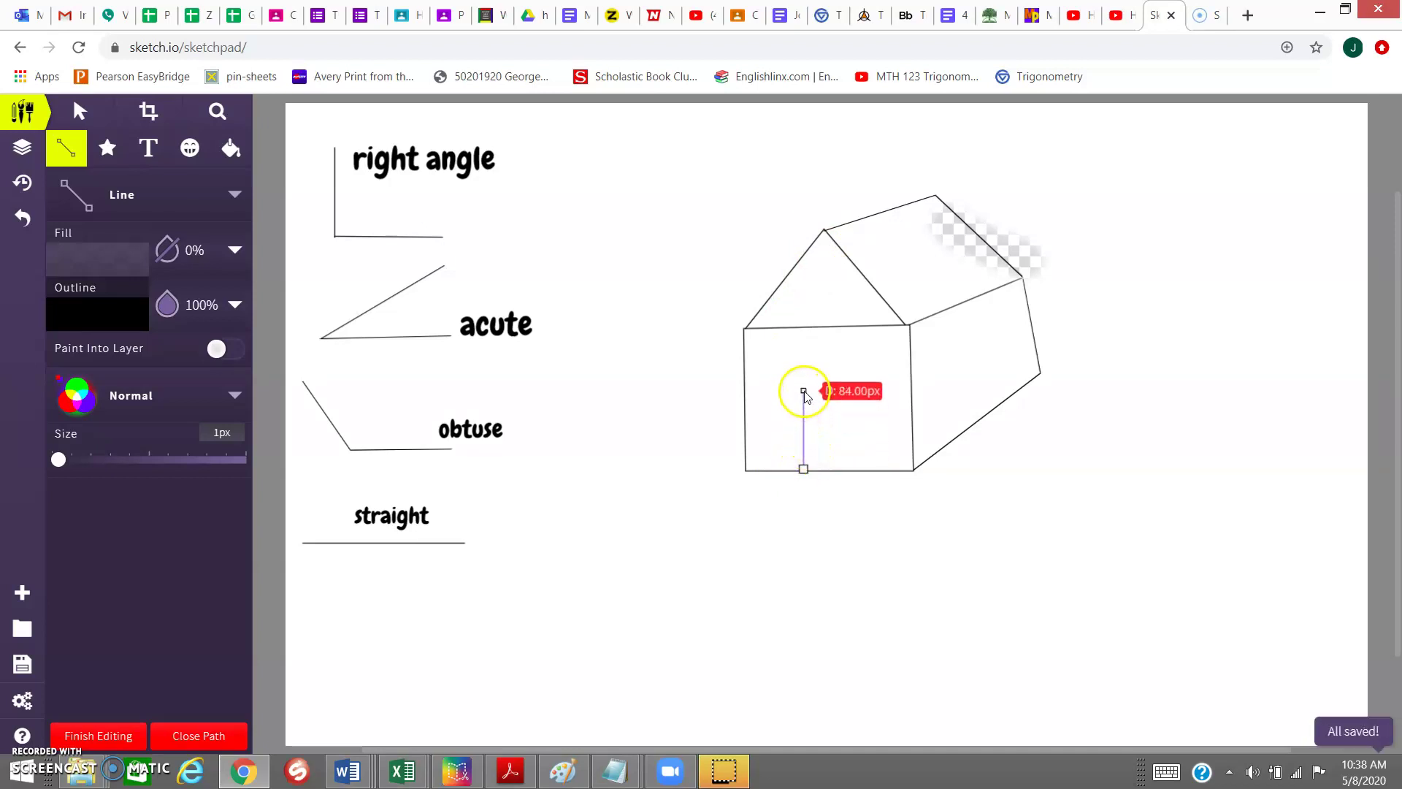
left_click(804, 378)
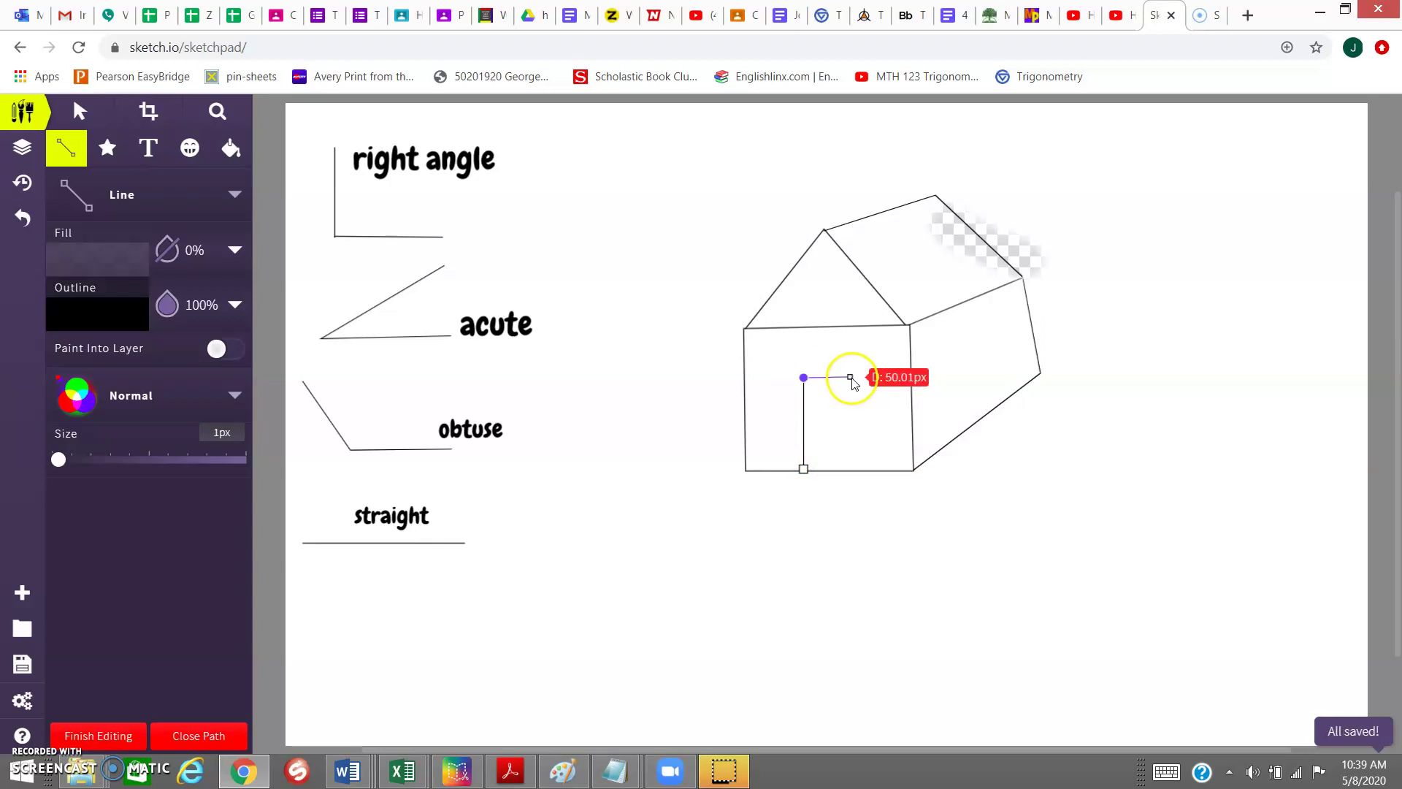
left_click(850, 377)
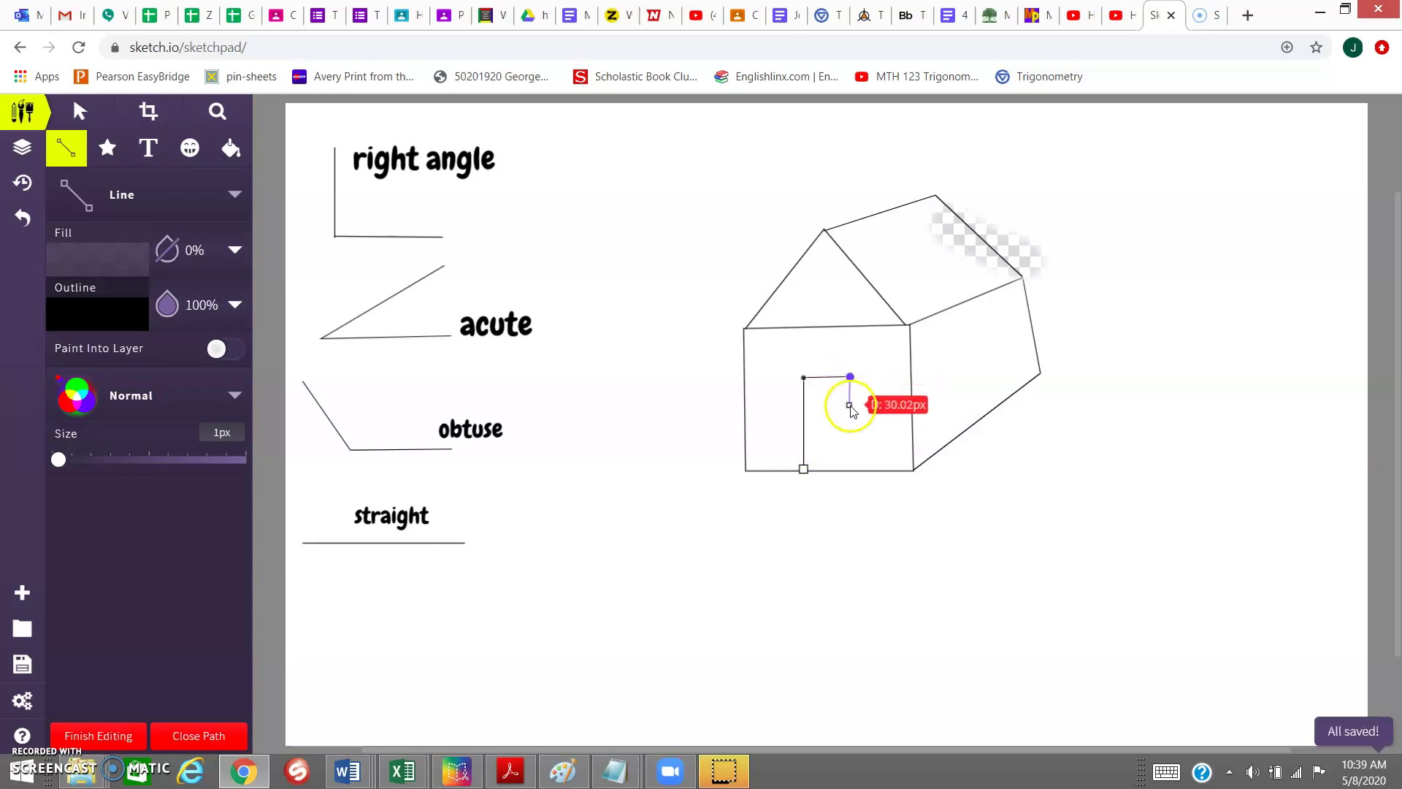
left_click(852, 471)
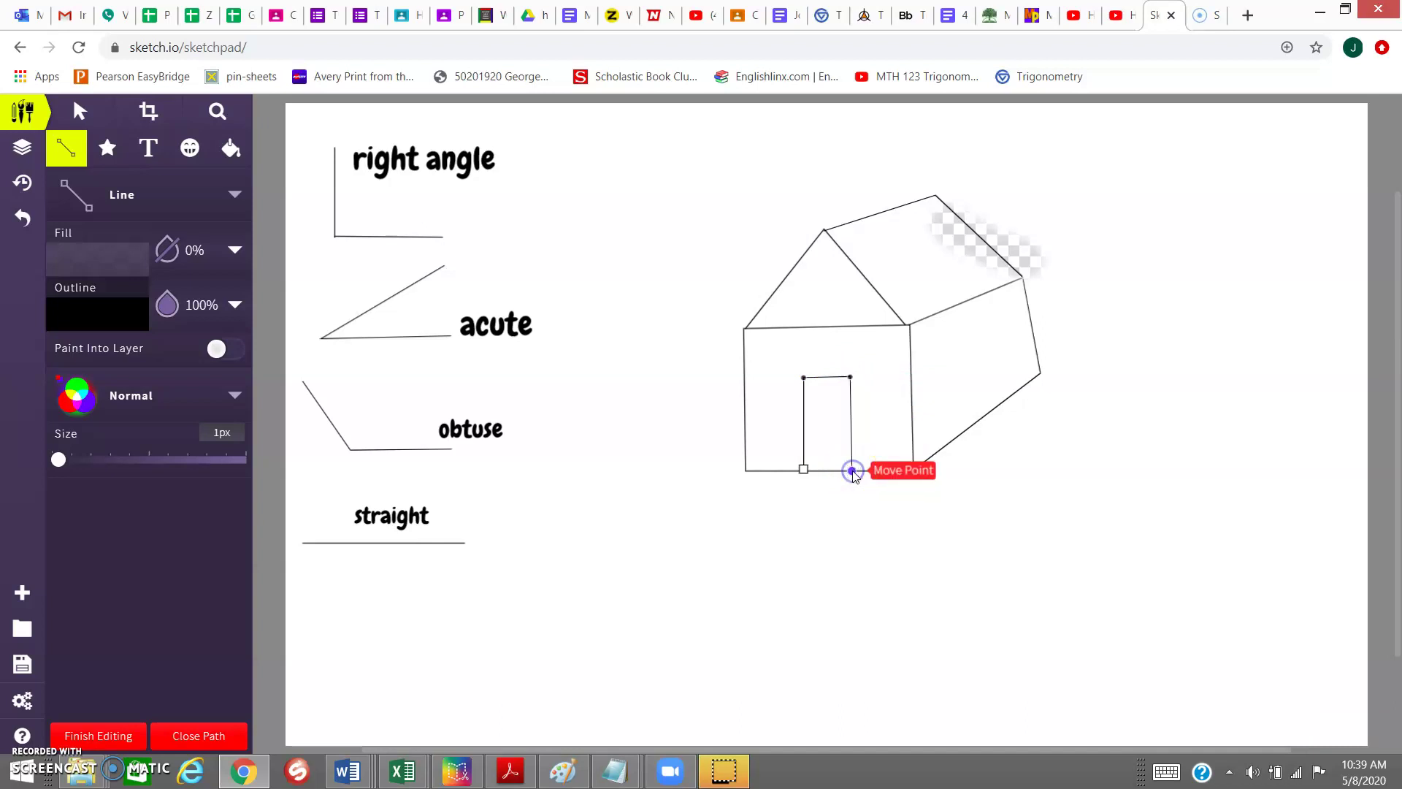
left_click(853, 472)
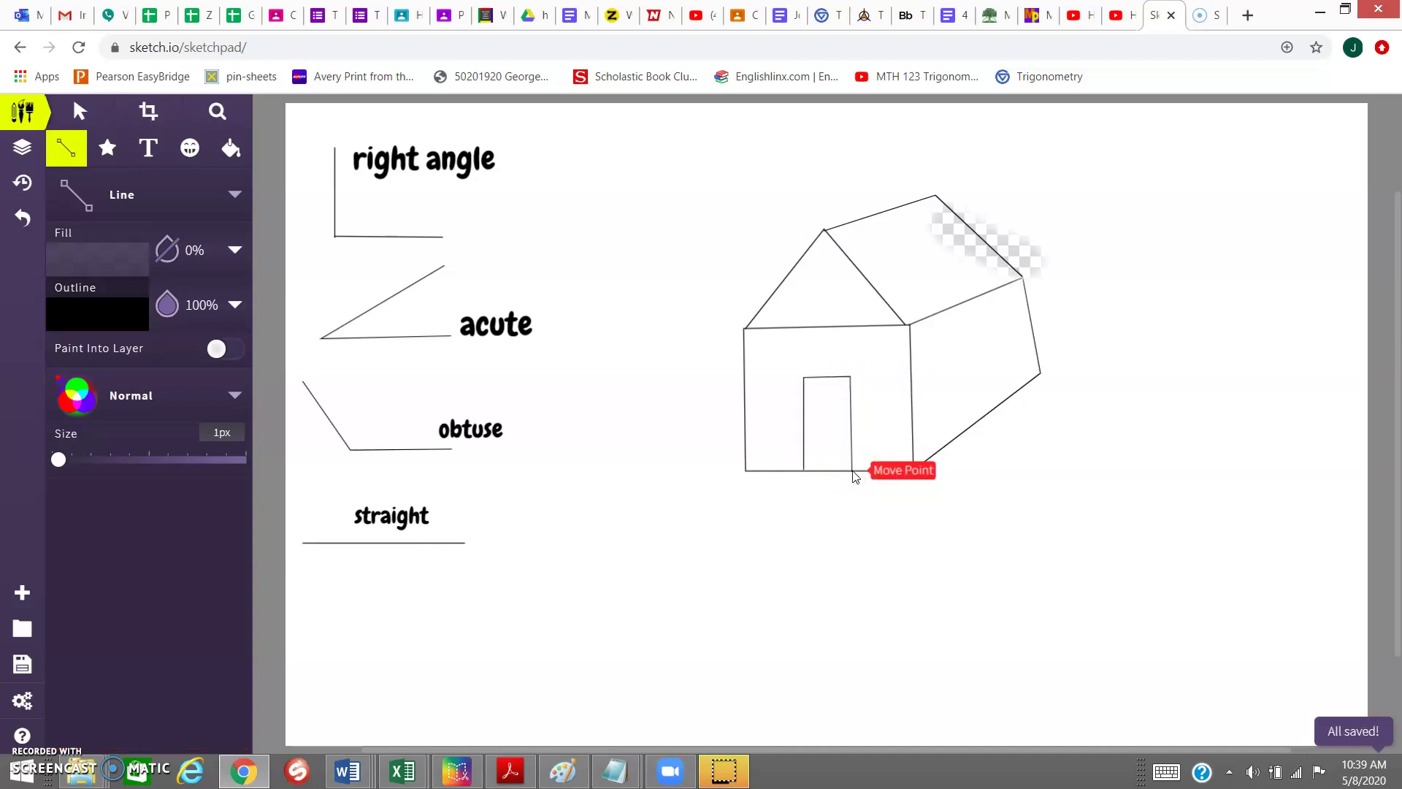
left_click_drag(852, 472, 936, 709)
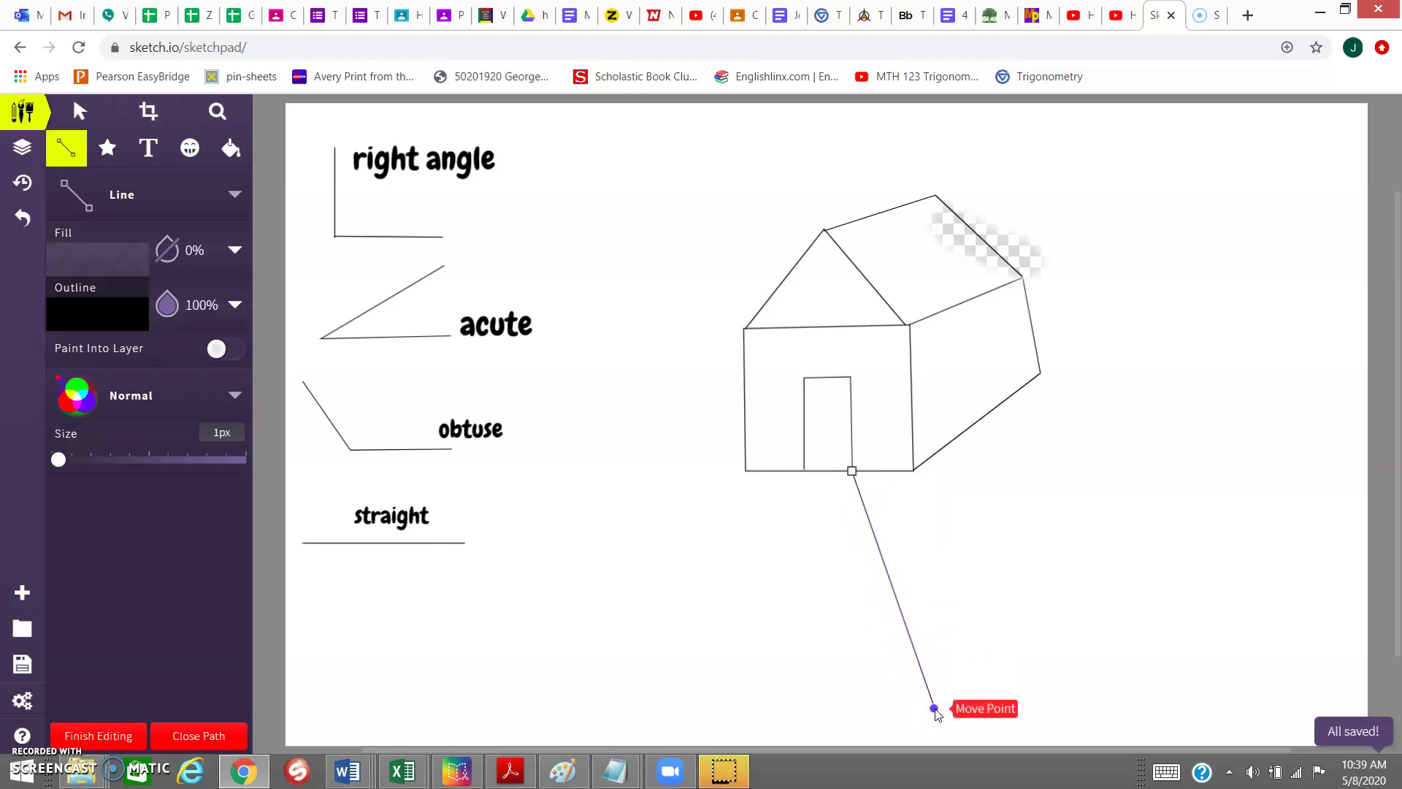
- Close the sidewalk with a slanted left edge from the door and a bottom edge
left_click(935, 709)
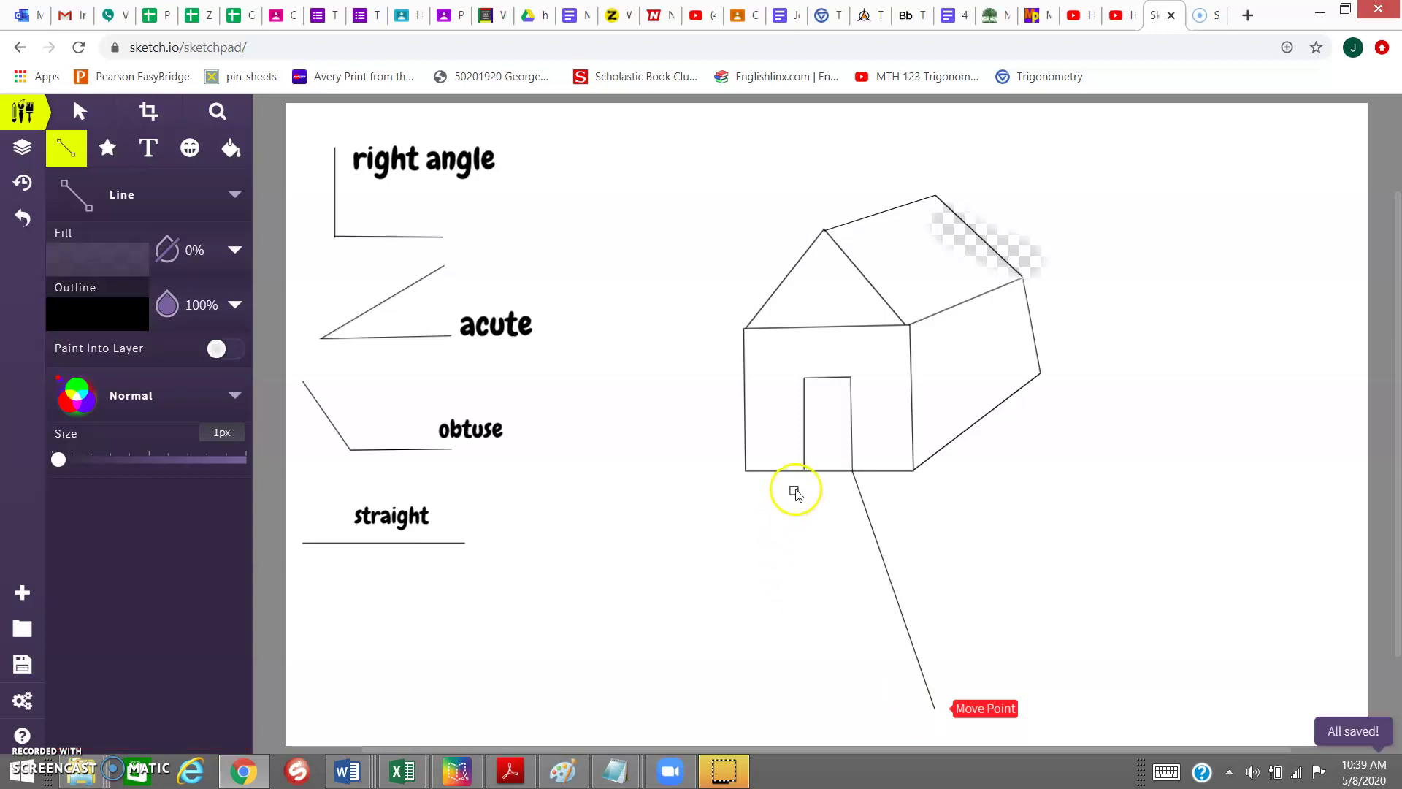
left_click_drag(804, 471, 934, 707)
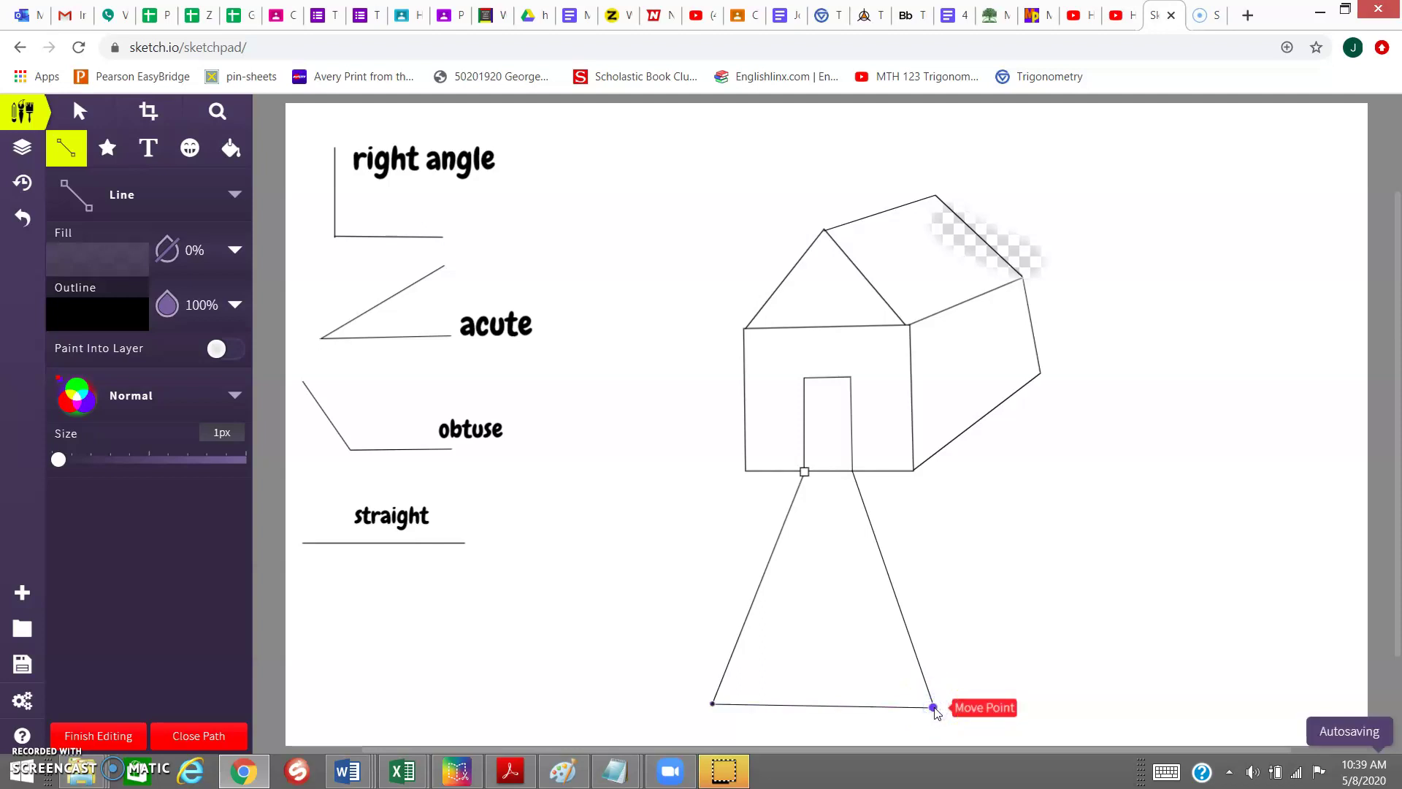
key("Return")
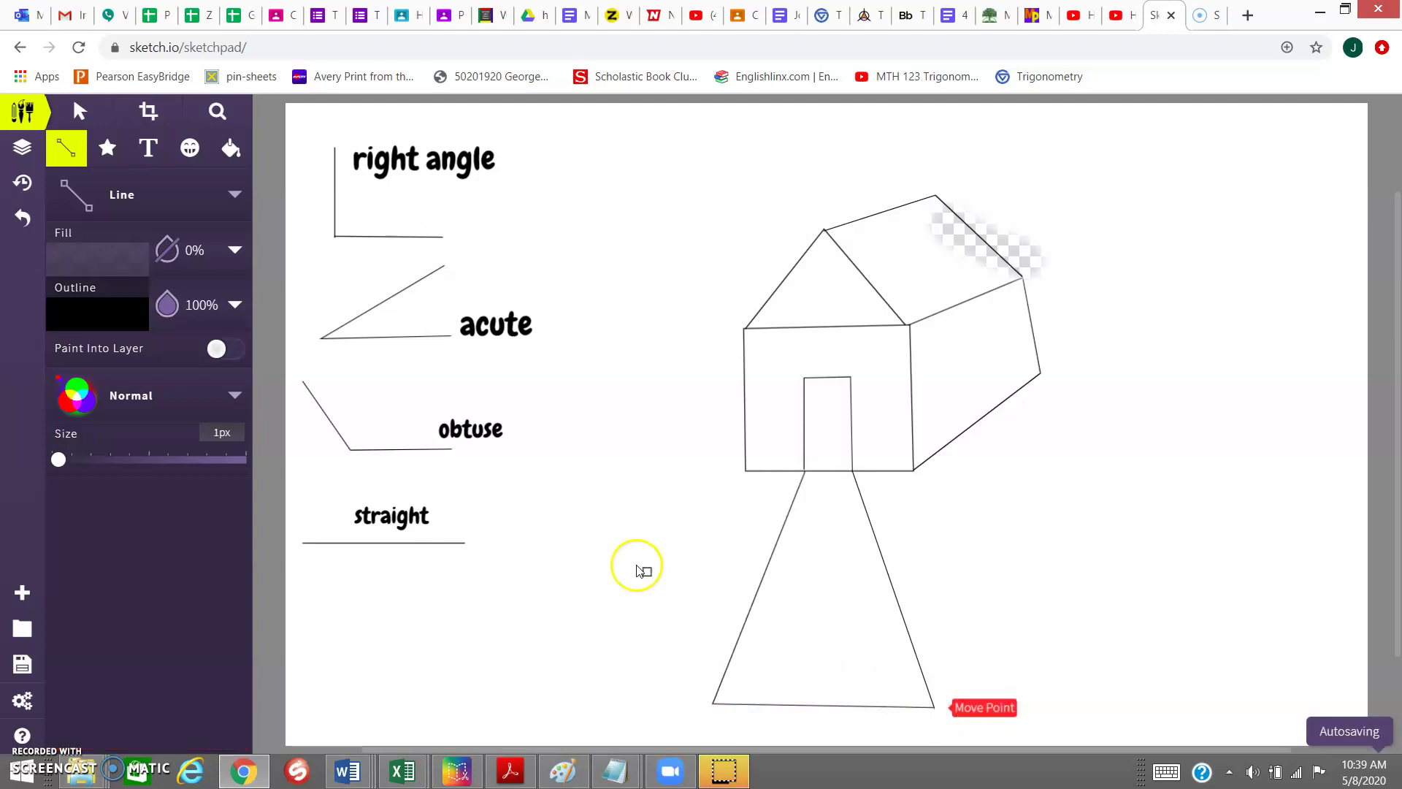
left_click(156, 153)
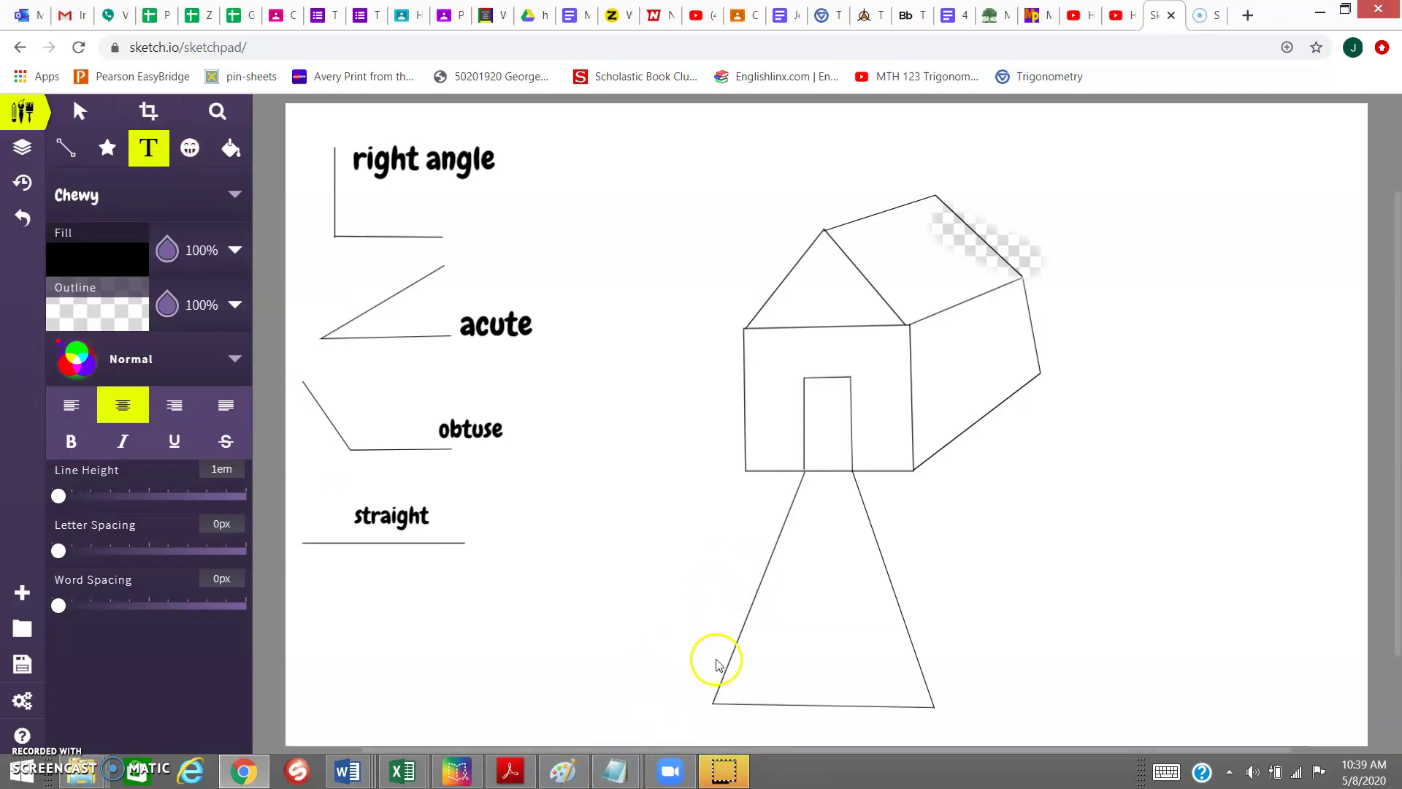
- Label the sidewalk's bottom-left corner 'acute', shrunk to match the other labels
left_click(672, 669)
type("a")
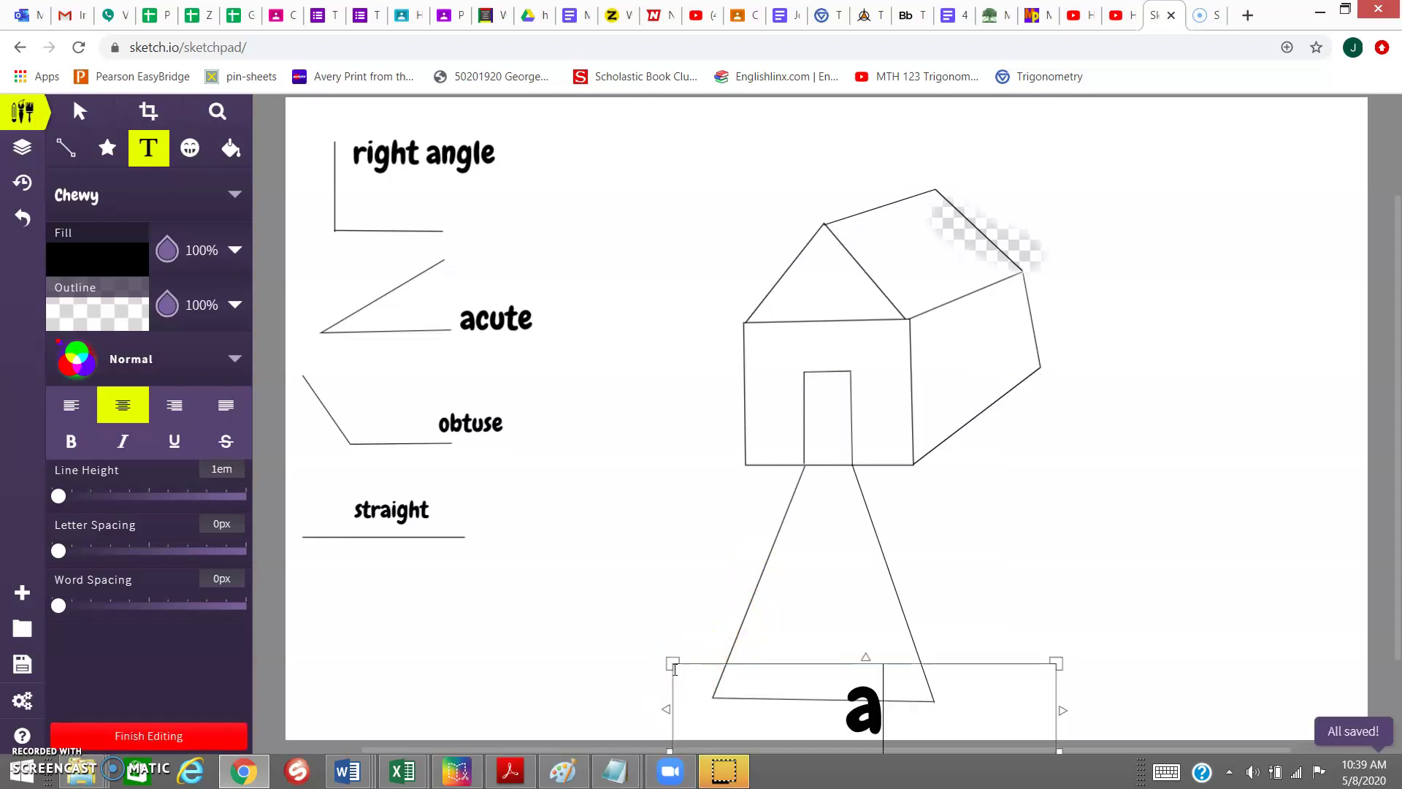
type("cute")
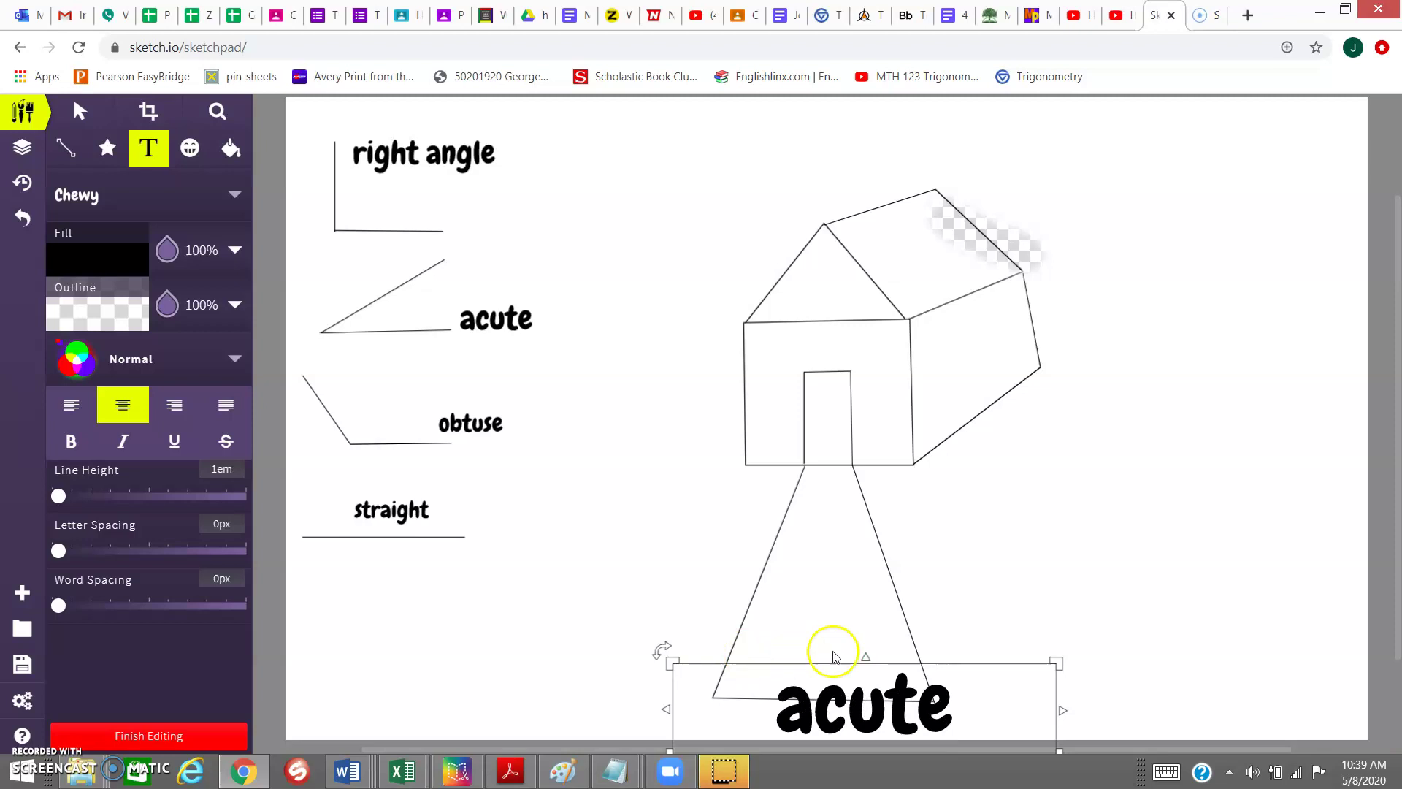
left_click_drag(1056, 661, 757, 679)
left_click(700, 684)
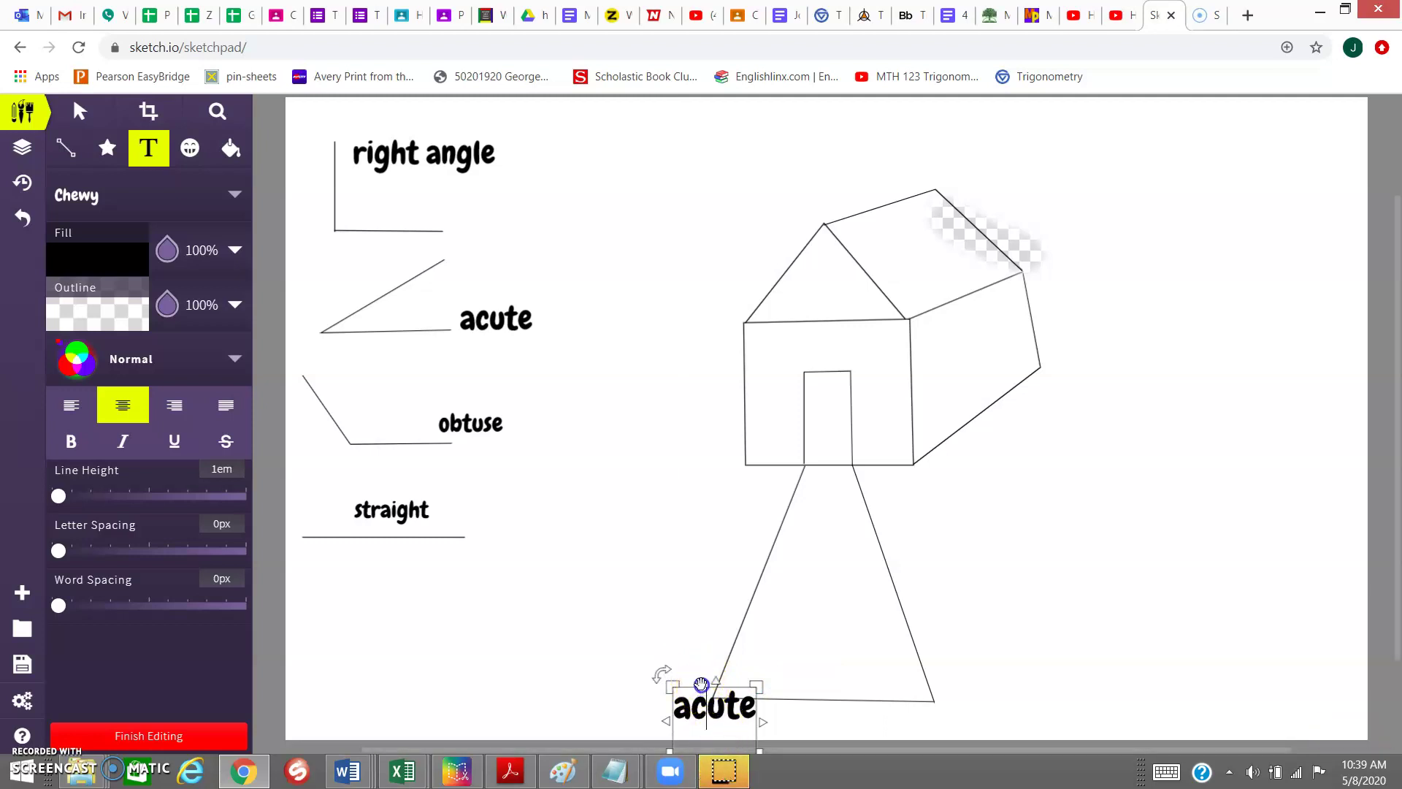
left_click_drag(704, 689, 700, 670)
left_click(693, 665)
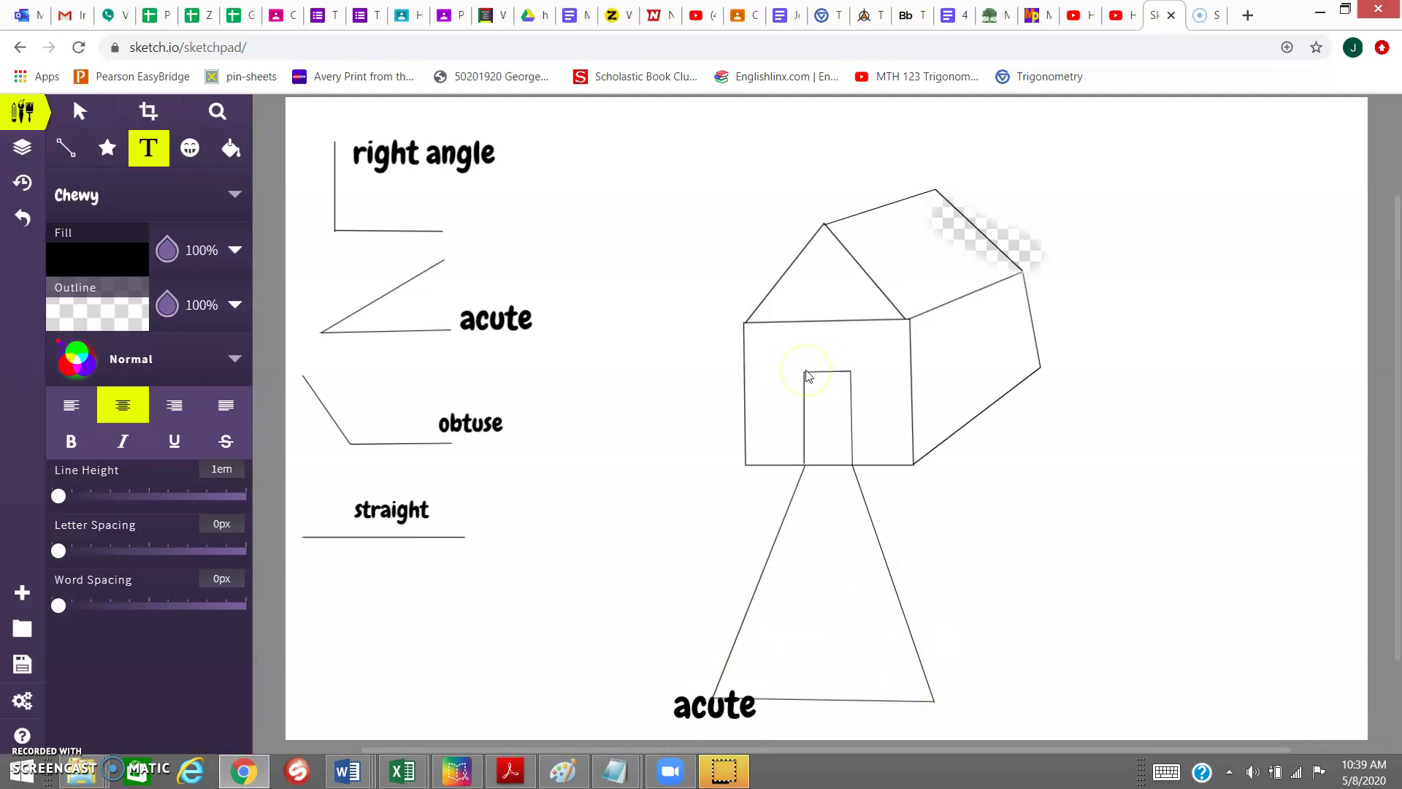
- Add a small 'right' label above the door and an 'obtuse' label beside the side wall
left_click(786, 355)
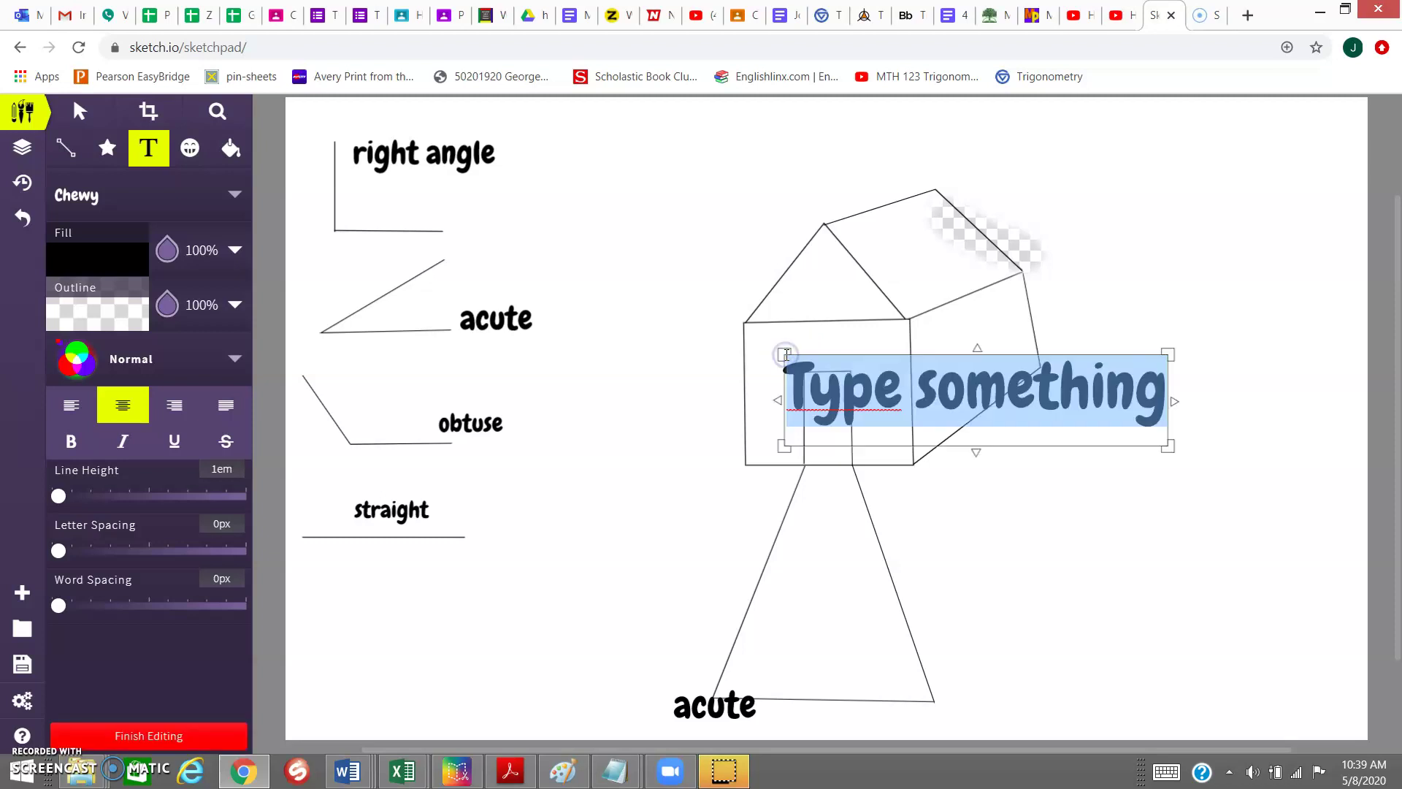
type("right")
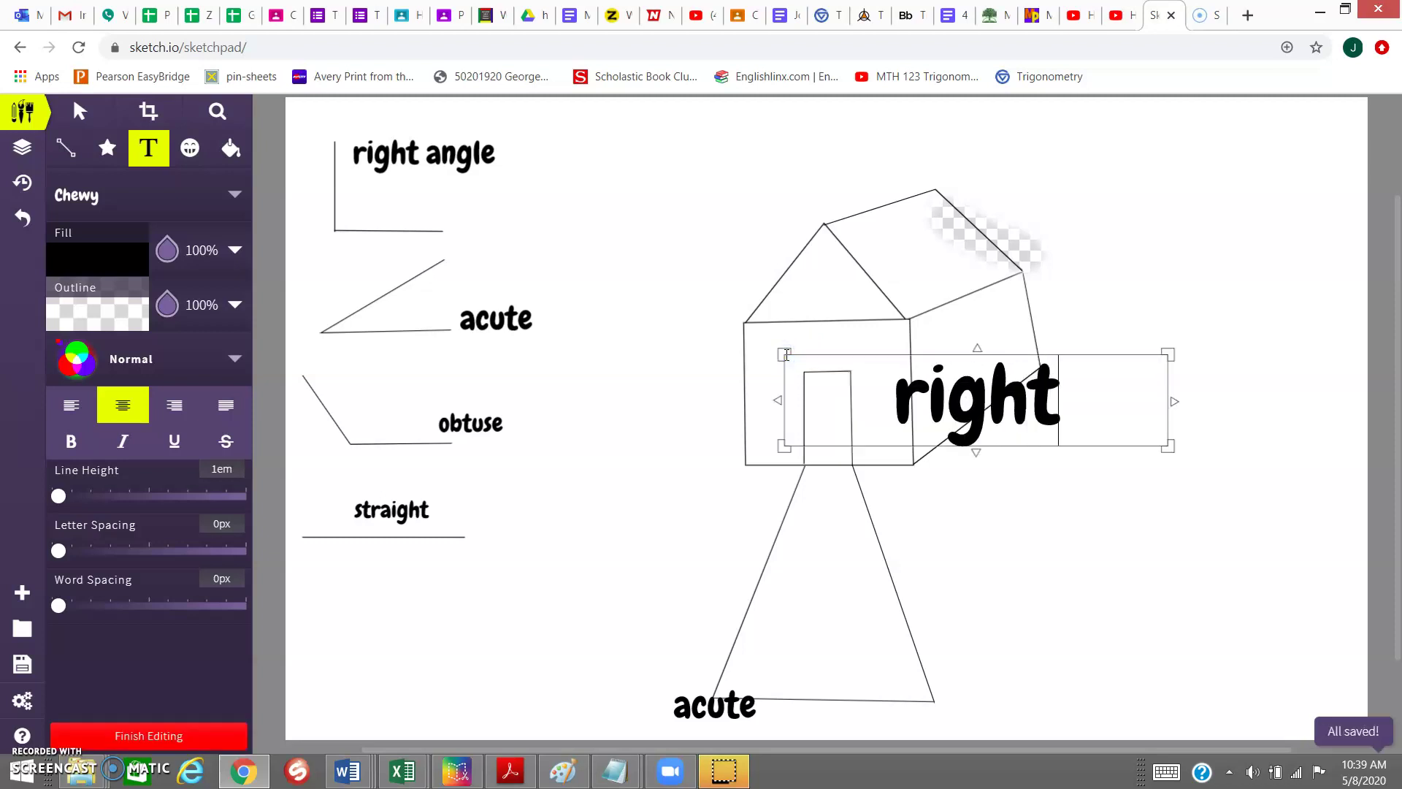
left_click_drag(1171, 448, 841, 373)
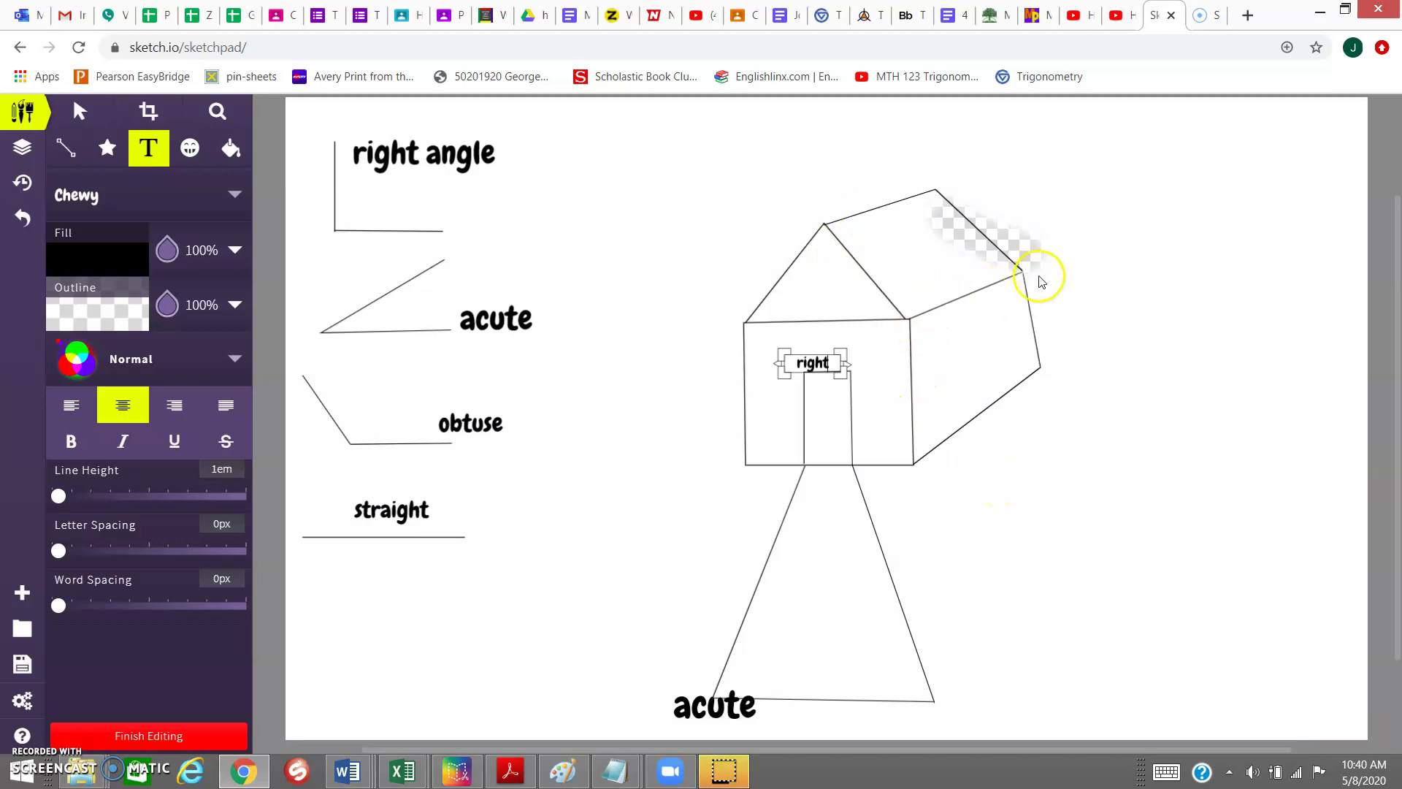
left_click(931, 321)
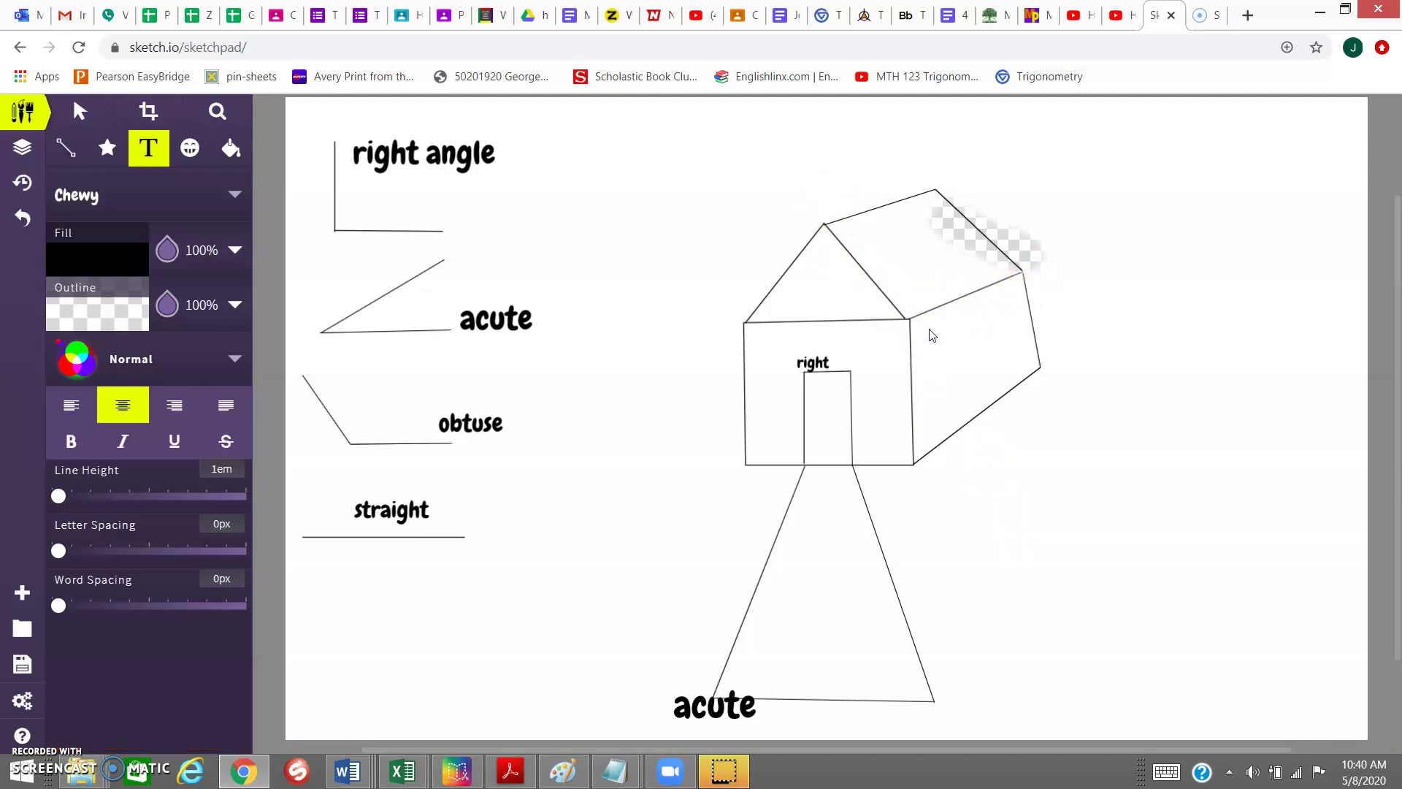
left_click(929, 329)
type("obtuse")
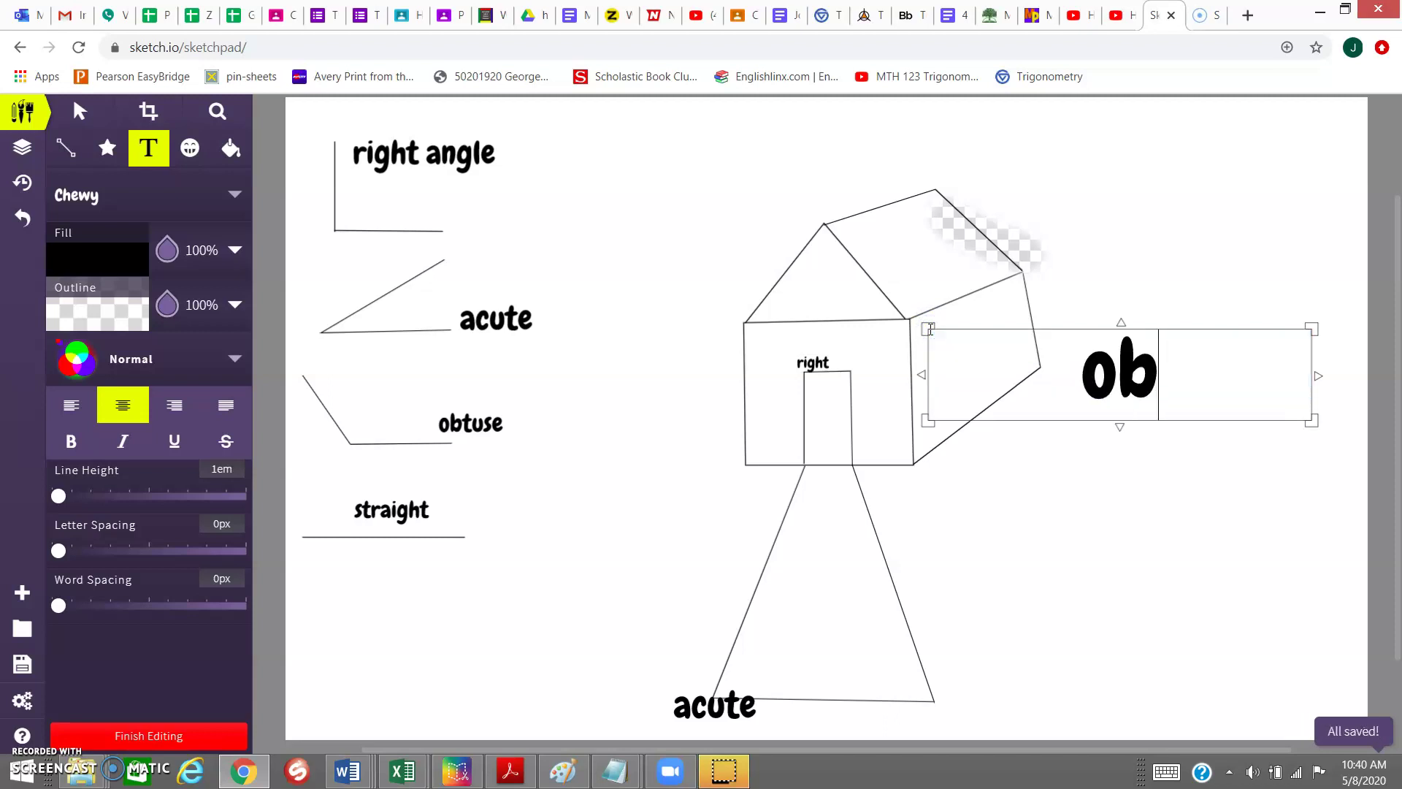
- Discard a stray empty text box and add a 'straight' label right of the sidewalk
left_click(1110, 507)
left_click(1116, 388)
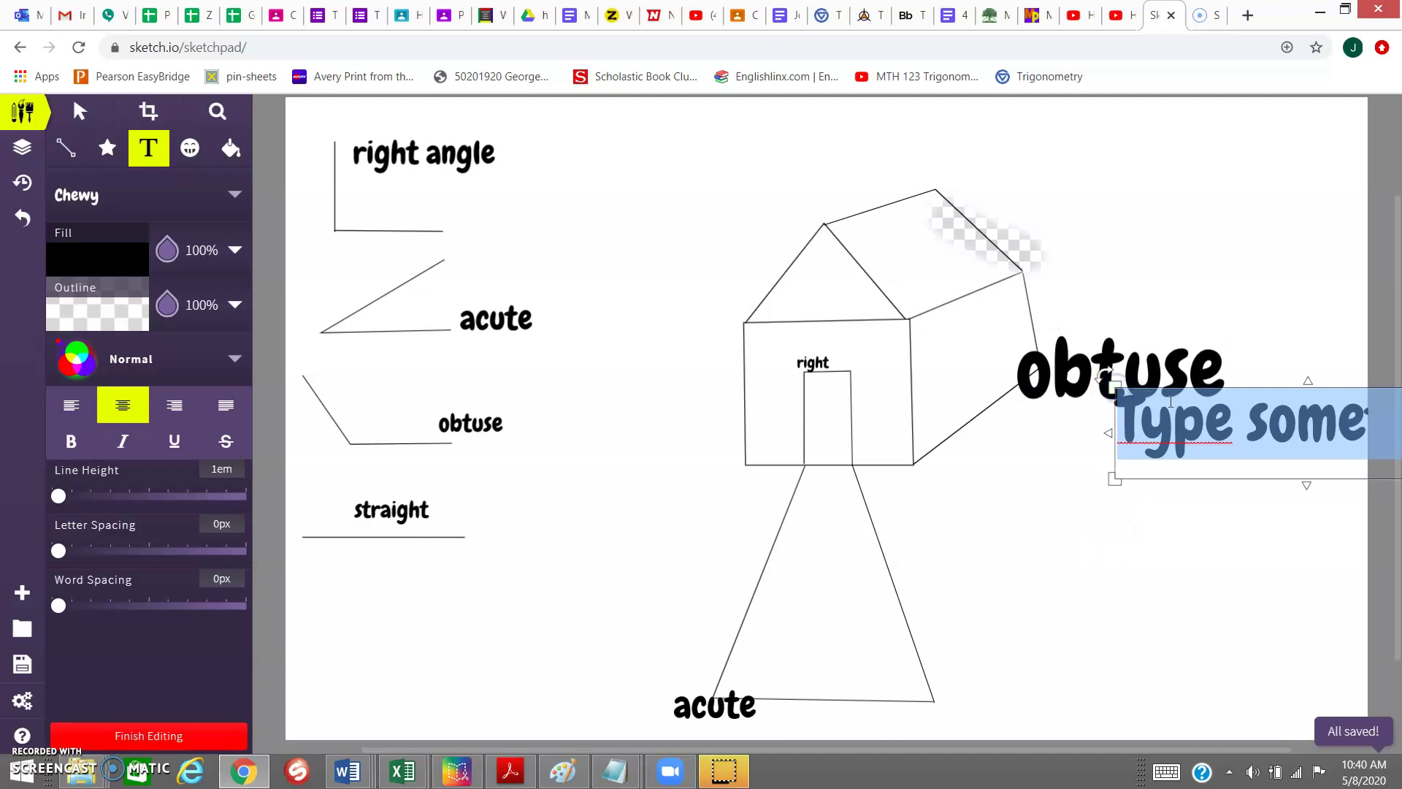
left_click(1258, 357)
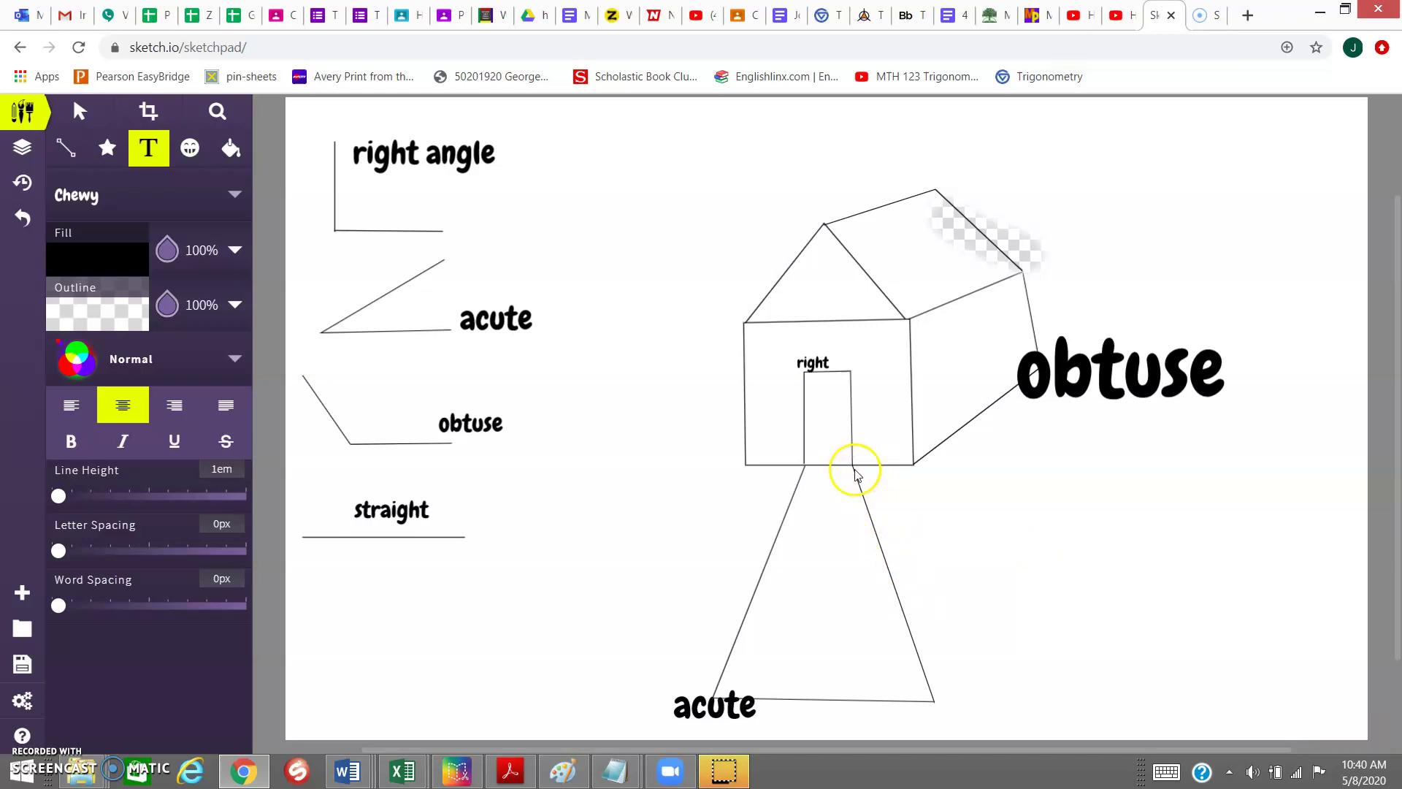
left_click(893, 563)
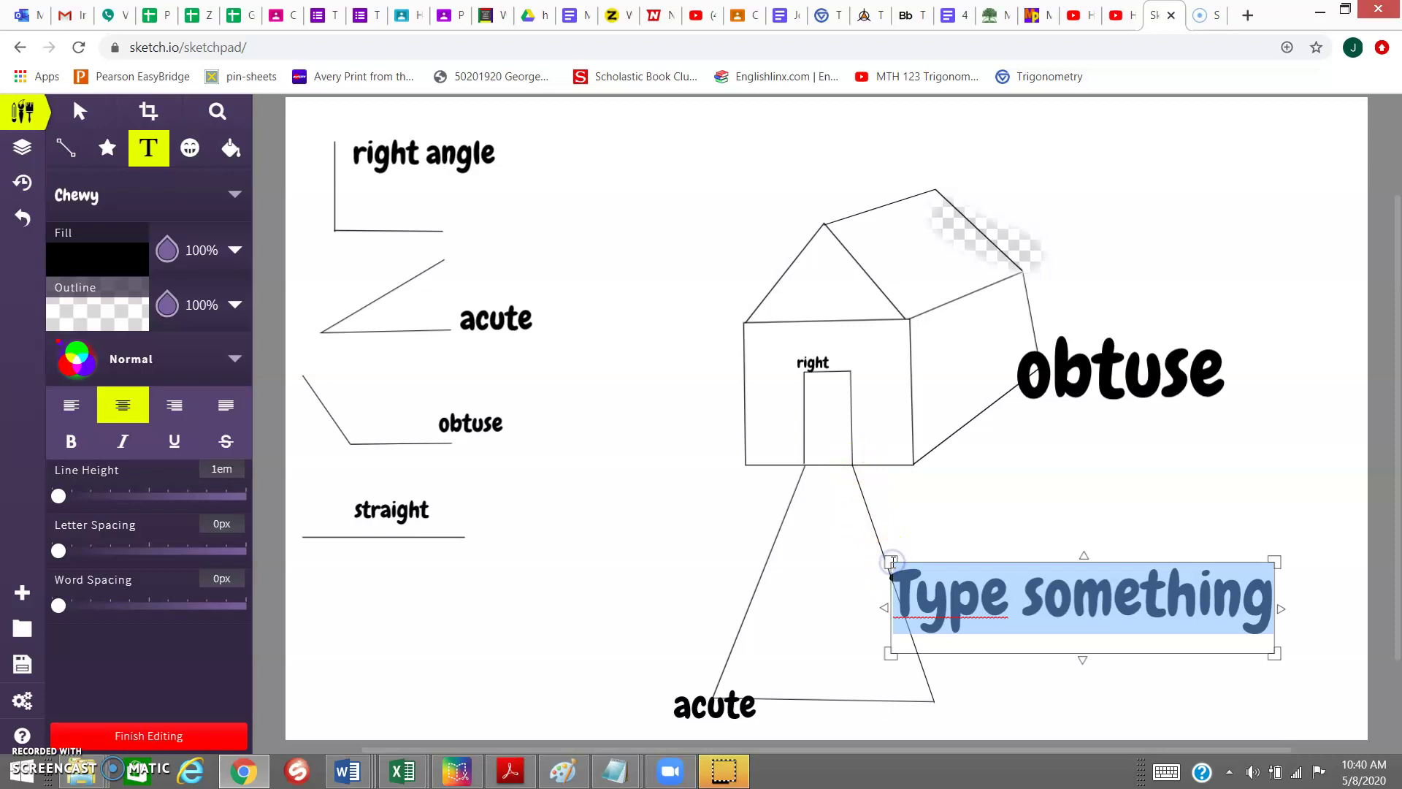
type("straight")
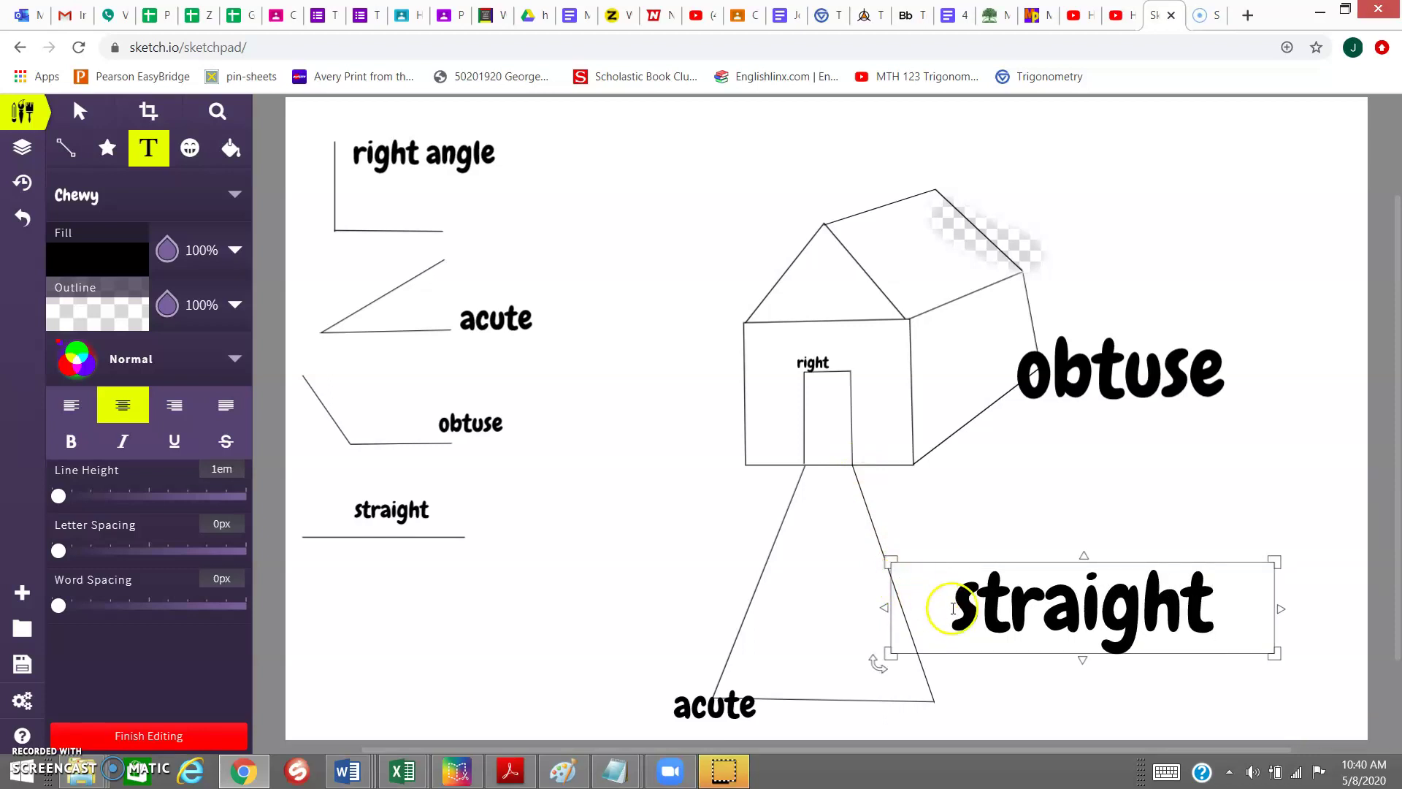
left_click(952, 558)
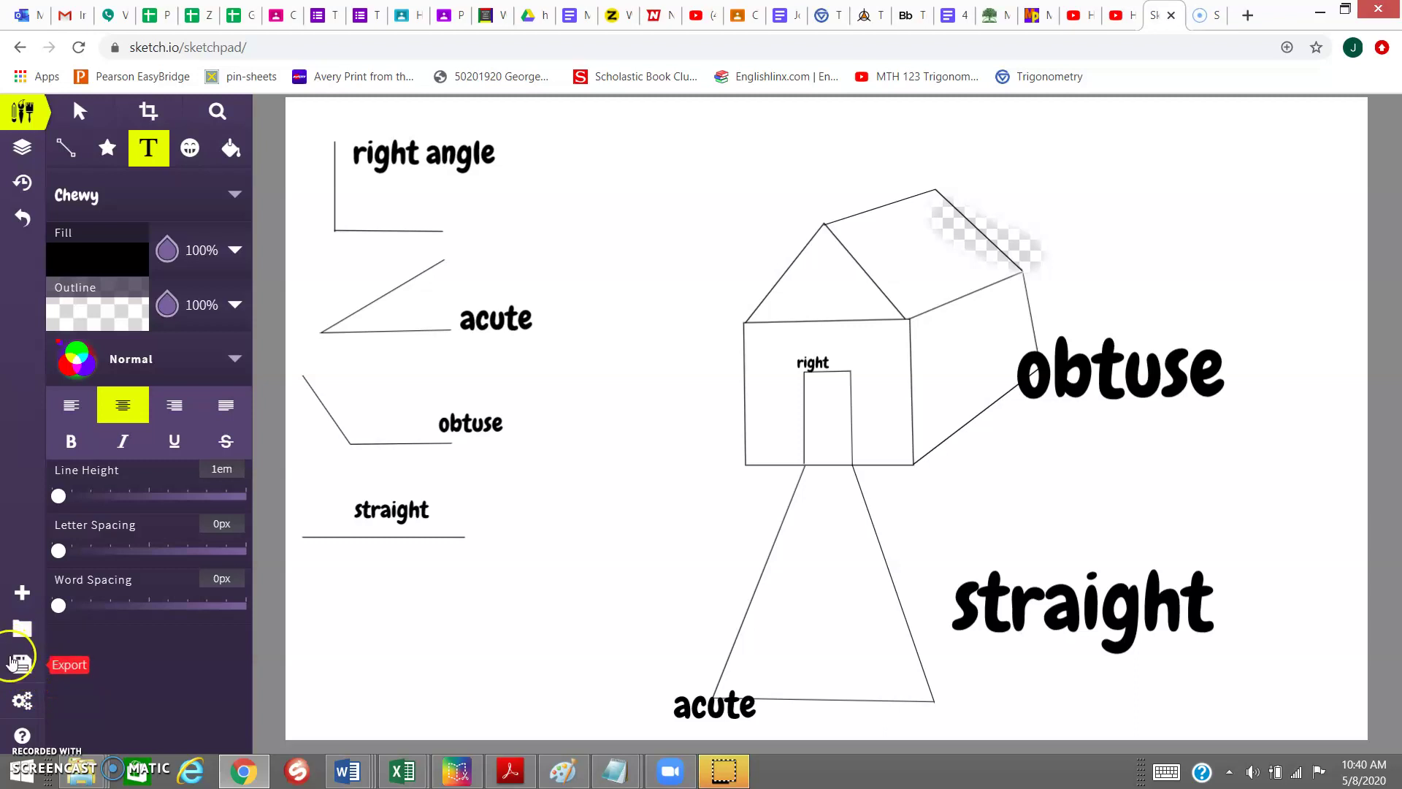
- Share the drawing as a public image and copy its share link to the clipboard
left_click(22, 666)
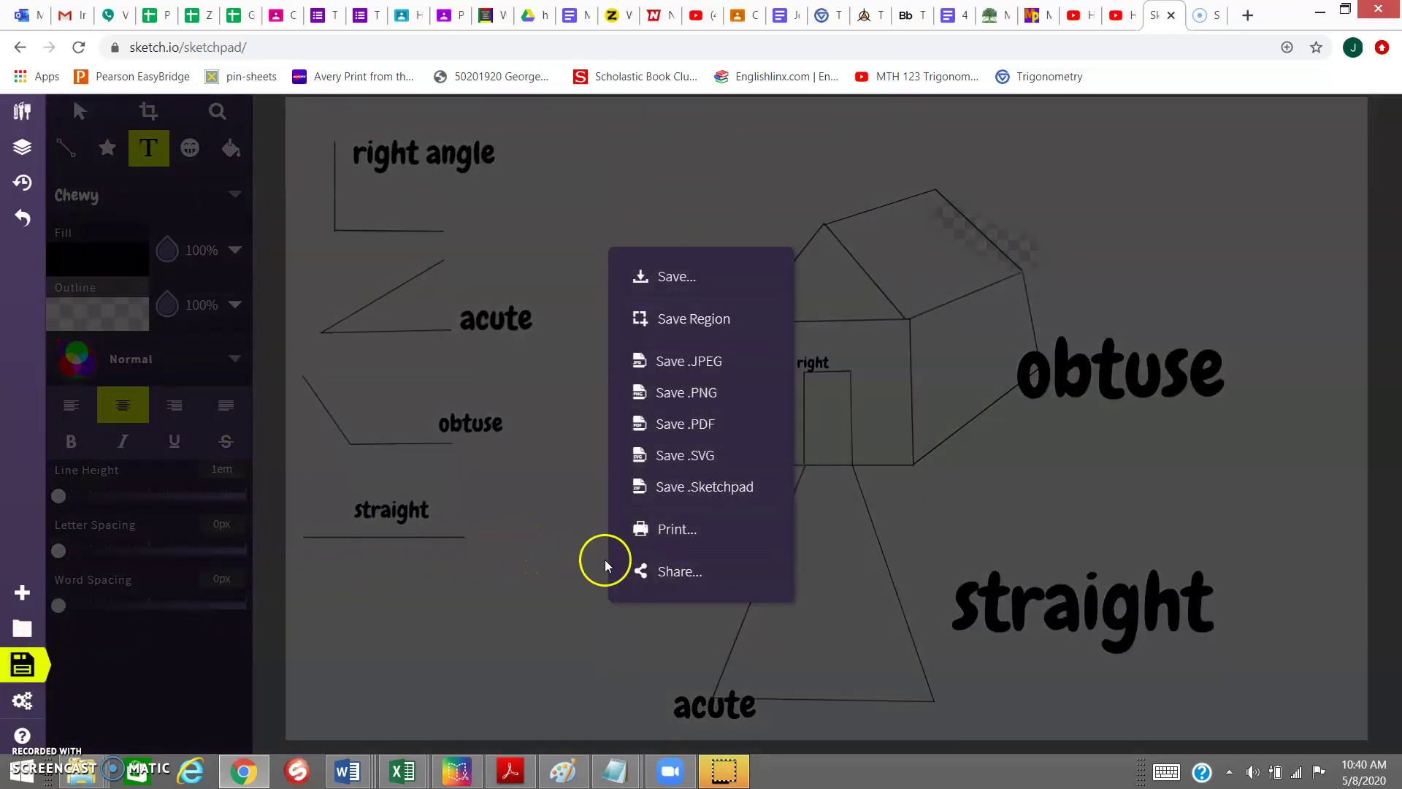
left_click(674, 574)
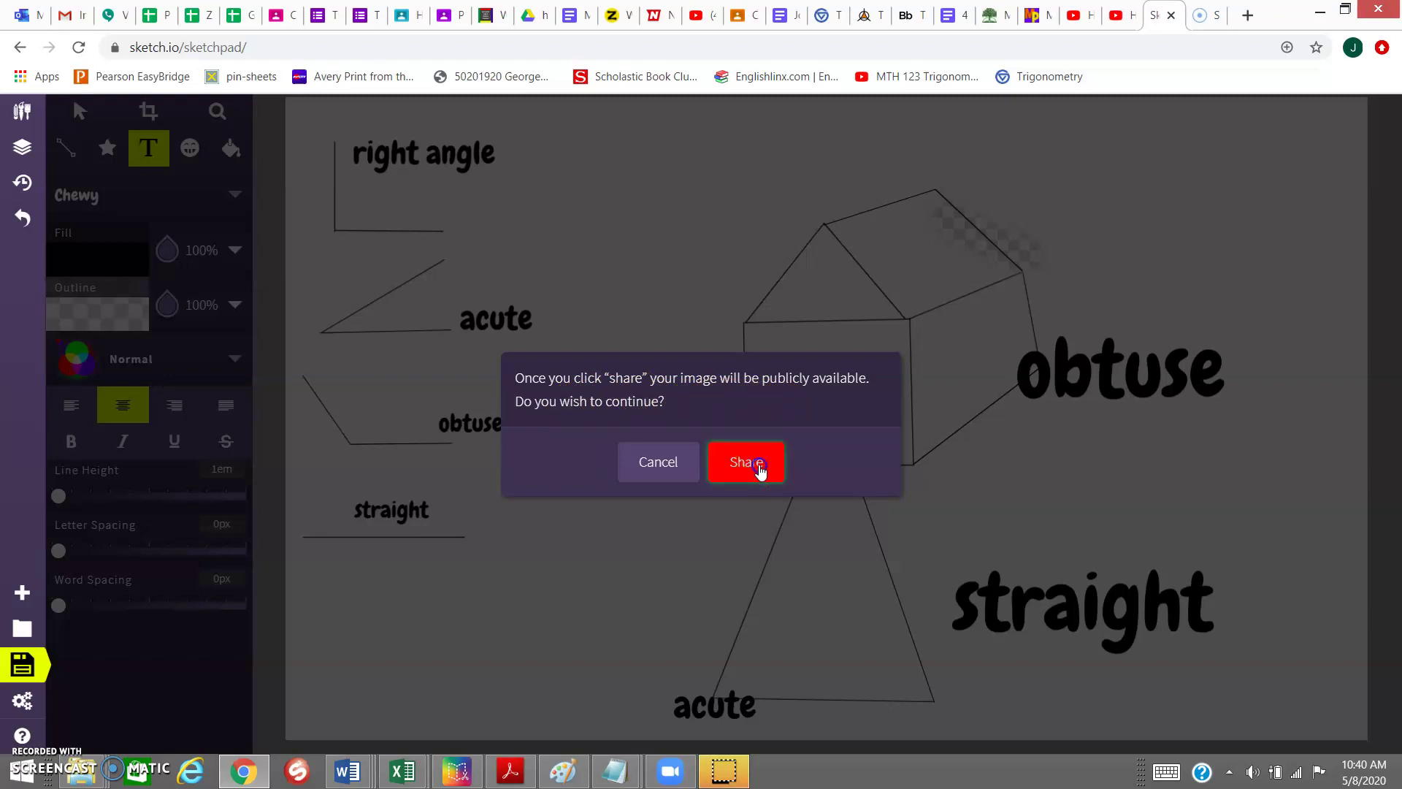
left_click(759, 467)
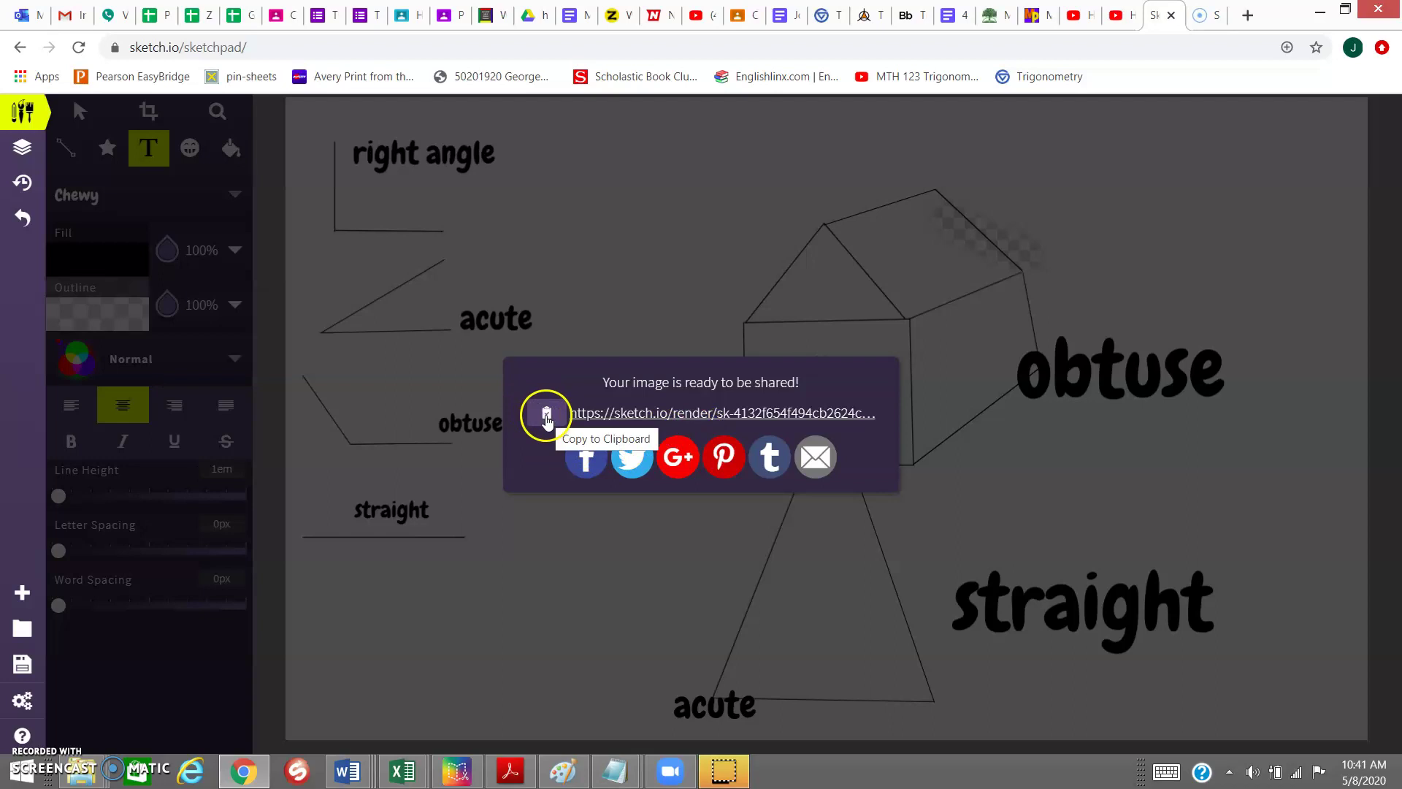
left_click(546, 414)
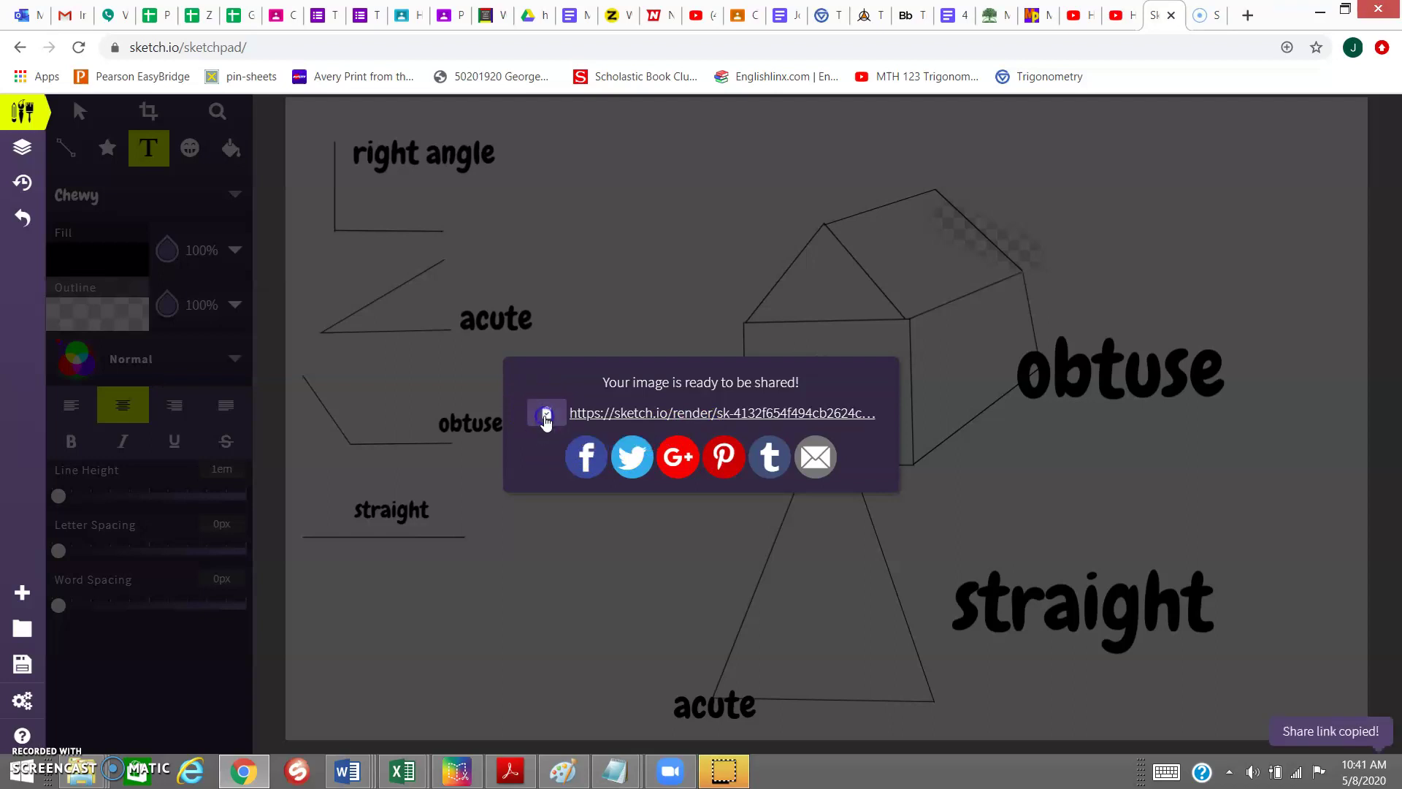
left_click(545, 418)
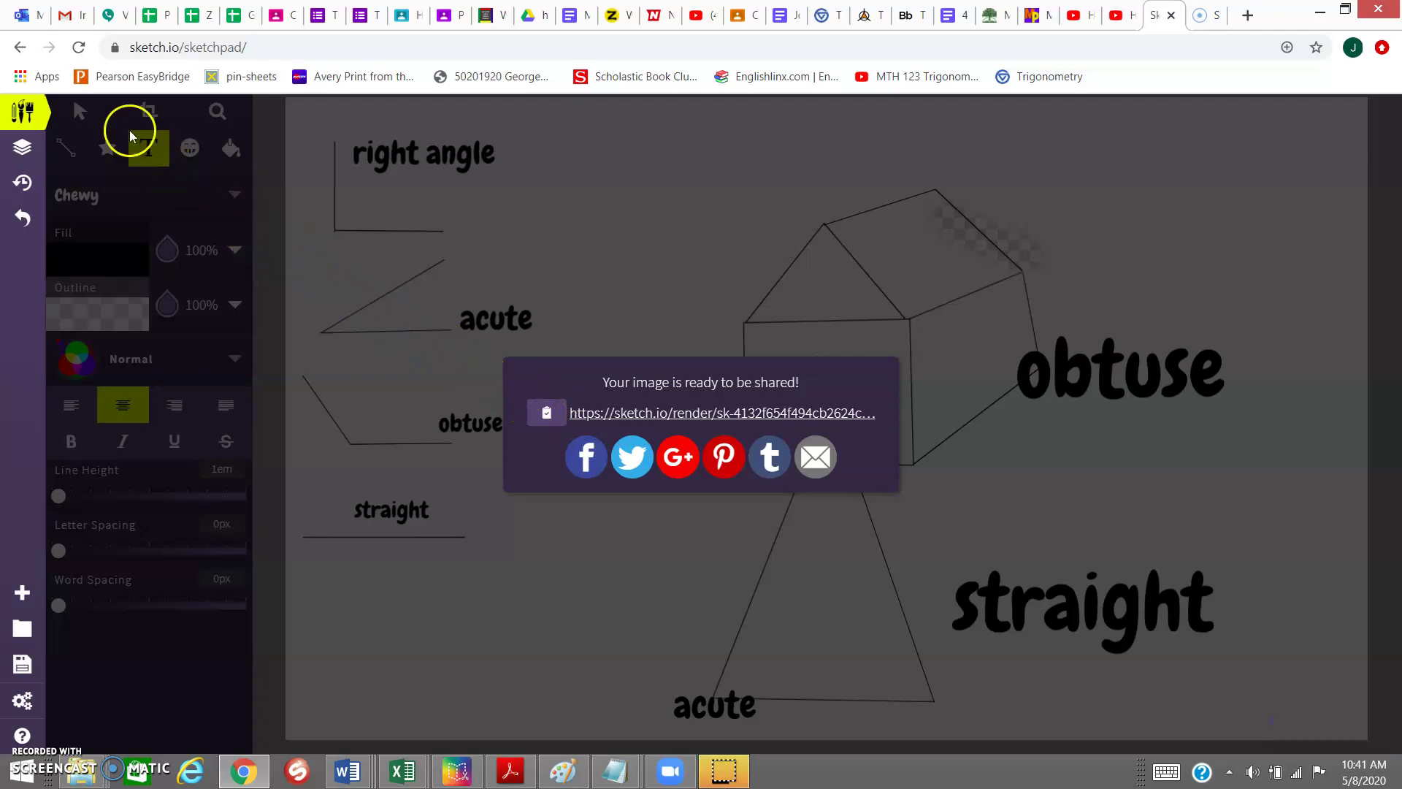
- Start a new Outlook message to the recipient's e-mail address with the sketch link pasted in the body
left_click(24, 17)
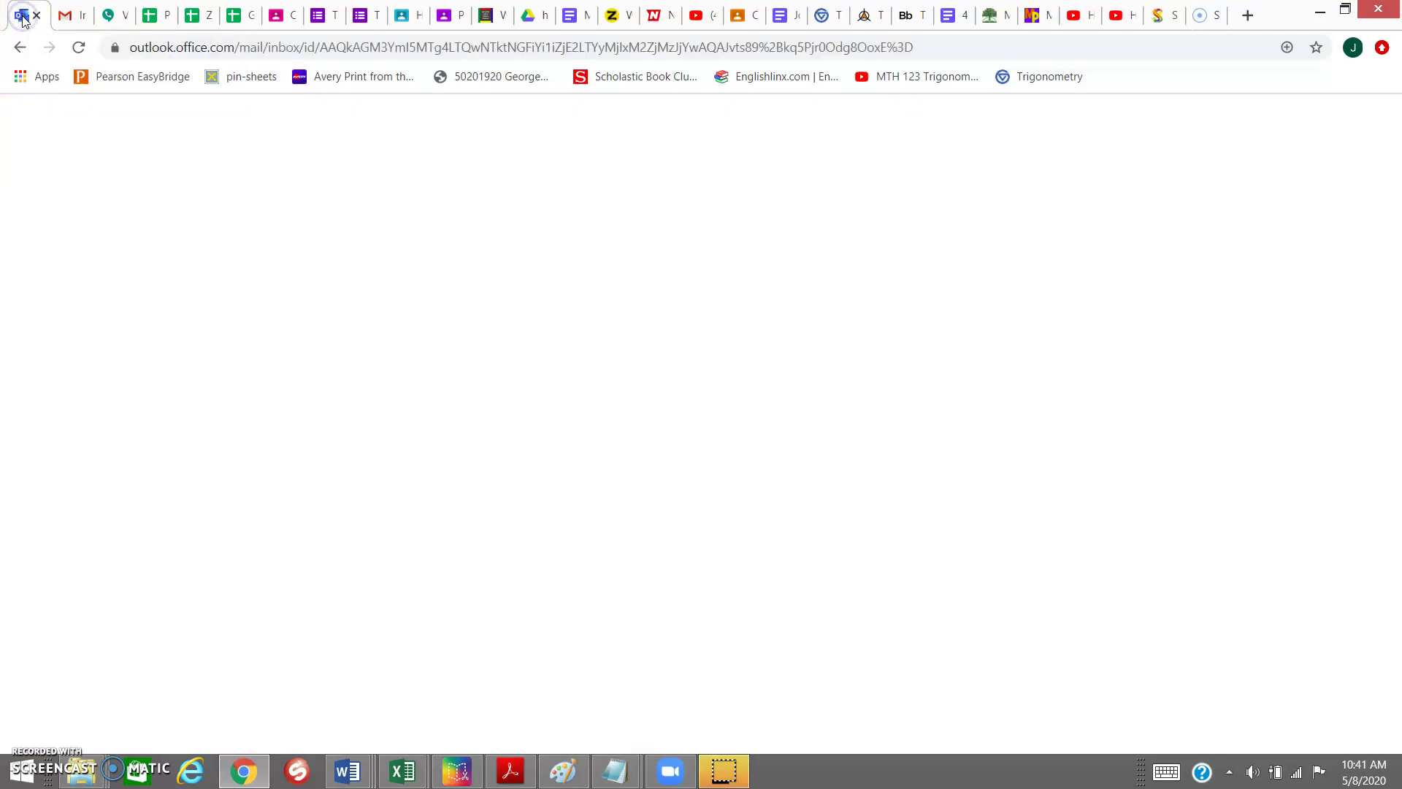
left_click(89, 165)
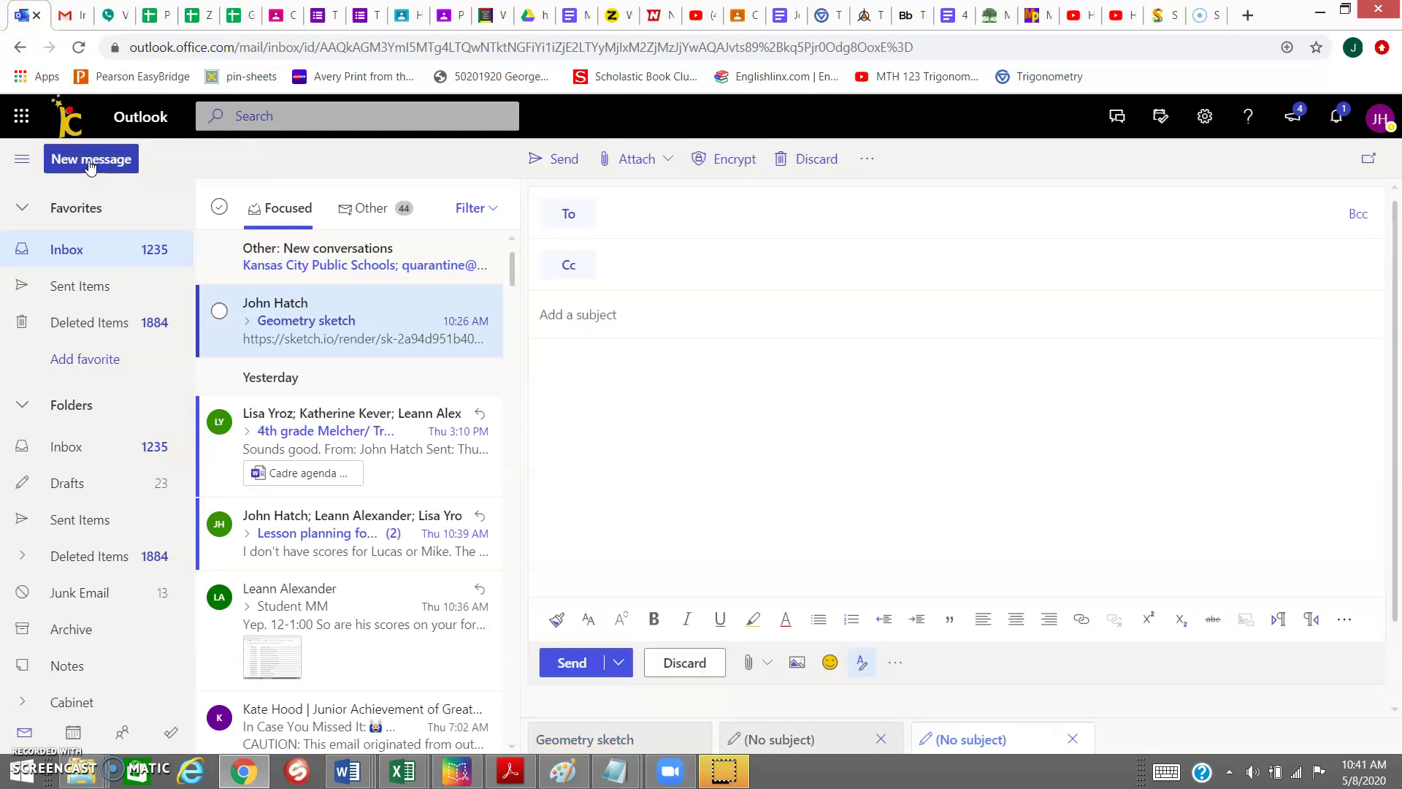
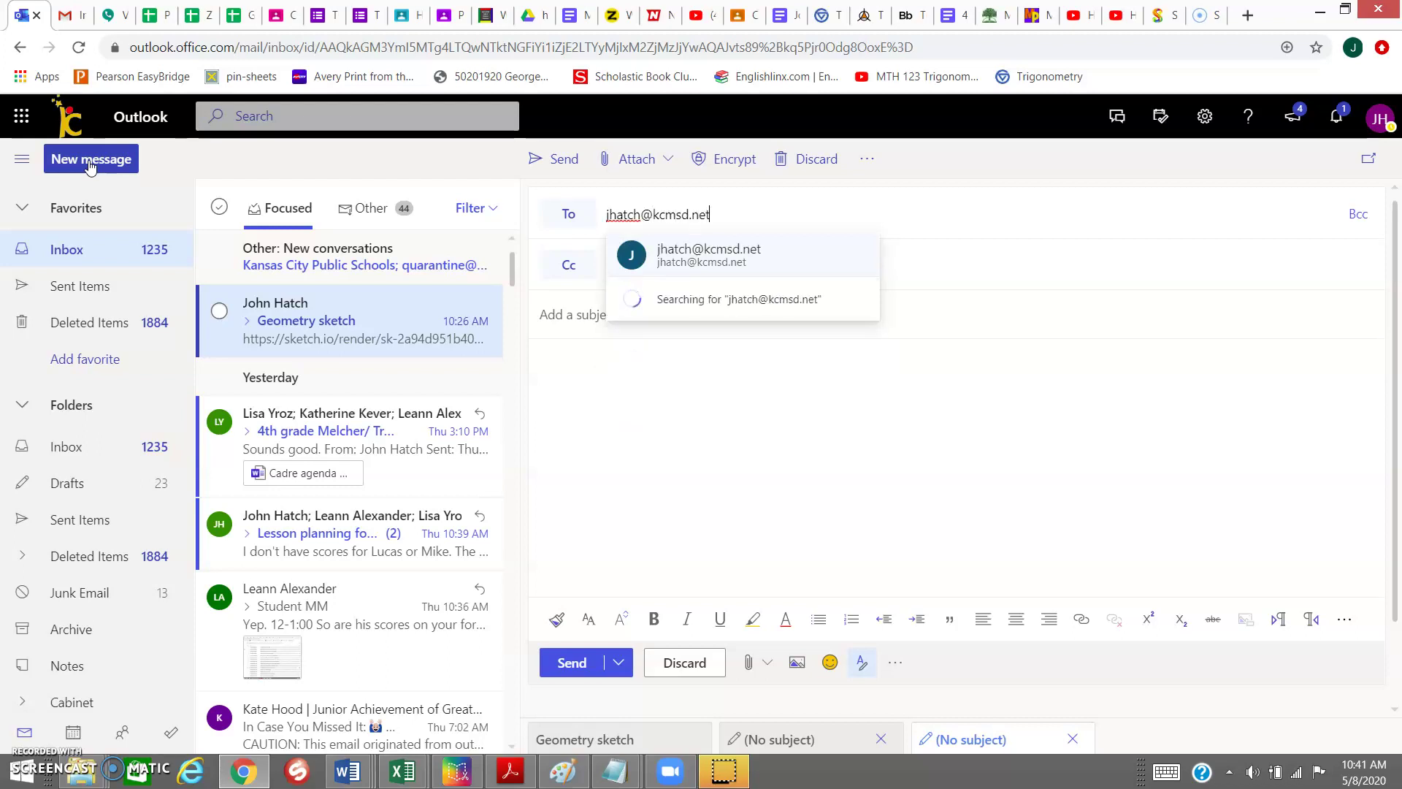
left_click(629, 380)
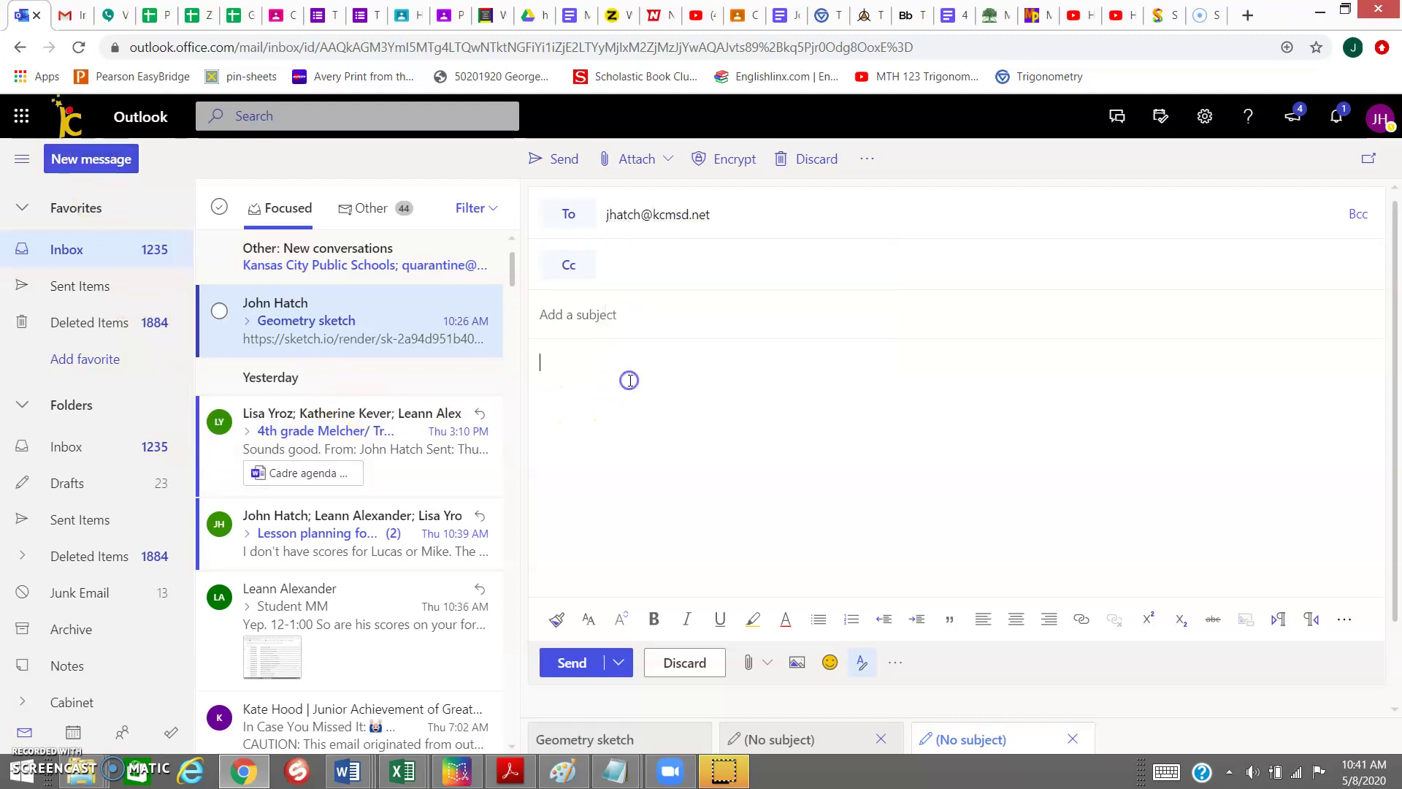
key("ctrl+v")
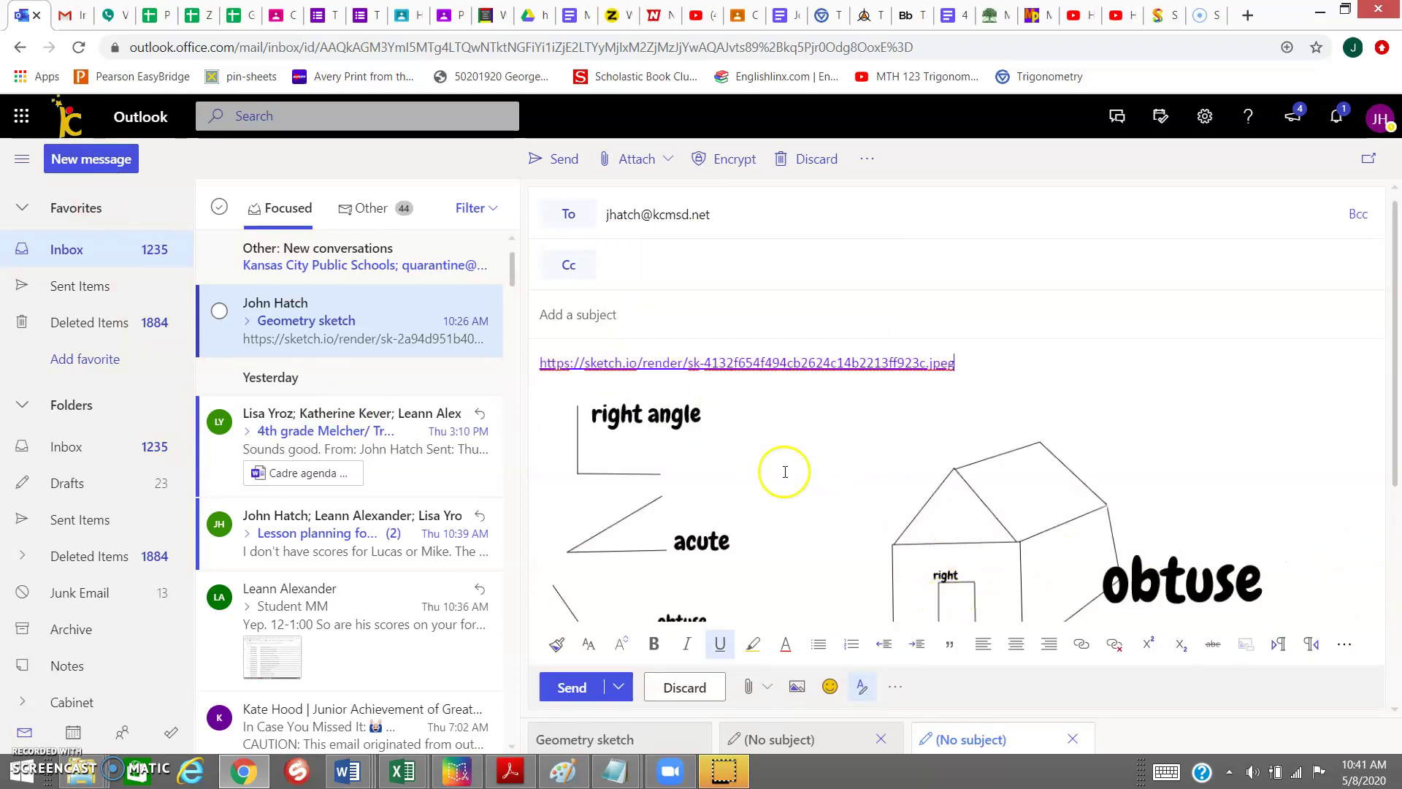
- Enter the subject 'Friday geometry lesson' and send the email
left_click(649, 316)
type("Friday geometry lesson")
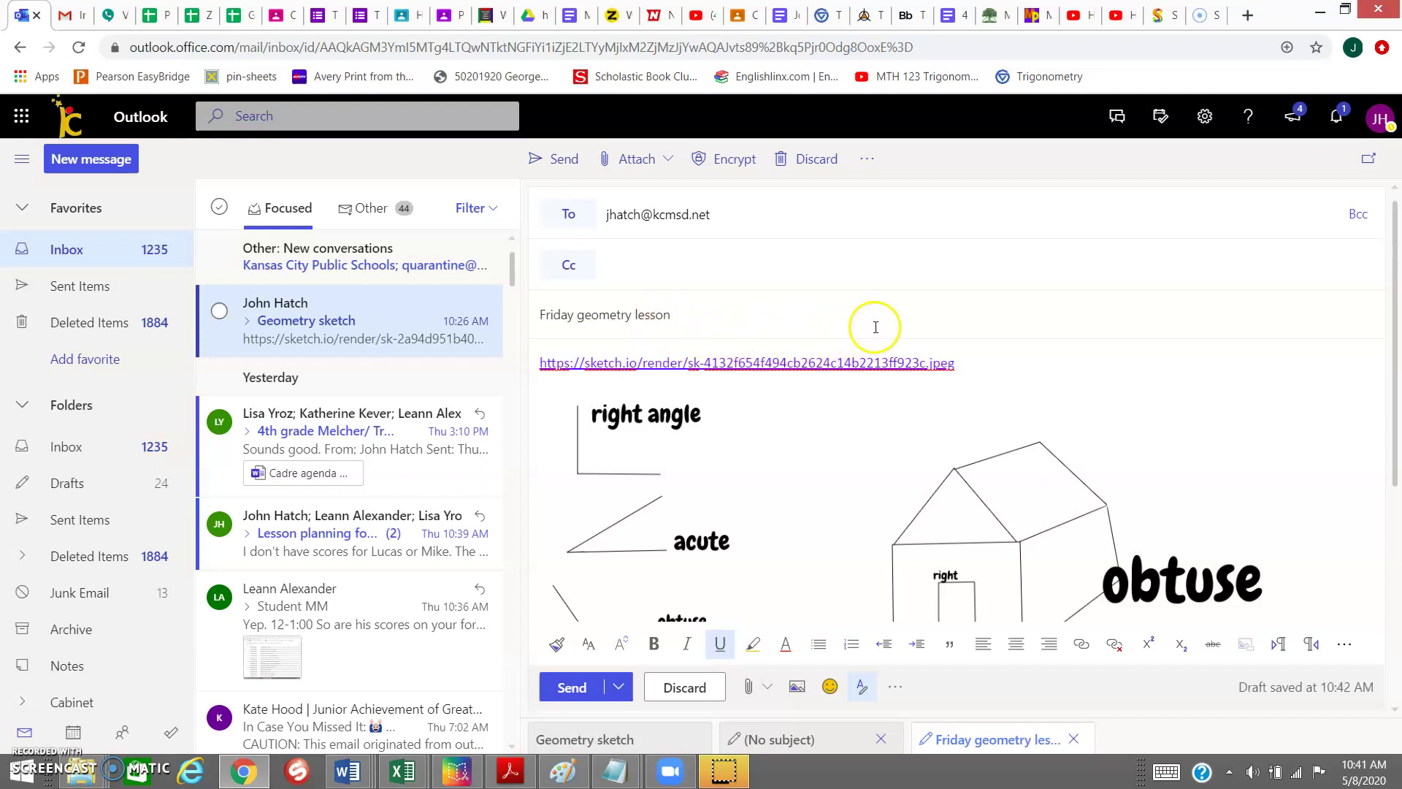
left_click(567, 153)
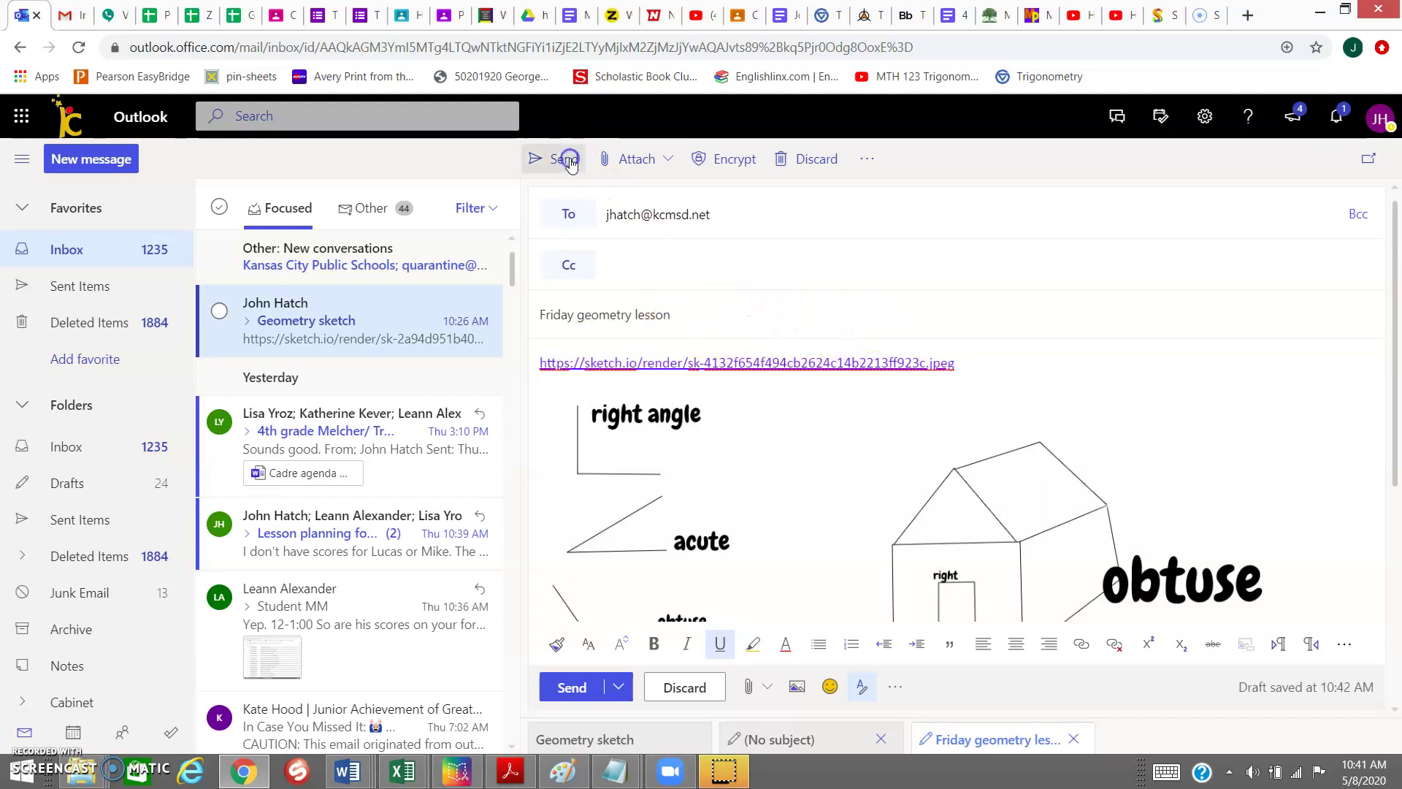